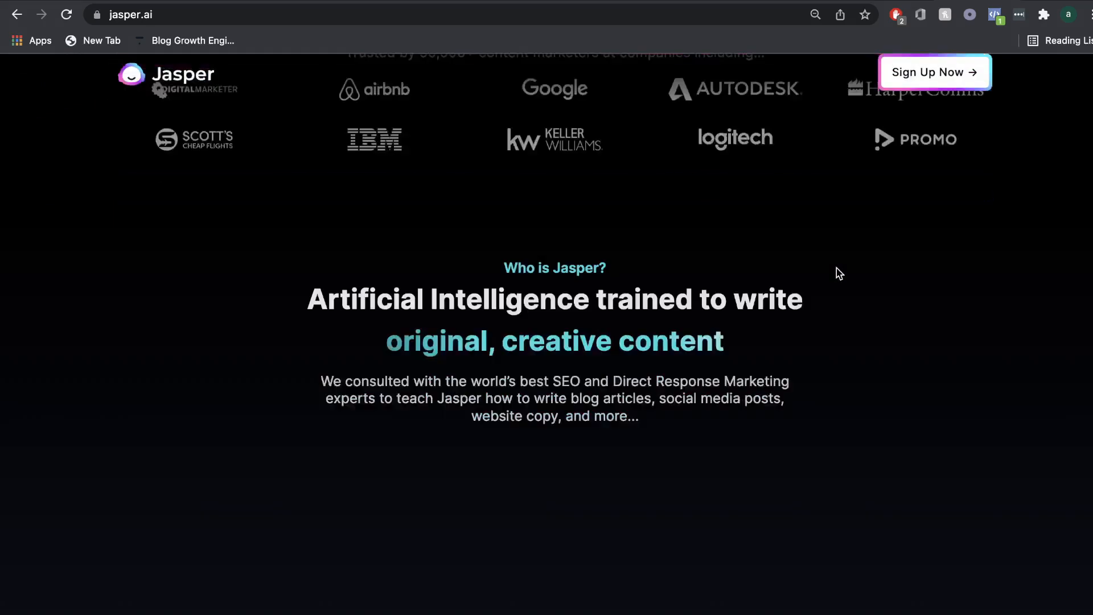
Step: Look through the Jasper home page down to its customer reviews and review-site ratings
{"action": "scroll", "coordinate": [839, 274], "scroll_direction": "down", "scroll_amount": 10}
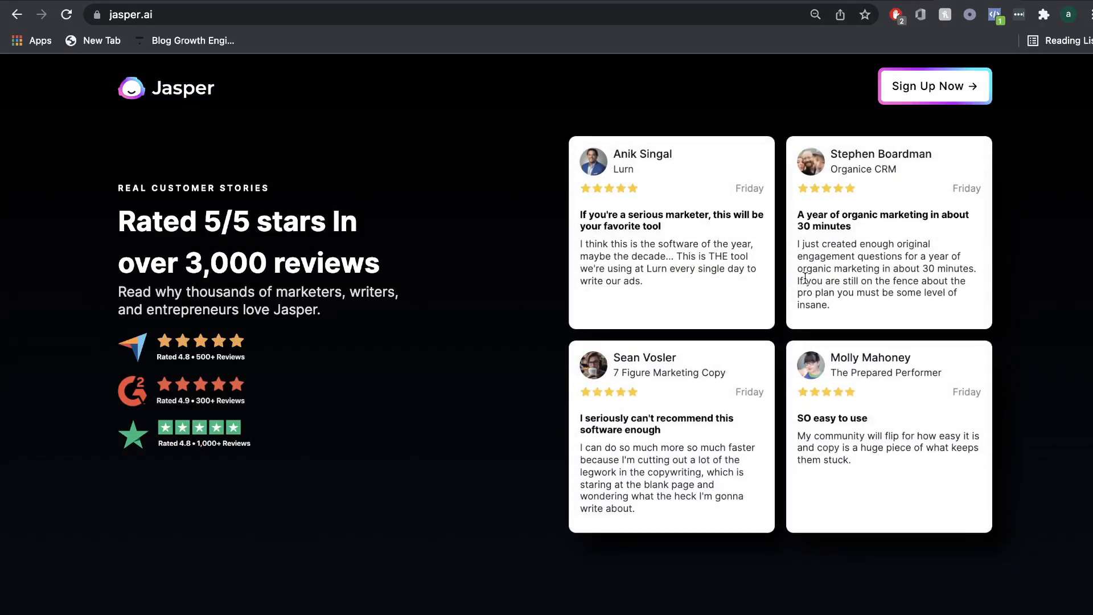
{"action": "scroll", "coordinate": [815, 276], "scroll_direction": "down", "scroll_amount": 6}
{"action": "scroll", "coordinate": [806, 282], "scroll_direction": "down", "scroll_amount": 8}
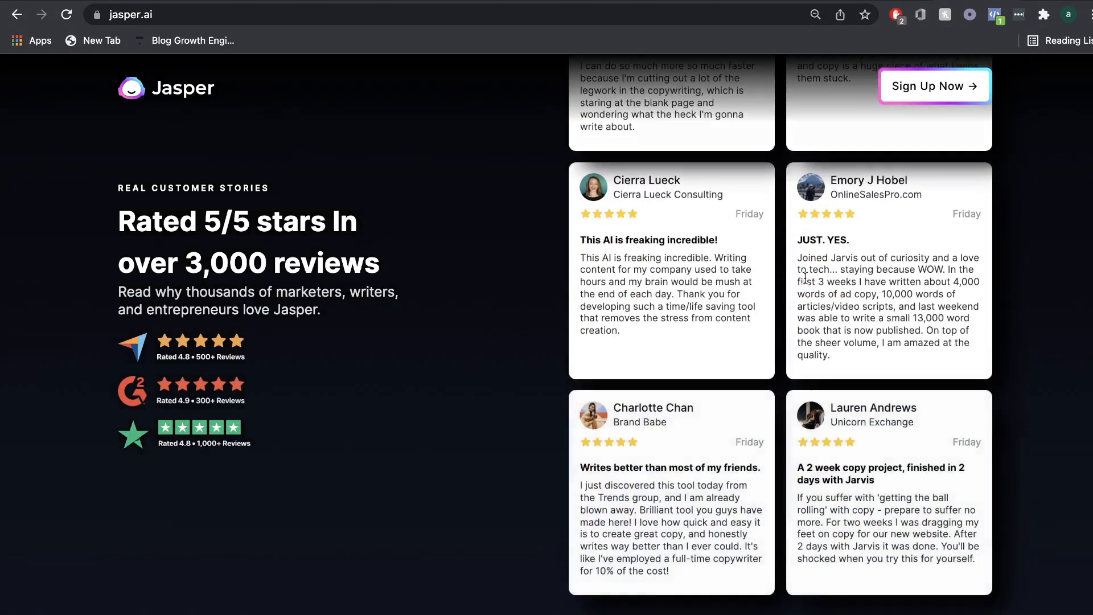
{"action": "scroll", "coordinate": [807, 283], "scroll_direction": "down", "scroll_amount": 1}
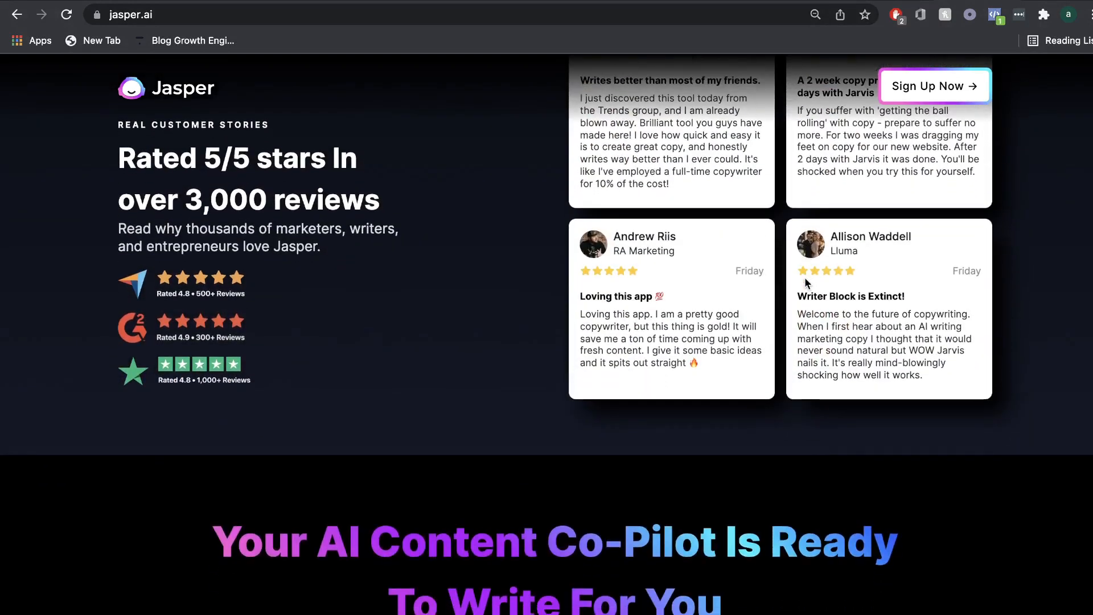
{"action": "scroll", "coordinate": [806, 284], "scroll_direction": "up", "scroll_amount": 1}
{"action": "left_click", "coordinate": [216, 320]}
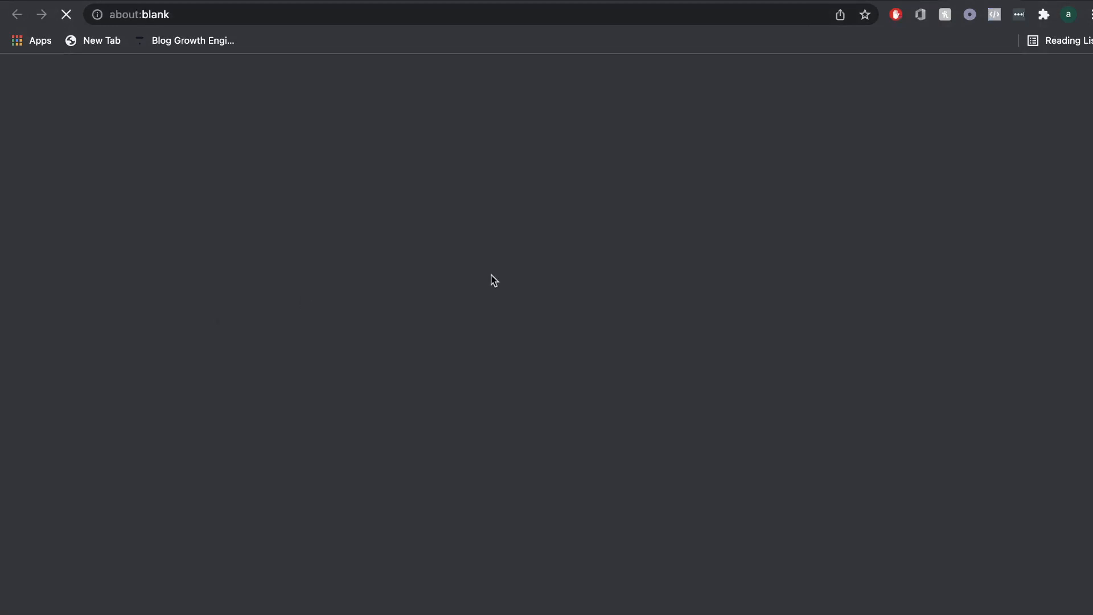
Step: Examine the testimonials and feature descriptions on the Bramework home page
{"action": "scroll", "coordinate": [793, 418], "scroll_direction": "down", "scroll_amount": 3}
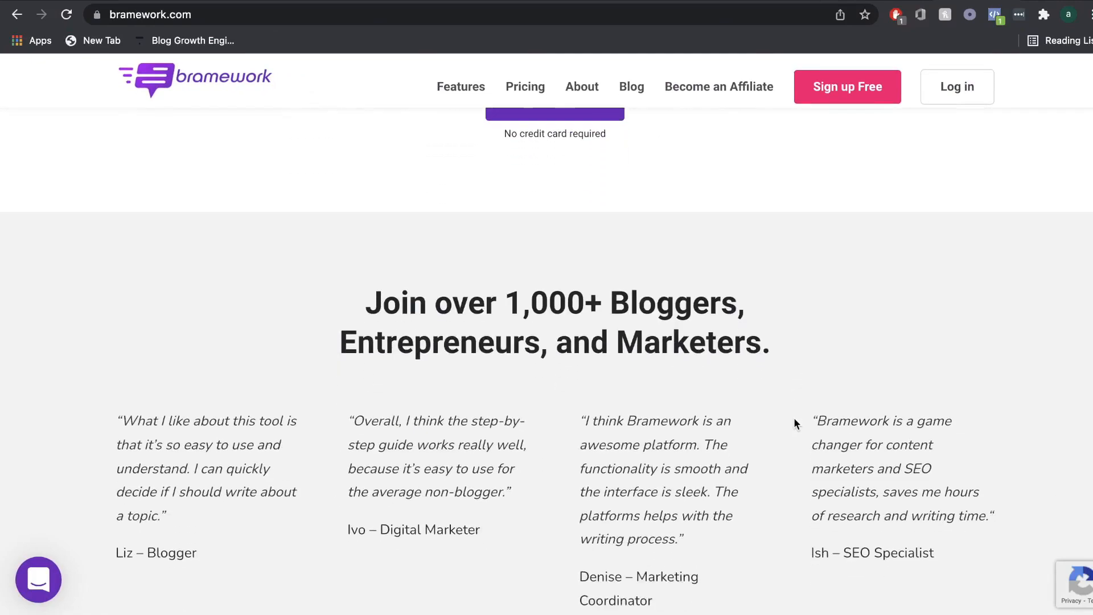
{"action": "scroll", "coordinate": [795, 421], "scroll_direction": "down", "scroll_amount": 15}
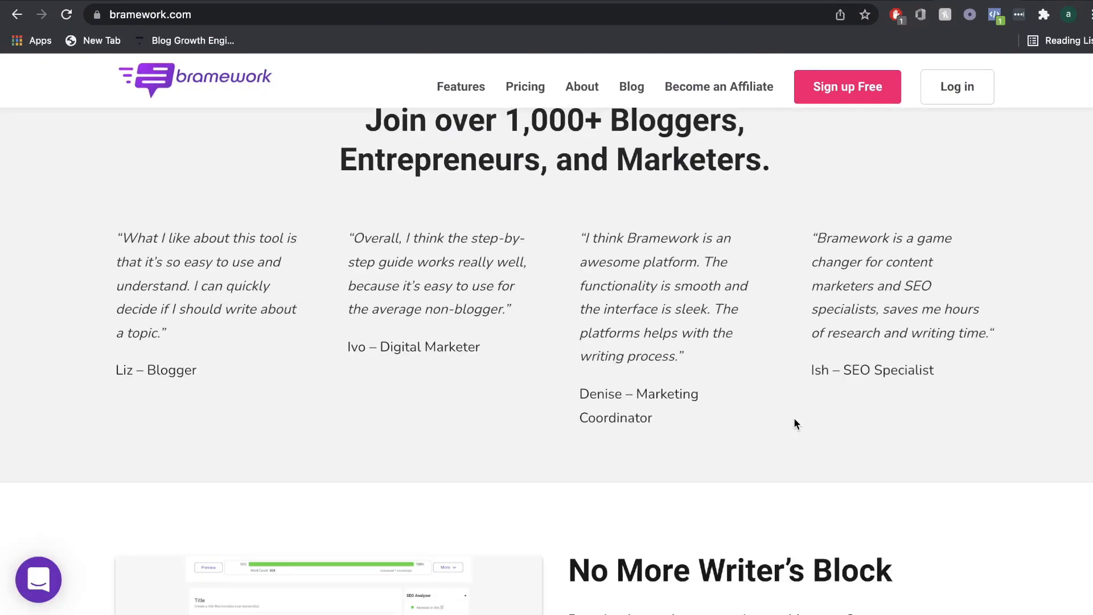
{"action": "scroll", "coordinate": [796, 422], "scroll_direction": "down", "scroll_amount": 18}
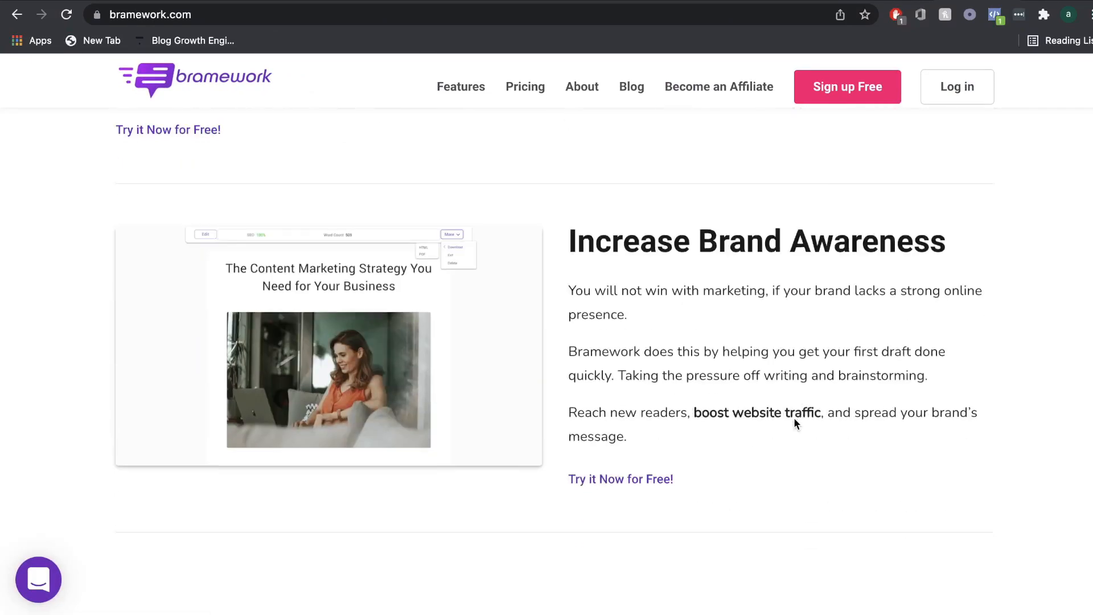
{"action": "scroll", "coordinate": [795, 421], "scroll_direction": "down", "scroll_amount": 10}
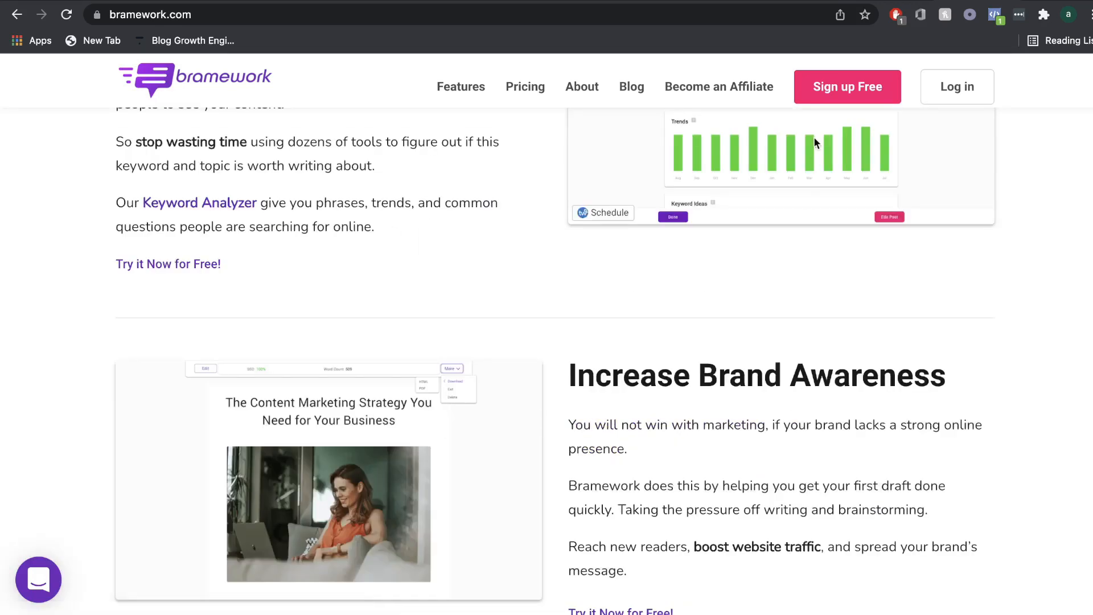
Step: Enter the Bramework app, view its writing assistant, blog titles, blog outlines, keyword research and What's New sections, and return to the dashboard
{"action": "left_click", "coordinate": [955, 87]}
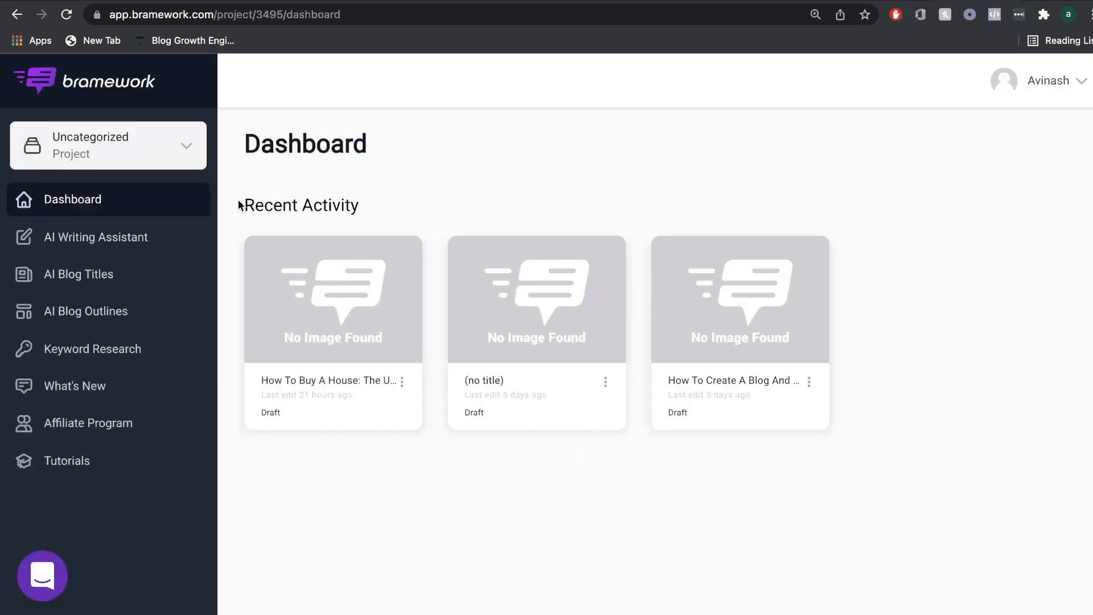
{"action": "left_click", "coordinate": [146, 237]}
{"action": "left_click", "coordinate": [128, 276]}
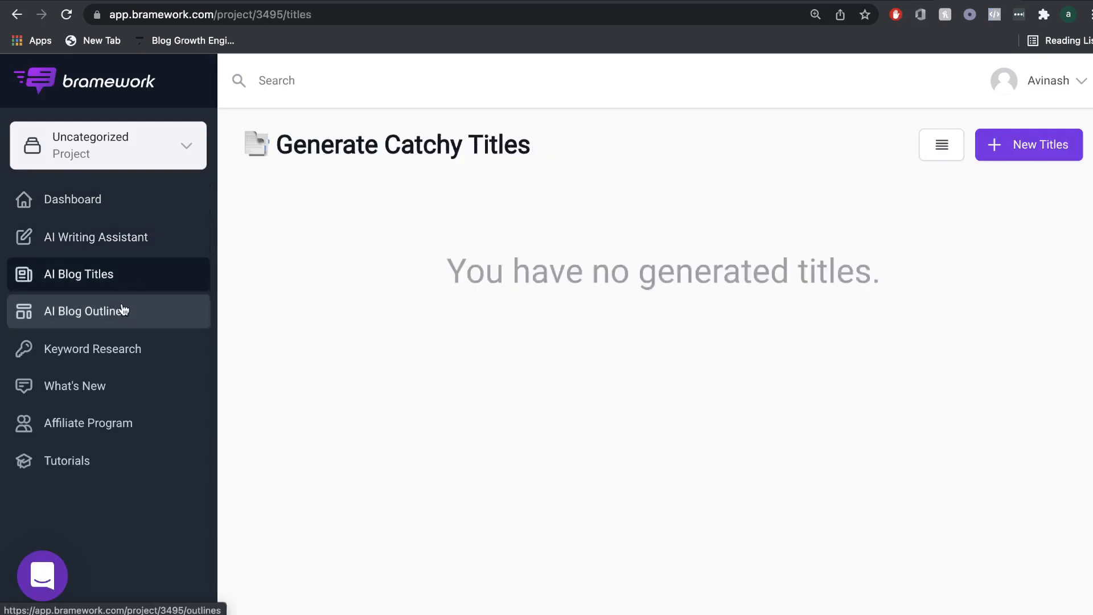
{"action": "left_click", "coordinate": [121, 311]}
{"action": "left_click", "coordinate": [117, 349]}
{"action": "left_click", "coordinate": [114, 384]}
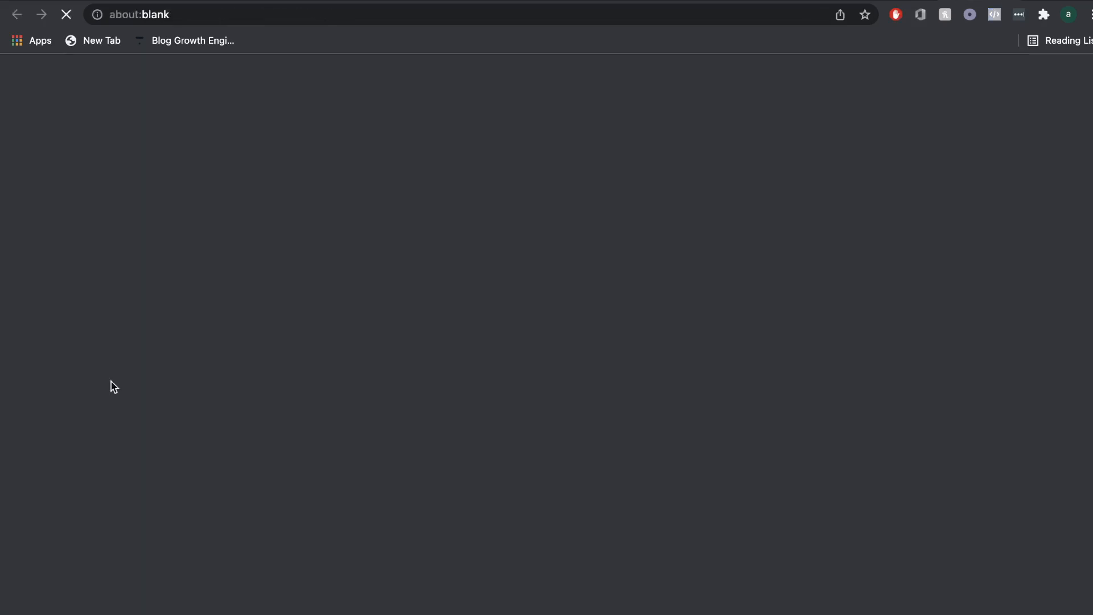
{"action": "left_click", "coordinate": [1001, 1]}
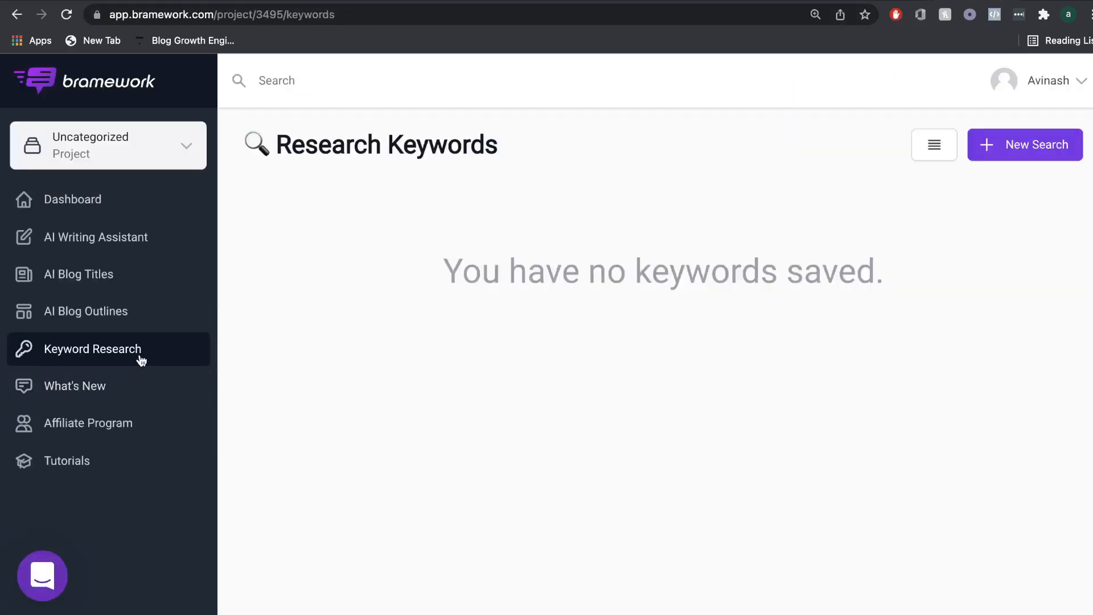
{"action": "left_click", "coordinate": [122, 214]}
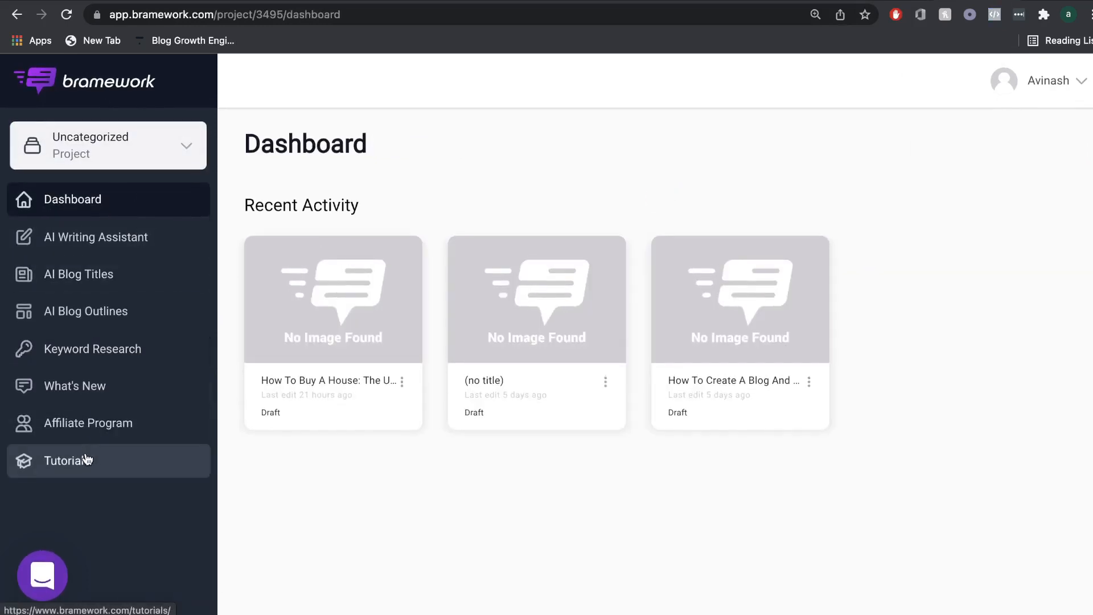
Step: Compare the lifetime deal's license tiers on Bramework's AppSumo page, highlighting License Tier 2's monthly word allowance
{"action": "mouse_move", "coordinate": [432, 1]}
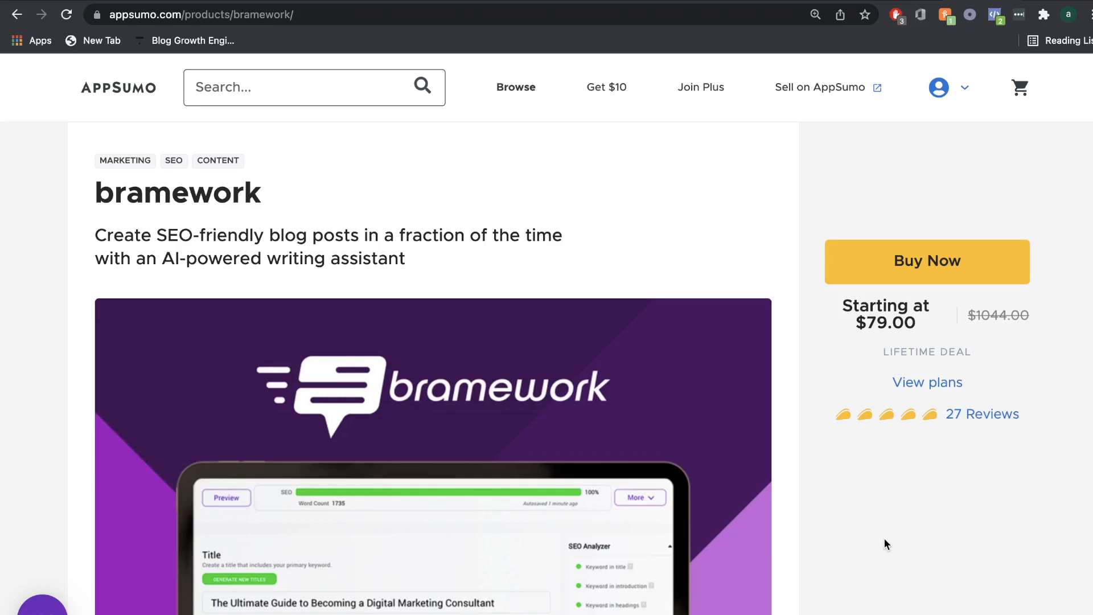
{"action": "scroll", "coordinate": [746, 460], "scroll_direction": "down", "scroll_amount": 15}
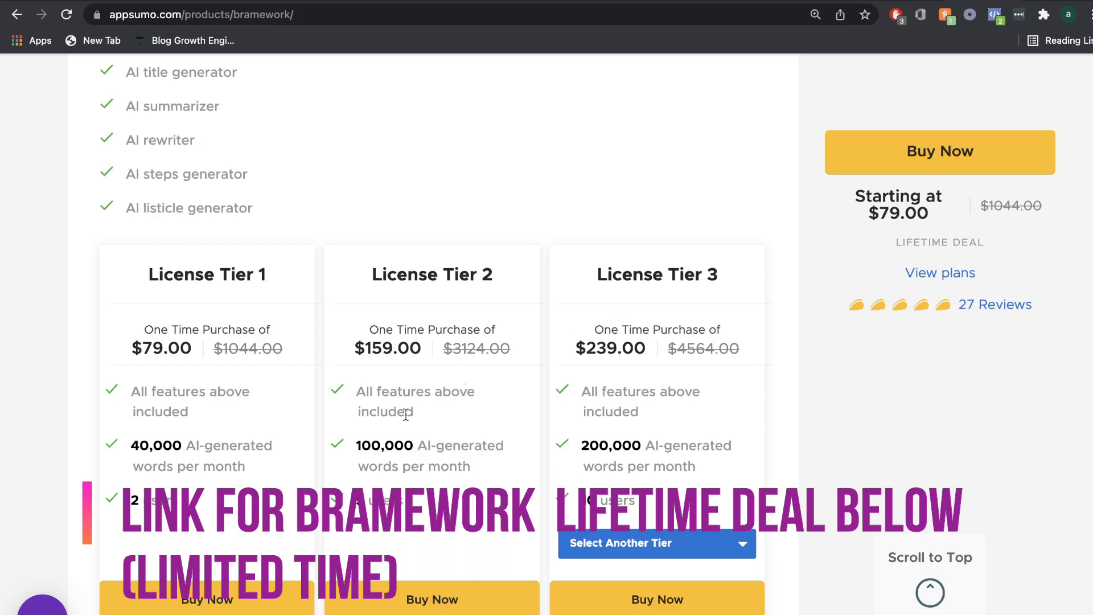
{"action": "triple_click", "coordinate": [389, 450]}
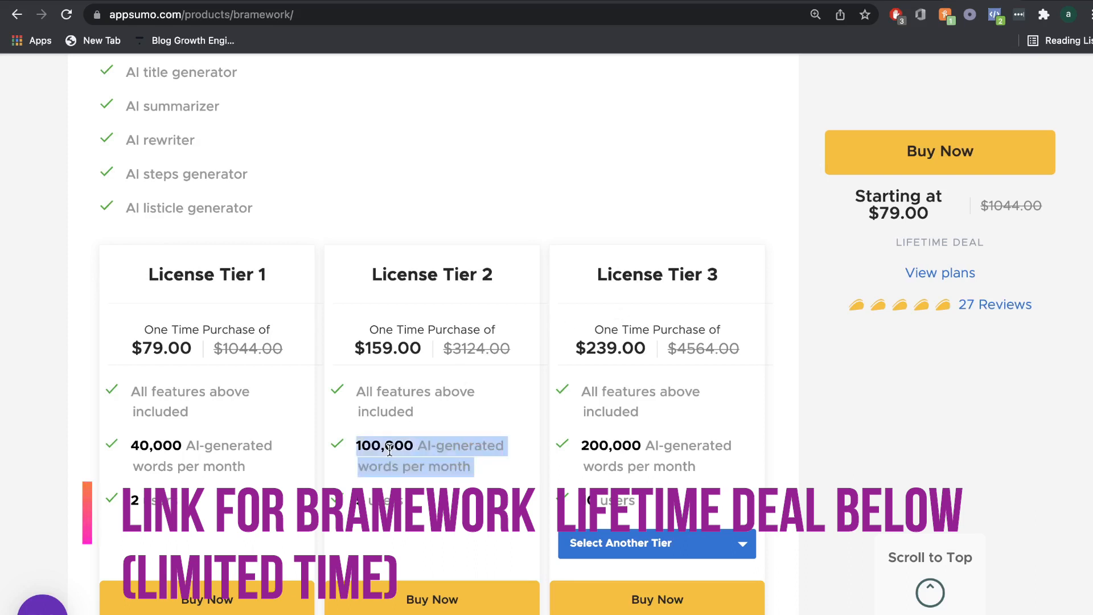
{"action": "left_click", "coordinate": [389, 449]}
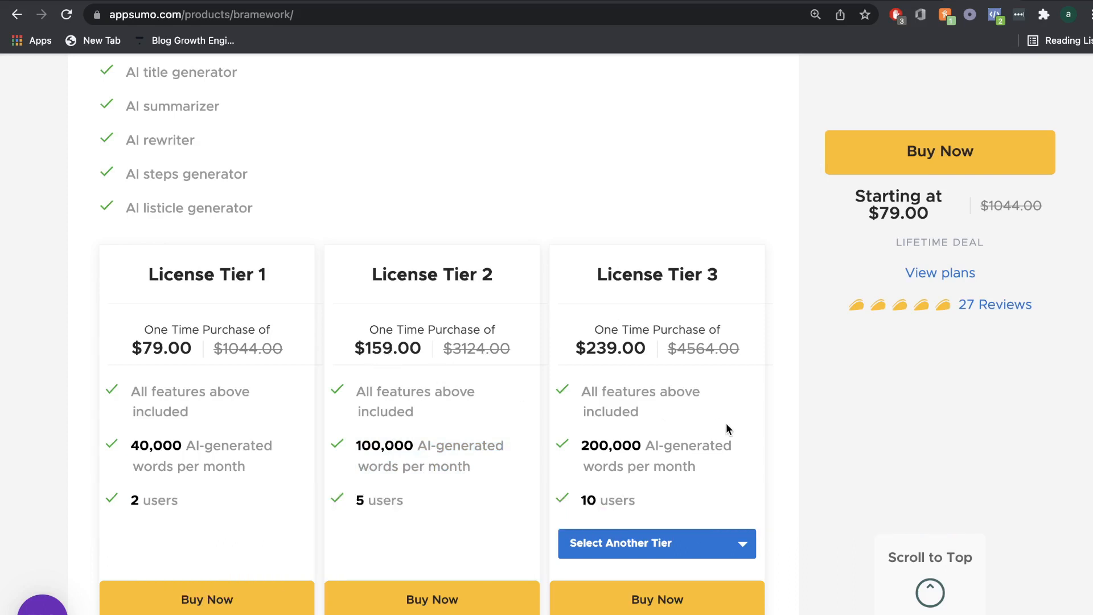
{"action": "scroll", "coordinate": [683, 425], "scroll_direction": "down", "scroll_amount": 1}
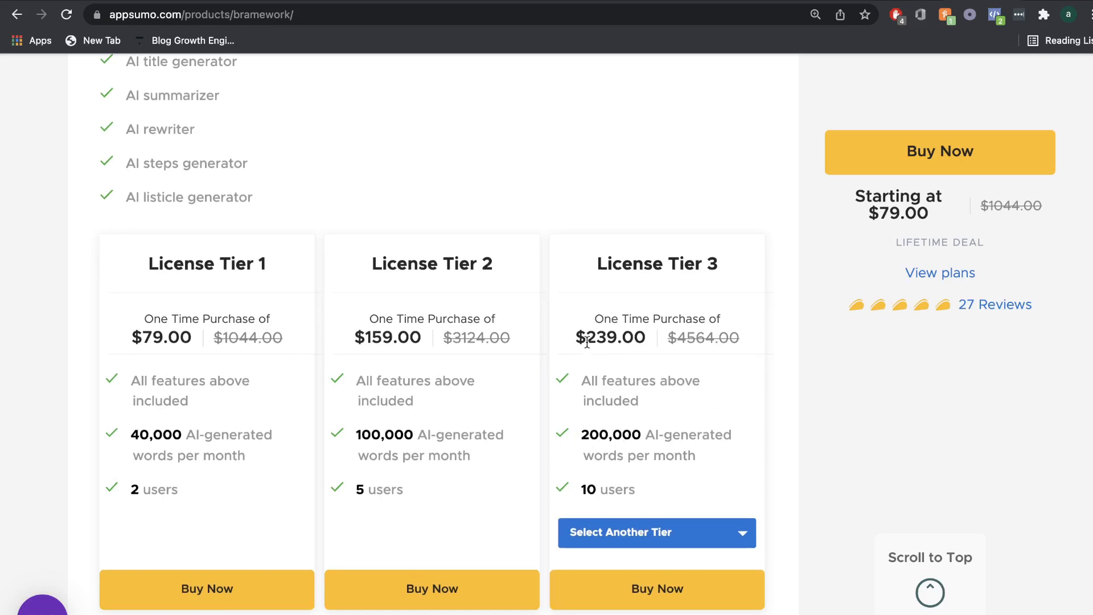
Step: Switch the third lifetime plan on the AppSumo page to License Tier 4 to view its offer
{"action": "left_click", "coordinate": [694, 528]}
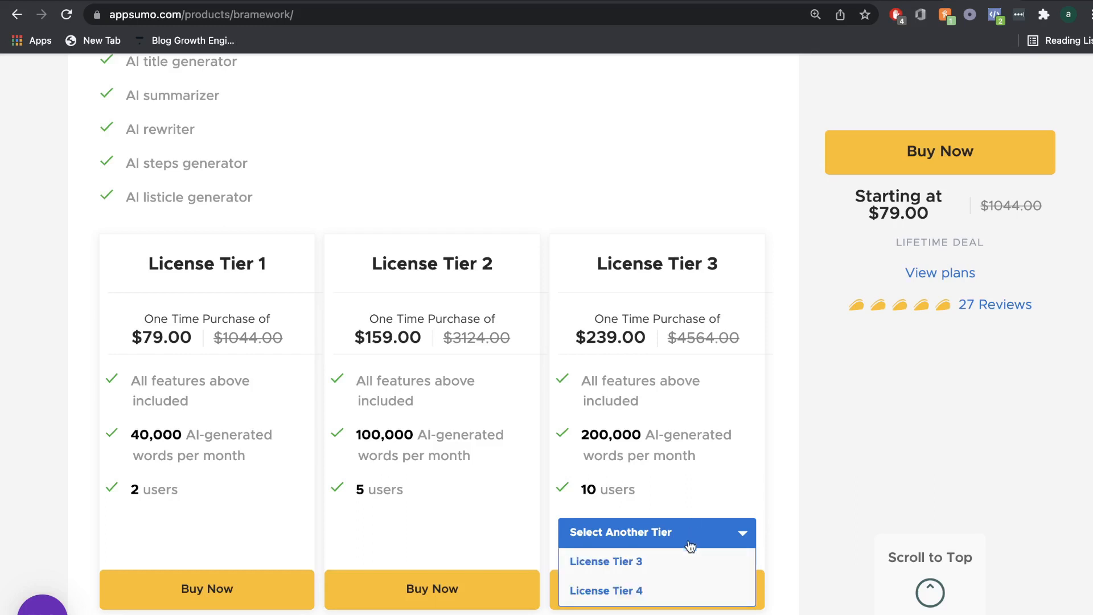
{"action": "left_click", "coordinate": [659, 591]}
{"action": "scroll", "coordinate": [754, 405], "scroll_direction": "down", "scroll_amount": 1}
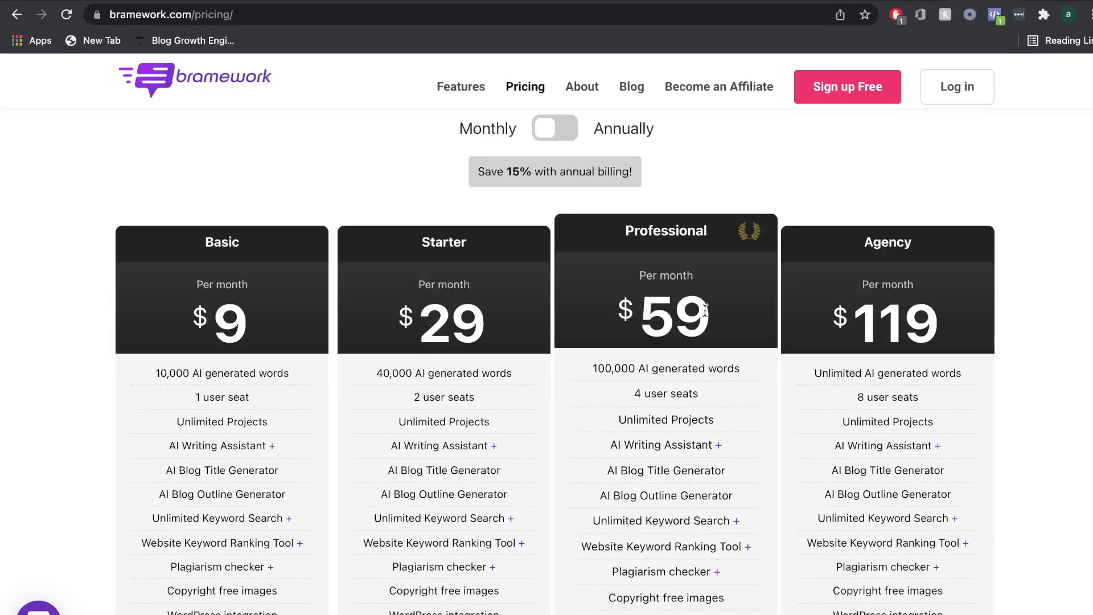
Step: Examine the prices and features of the Basic, Starter, Professional and Agency plans on Bramework's pricing page
{"action": "scroll", "coordinate": [702, 314], "scroll_direction": "down", "scroll_amount": 2}
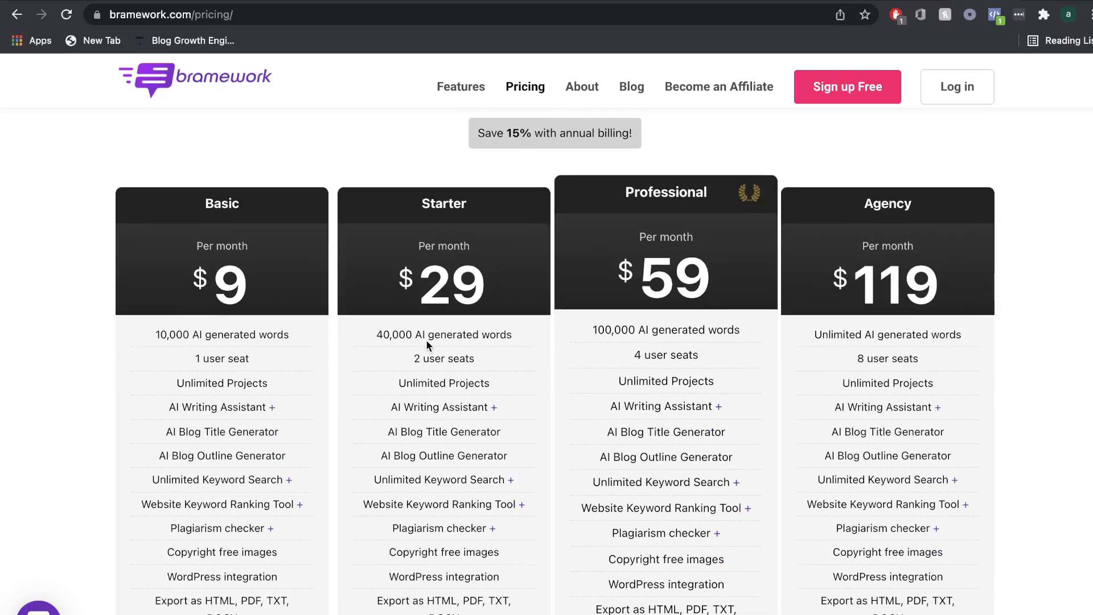
{"action": "scroll", "coordinate": [480, 337], "scroll_direction": "down", "scroll_amount": 1}
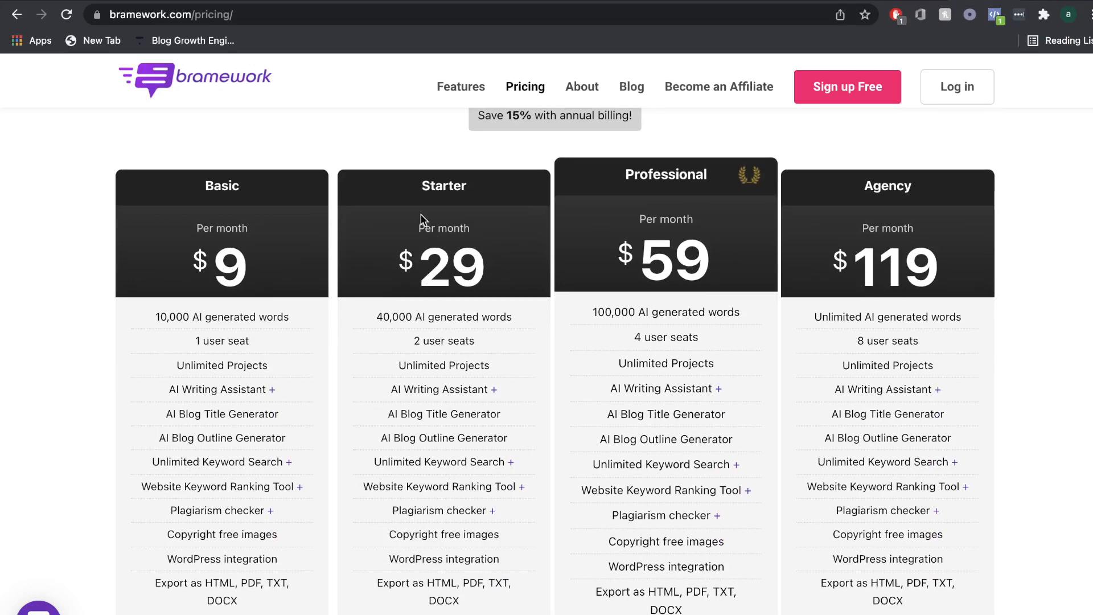
{"action": "scroll", "coordinate": [592, 276], "scroll_direction": "down", "scroll_amount": 2}
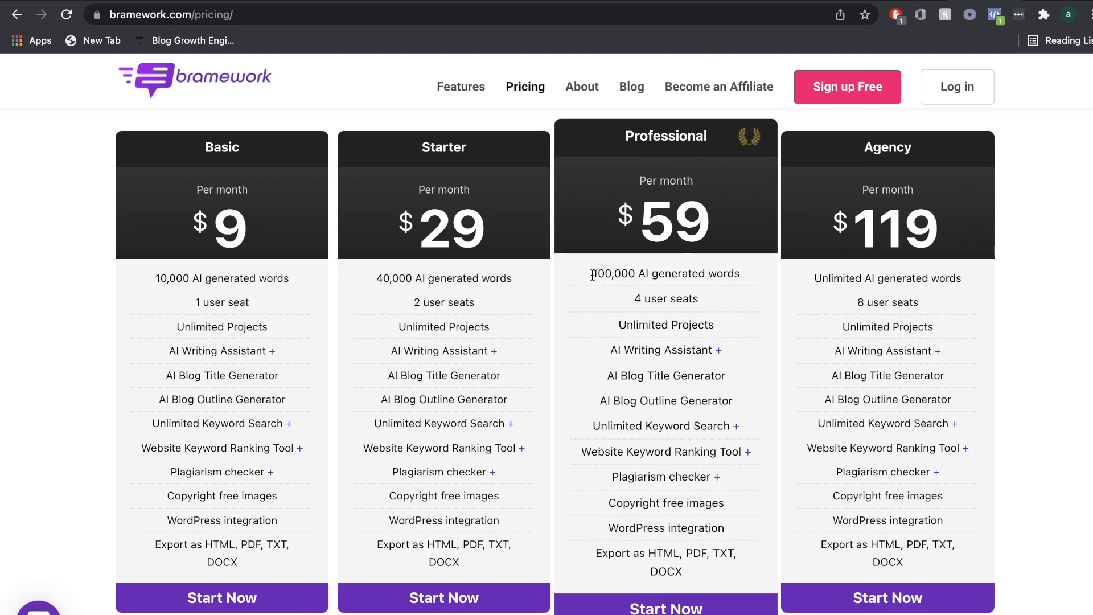
{"action": "scroll", "coordinate": [1022, 305], "scroll_direction": "down", "scroll_amount": 1}
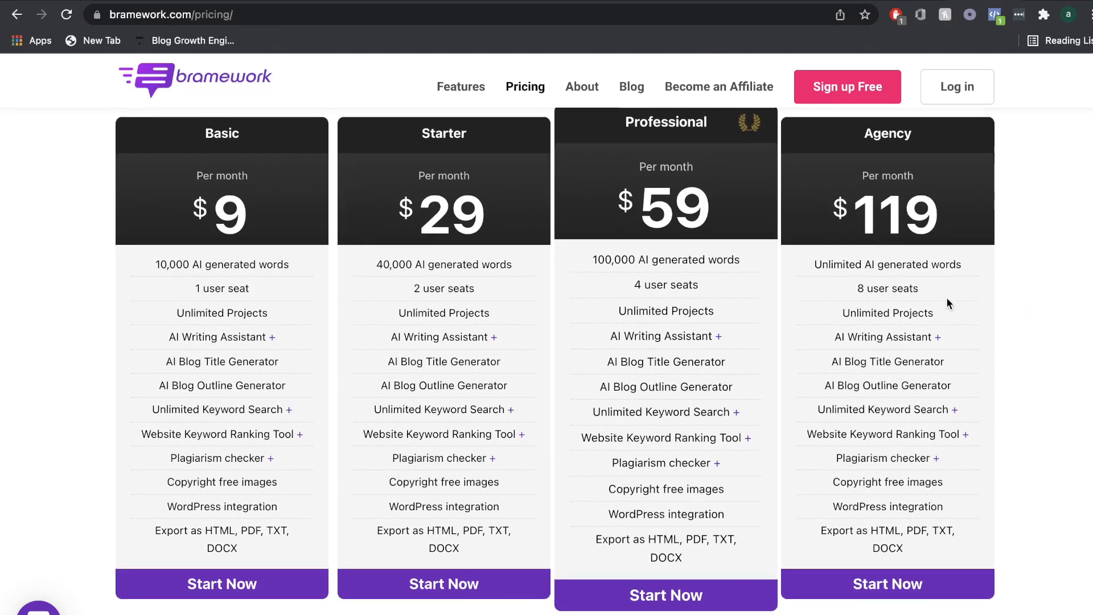
Step: Switch to Jasper's pricing page and highlight the Boss Mode plan's monthly word allowance
{"action": "key", "text": "ctrl+Tab"}
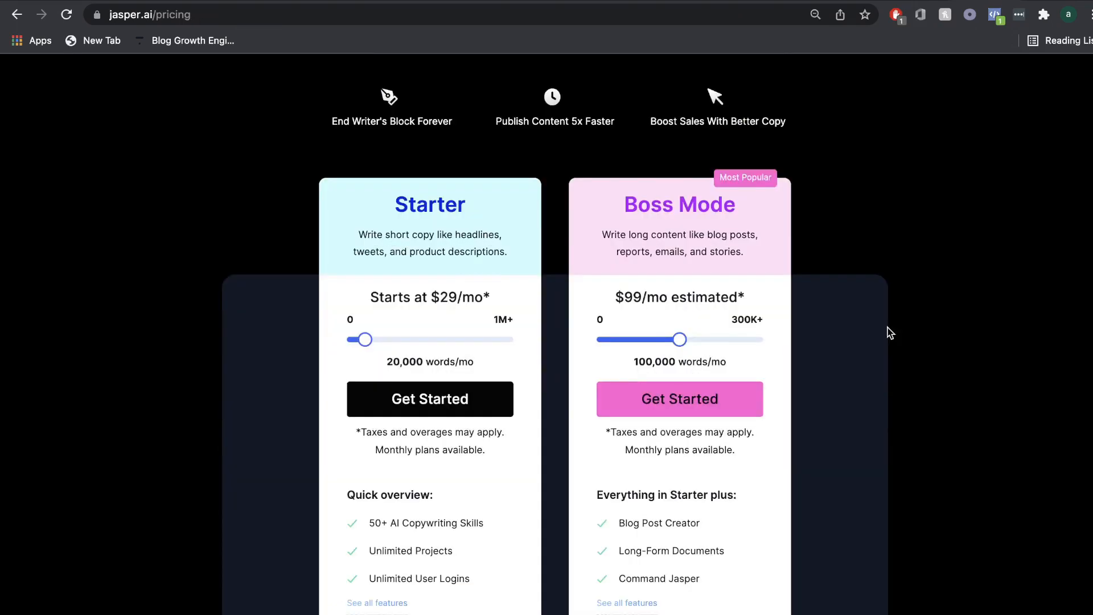
{"action": "scroll", "coordinate": [890, 333], "scroll_direction": "down", "scroll_amount": 1}
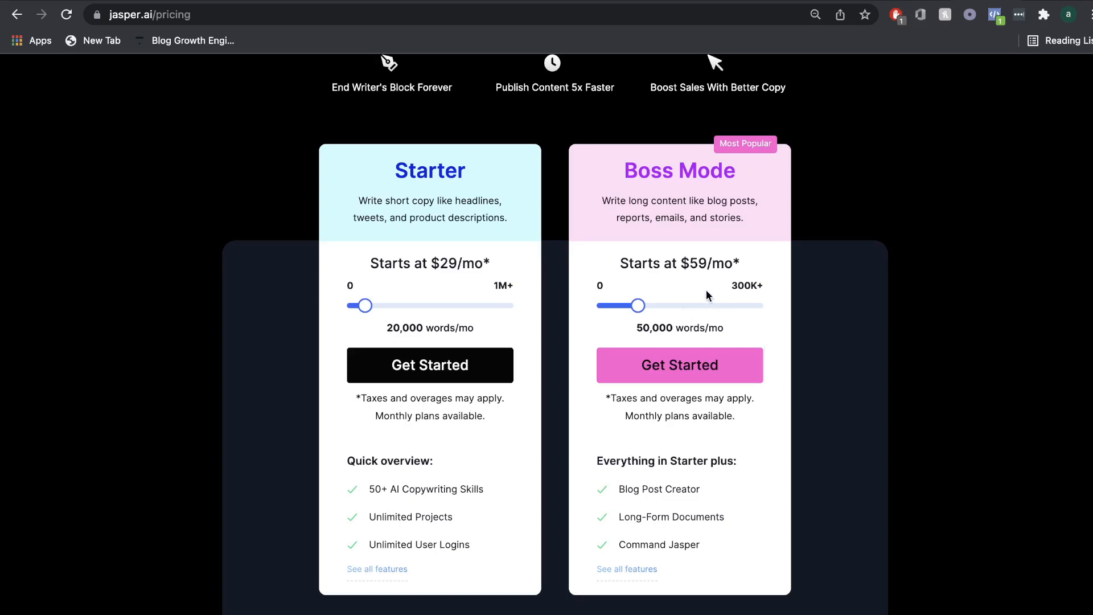
{"action": "left_click_drag", "start_coordinate": [632, 332], "coordinate": [677, 331]}
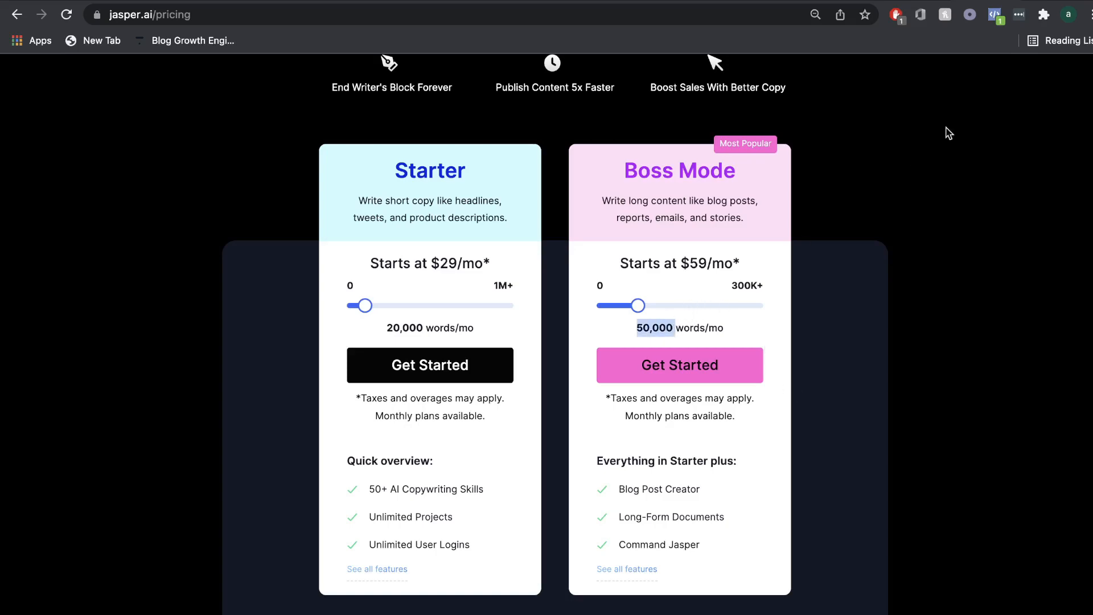
Step: Return to Bramework's pricing page and highlight the Professional plan's price and AI-generated word allowance
{"action": "left_click", "coordinate": [931, 1]}
{"action": "scroll", "coordinate": [793, 274], "scroll_direction": "down", "scroll_amount": 1}
{"action": "scroll", "coordinate": [686, 277], "scroll_direction": "up", "scroll_amount": 2}
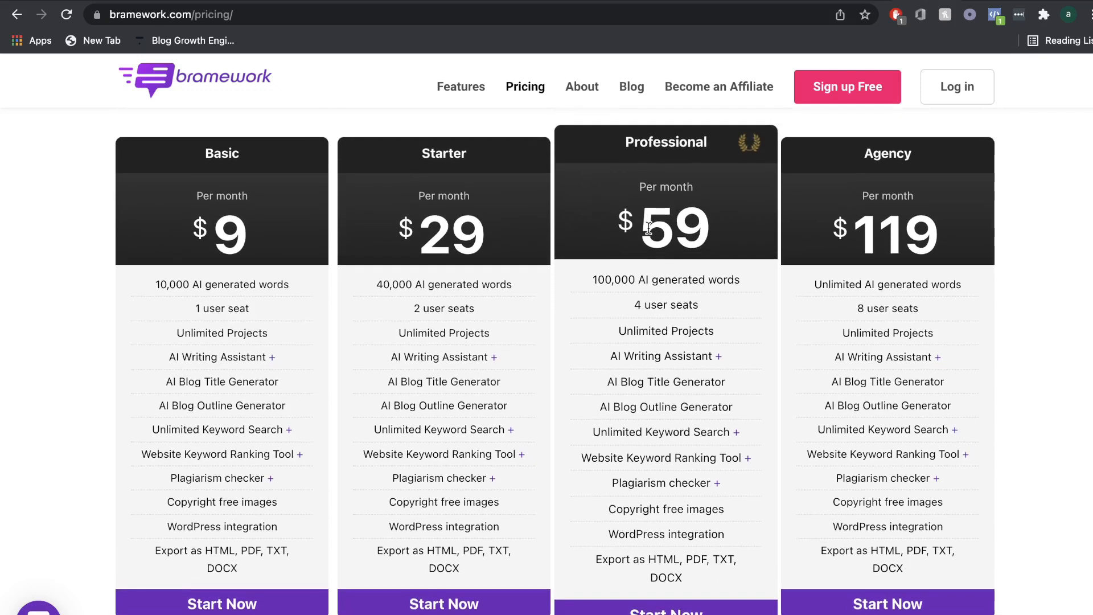
{"action": "left_click_drag", "start_coordinate": [642, 228], "coordinate": [722, 231]}
{"action": "left_click_drag", "start_coordinate": [593, 280], "coordinate": [673, 281]}
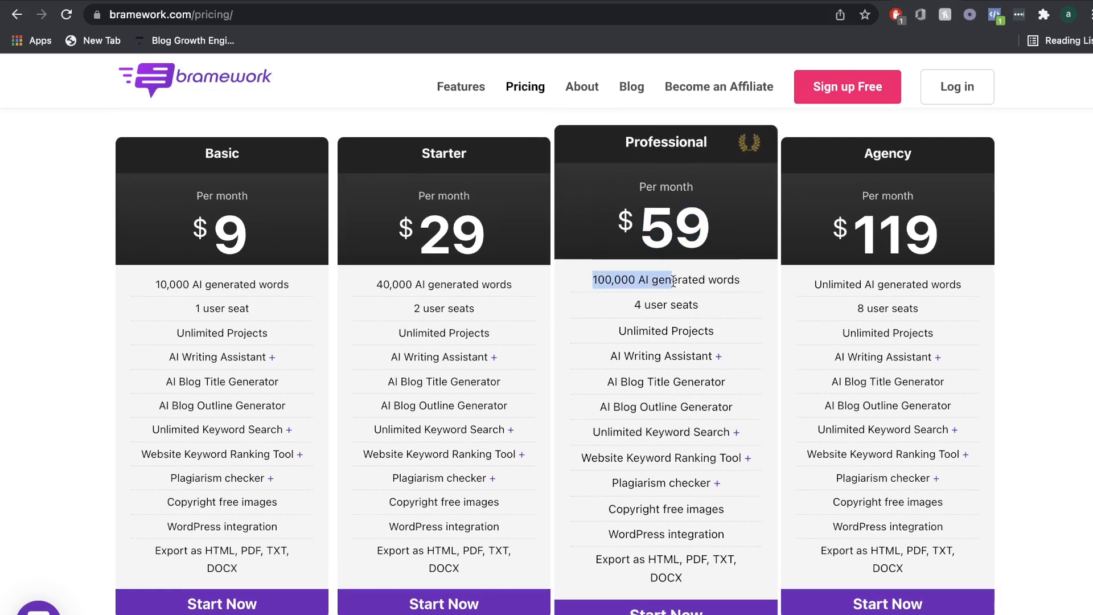
Step: Set the Boss Mode allowance on Jasper's pricing page to 99,000 words per month
{"action": "left_click", "coordinate": [992, 2]}
{"action": "scroll", "coordinate": [882, 412], "scroll_direction": "down", "scroll_amount": 1}
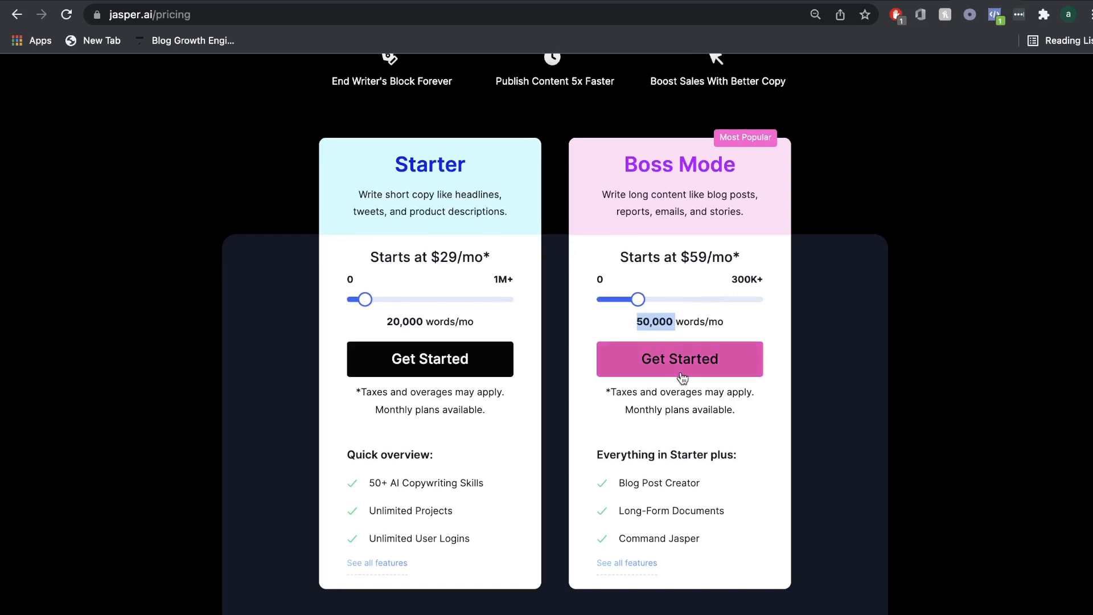
{"action": "scroll", "coordinate": [719, 330], "scroll_direction": "up", "scroll_amount": 1}
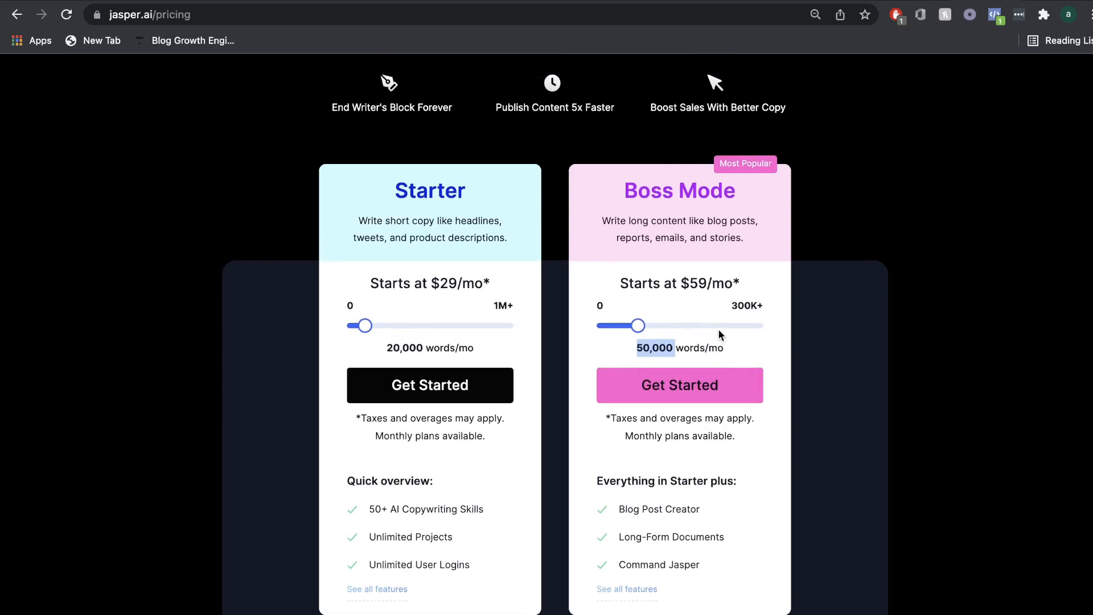
{"action": "left_click_drag", "start_coordinate": [638, 326], "coordinate": [681, 331]}
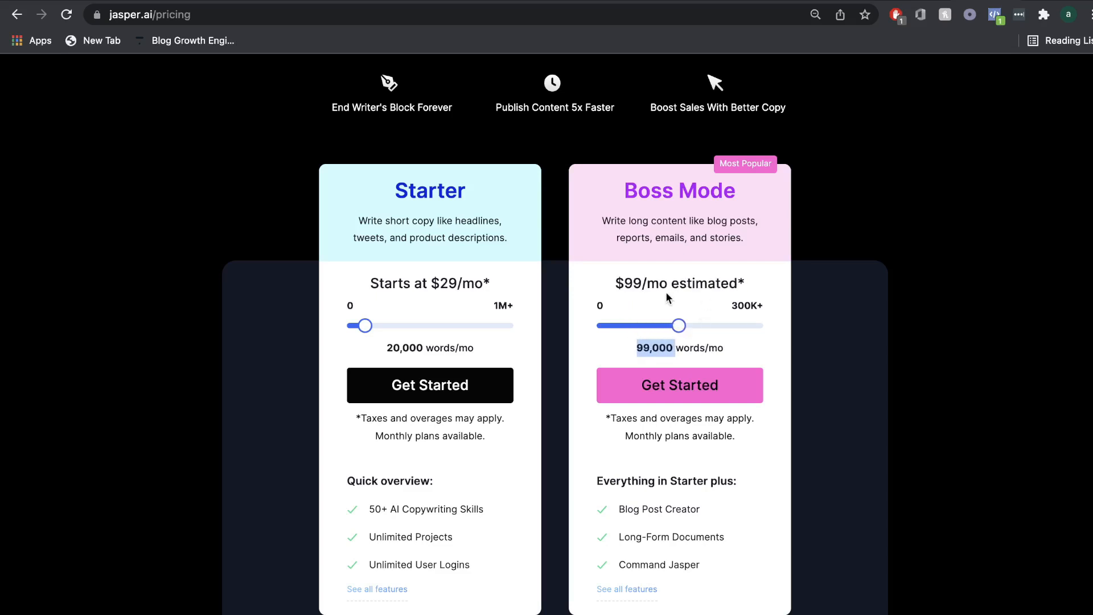
Step: Go back to Bramework's pricing page and highlight the Agency plan's monthly price
{"action": "left_click", "coordinate": [913, 2]}
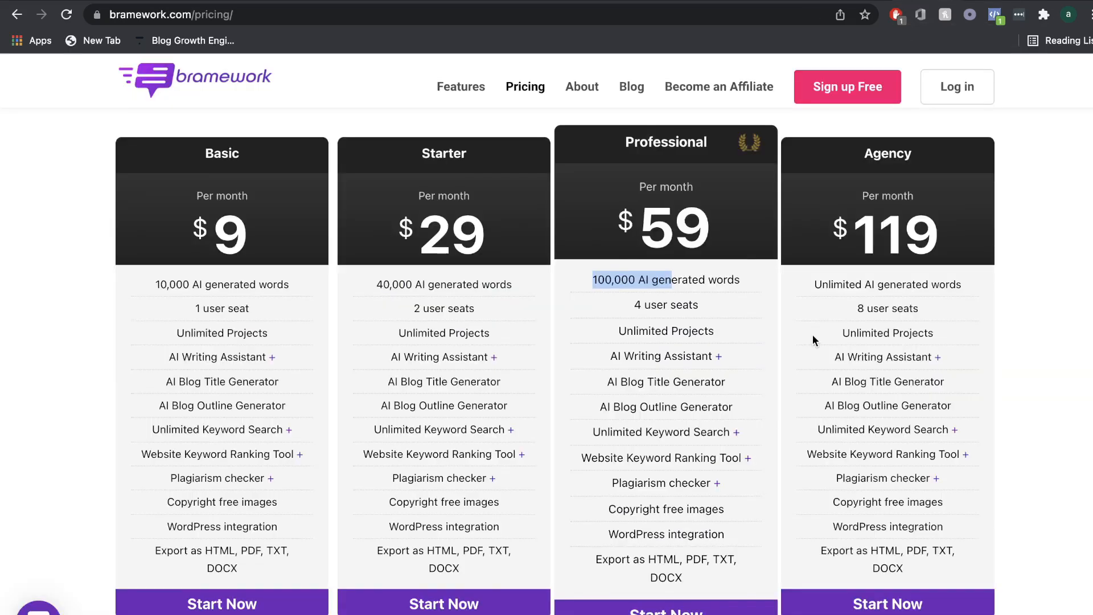
{"action": "scroll", "coordinate": [812, 339], "scroll_direction": "down", "scroll_amount": 1}
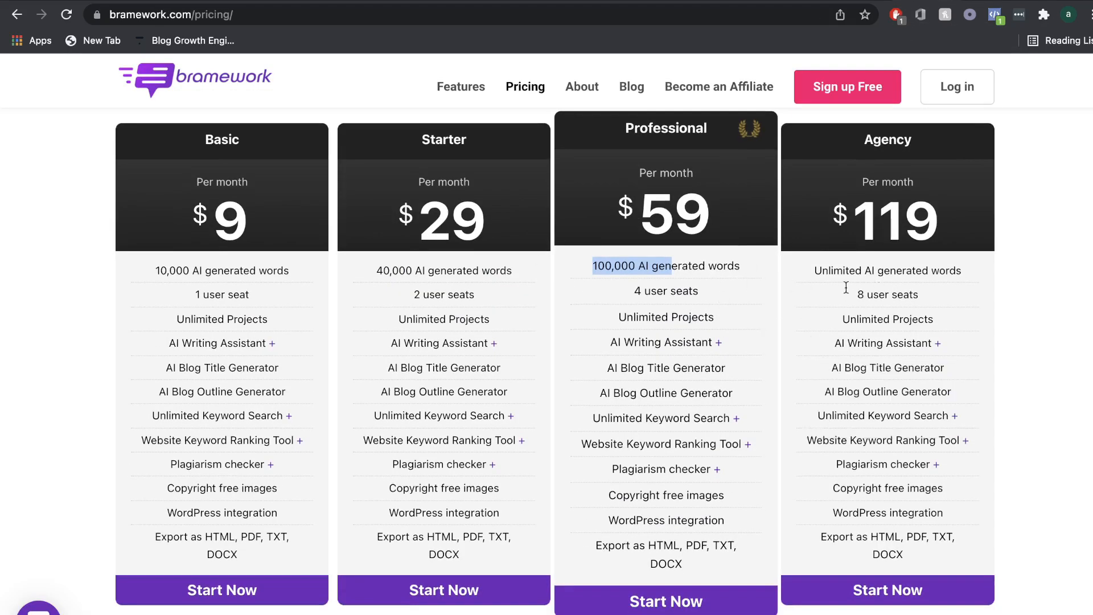
{"action": "left_click_drag", "start_coordinate": [852, 220], "coordinate": [968, 232]}
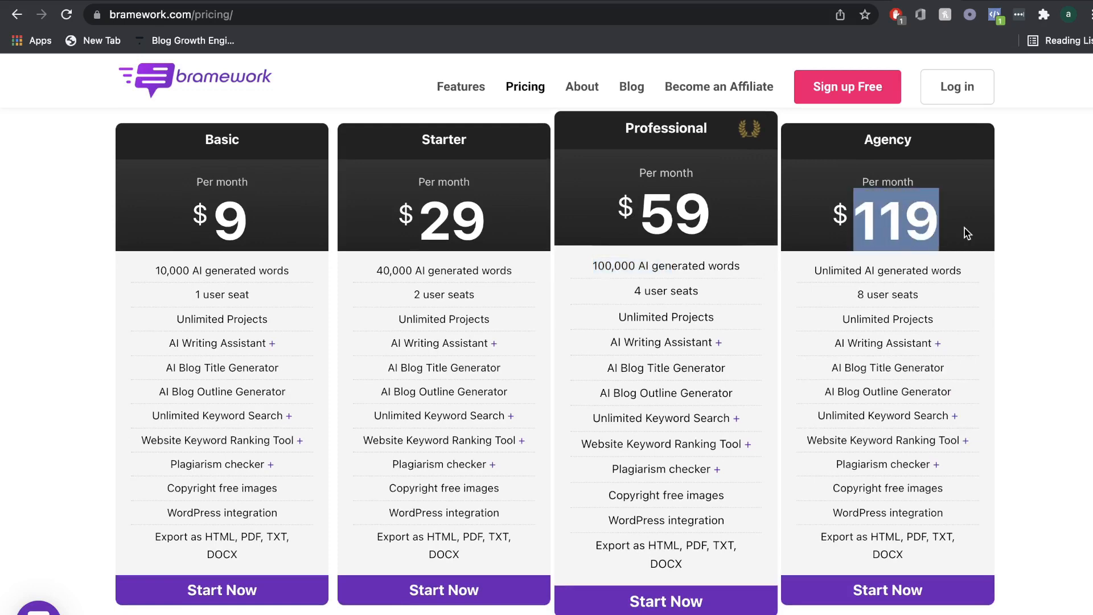
Step: Switch to Jasper's pricing page and set the Boss Mode allowance to 299,000 words per month
{"action": "left_click", "coordinate": [902, 307]}
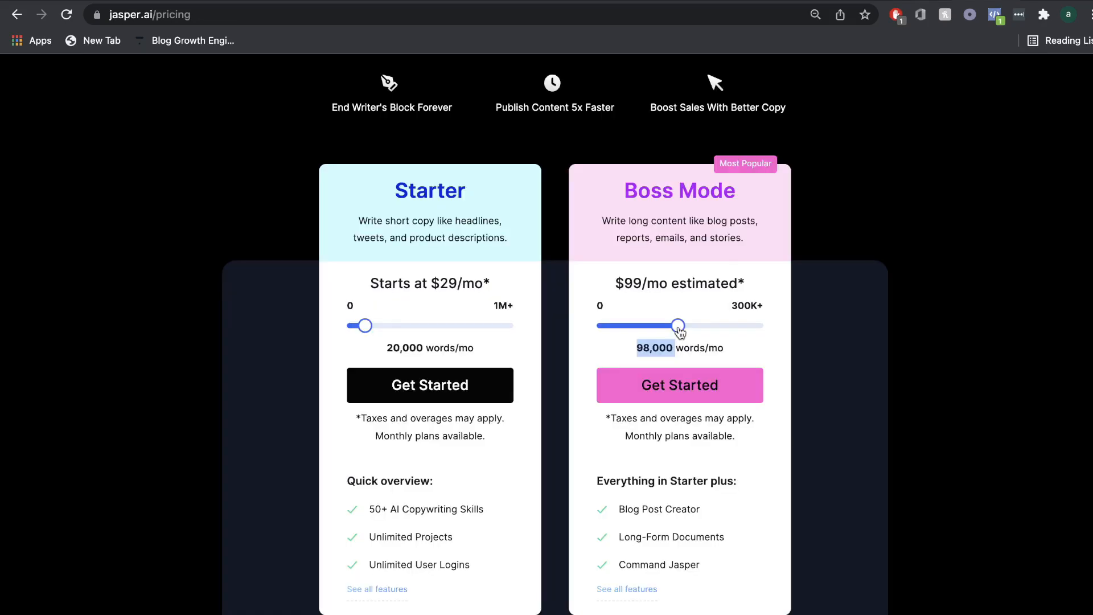
{"action": "left_click_drag", "start_coordinate": [679, 330], "coordinate": [818, 393]}
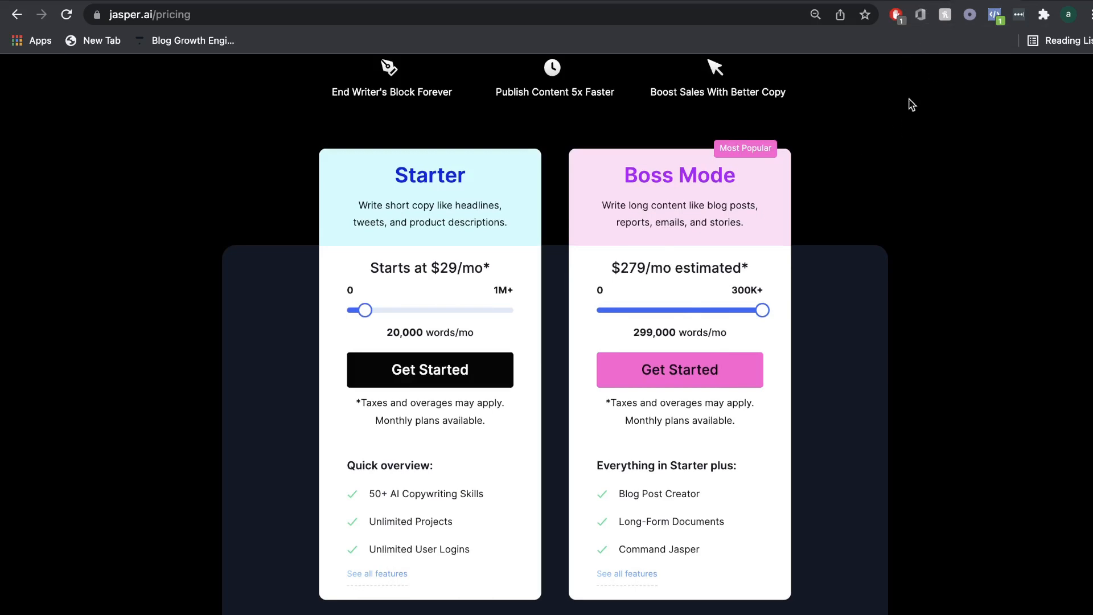
Step: Open the Jasper app's template library and look through the available writing templates
{"action": "left_click", "coordinate": [923, 3]}
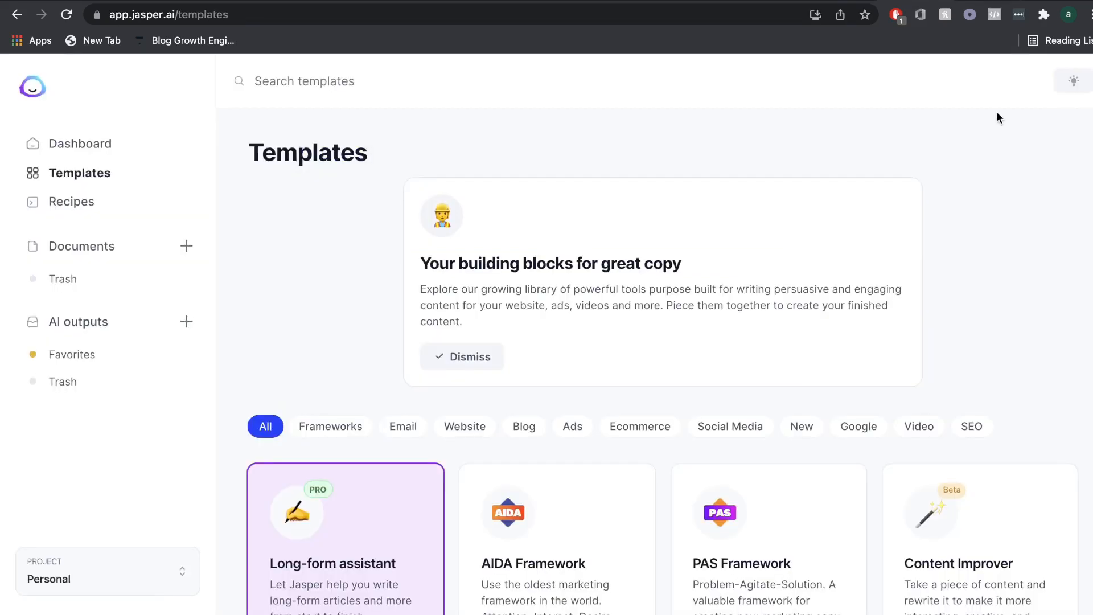
{"action": "scroll", "coordinate": [997, 116], "scroll_direction": "down", "scroll_amount": 1}
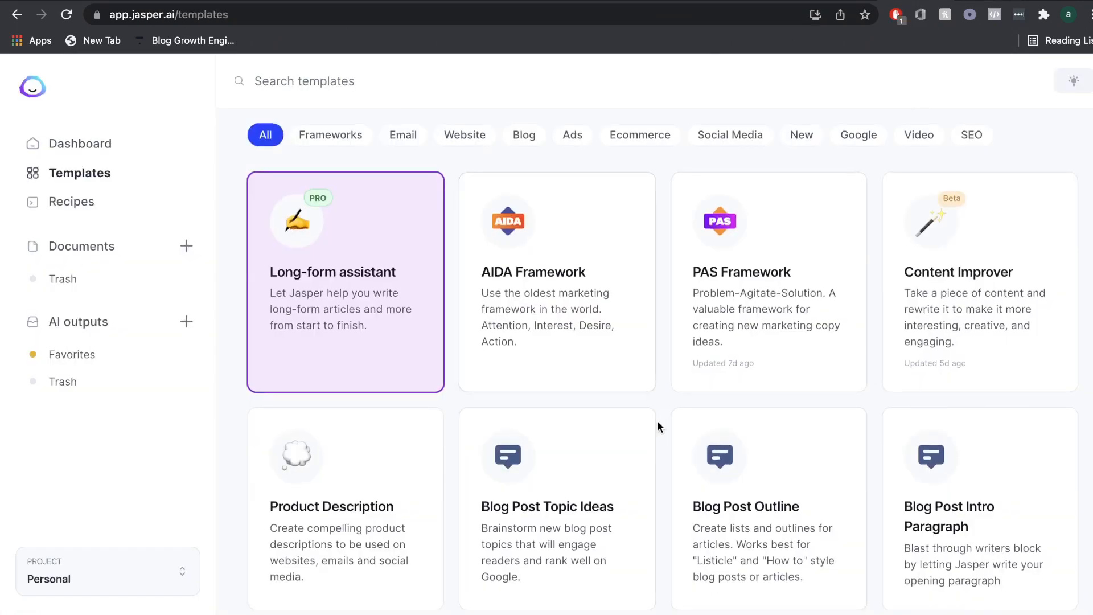
{"action": "scroll", "coordinate": [656, 427], "scroll_direction": "down", "scroll_amount": 3}
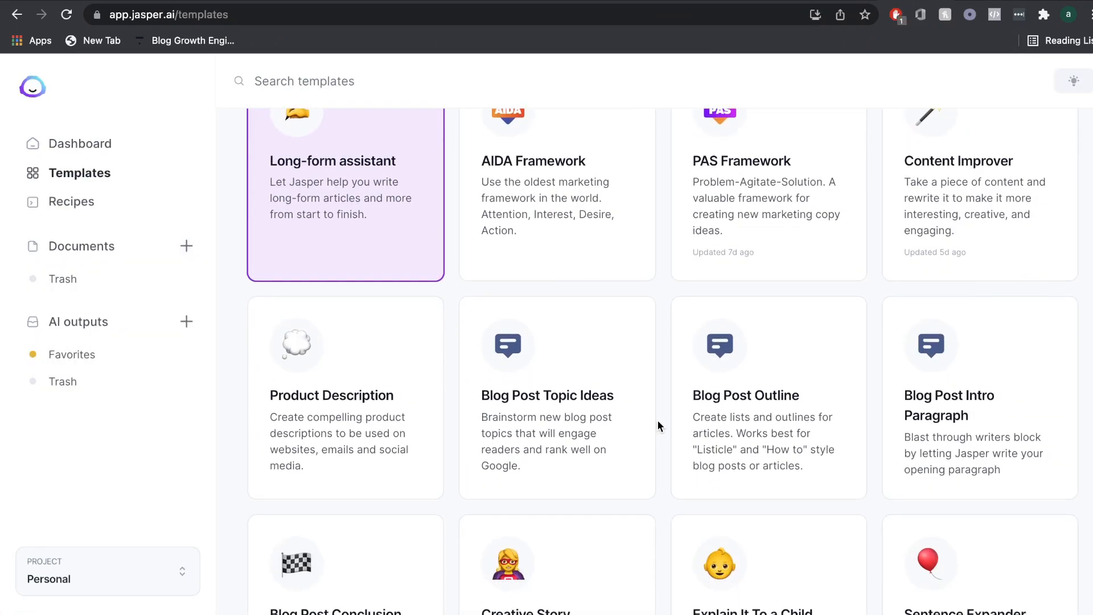
{"action": "scroll", "coordinate": [658, 424], "scroll_direction": "down", "scroll_amount": 5}
{"action": "scroll", "coordinate": [658, 424], "scroll_direction": "down", "scroll_amount": 6}
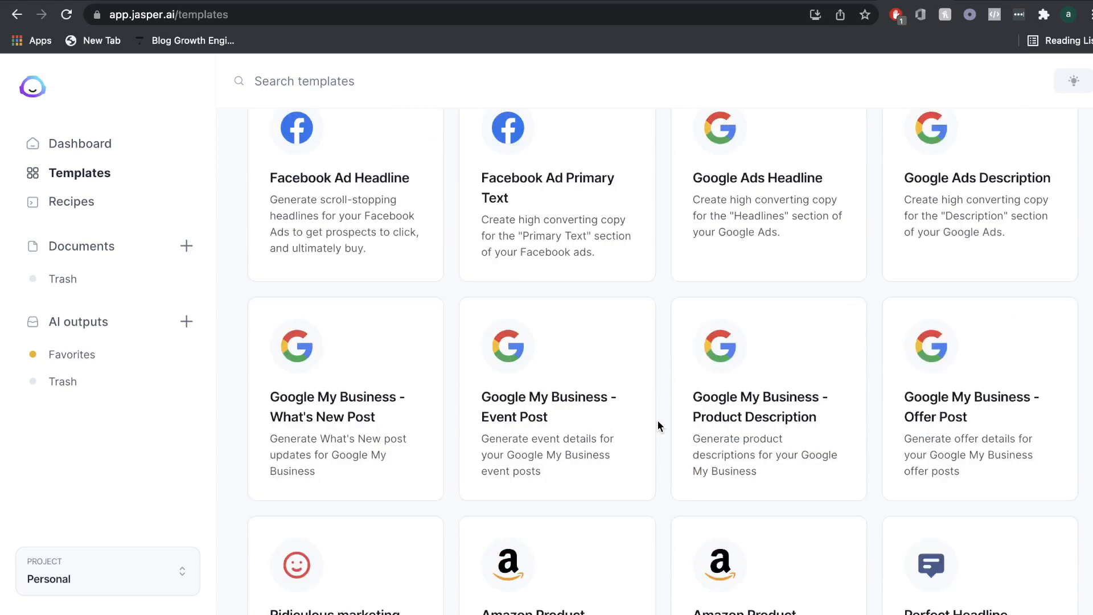
{"action": "scroll", "coordinate": [658, 425], "scroll_direction": "down", "scroll_amount": 8}
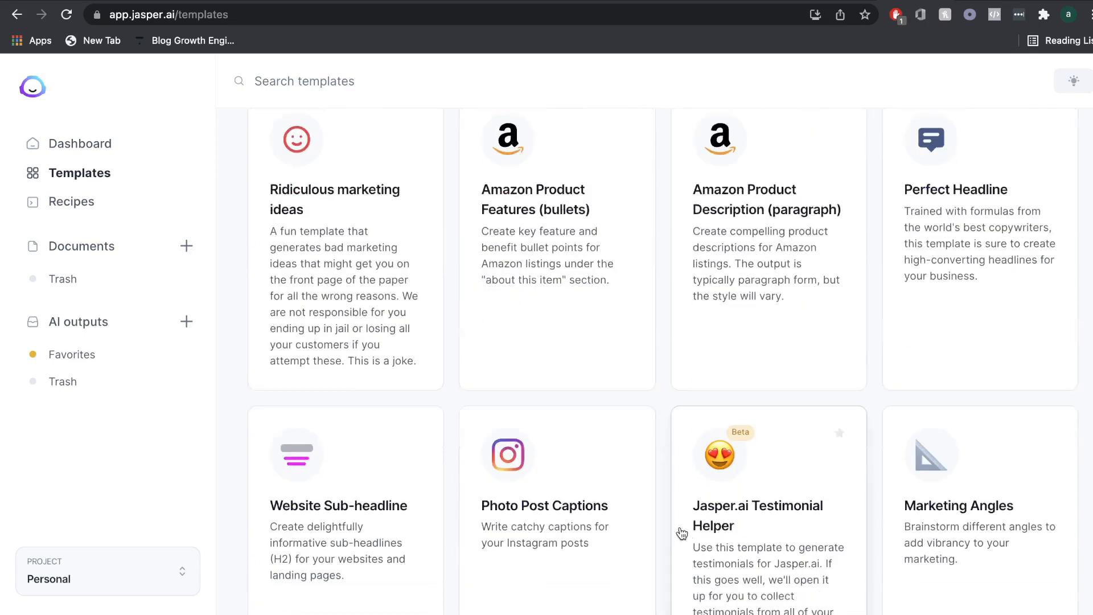
{"action": "scroll", "coordinate": [681, 533], "scroll_direction": "down", "scroll_amount": 20}
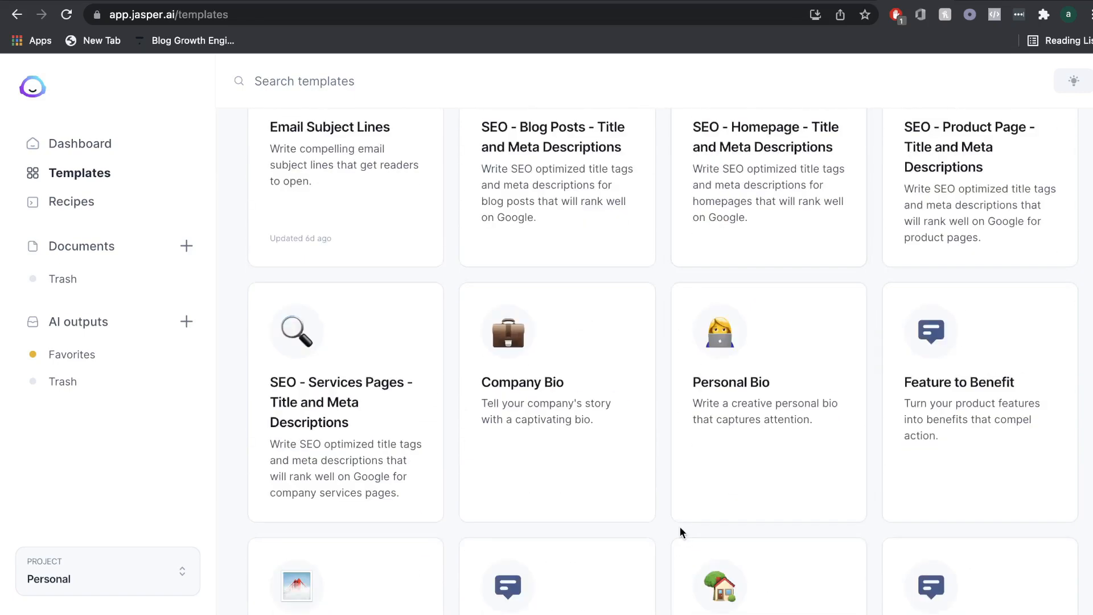
Step: Switch to the Bramework app and look through its AI Writing Assistant, AI Blog Titles, AI Blog Outlines and Keyword Research tools
{"action": "left_click", "coordinate": [974, 1]}
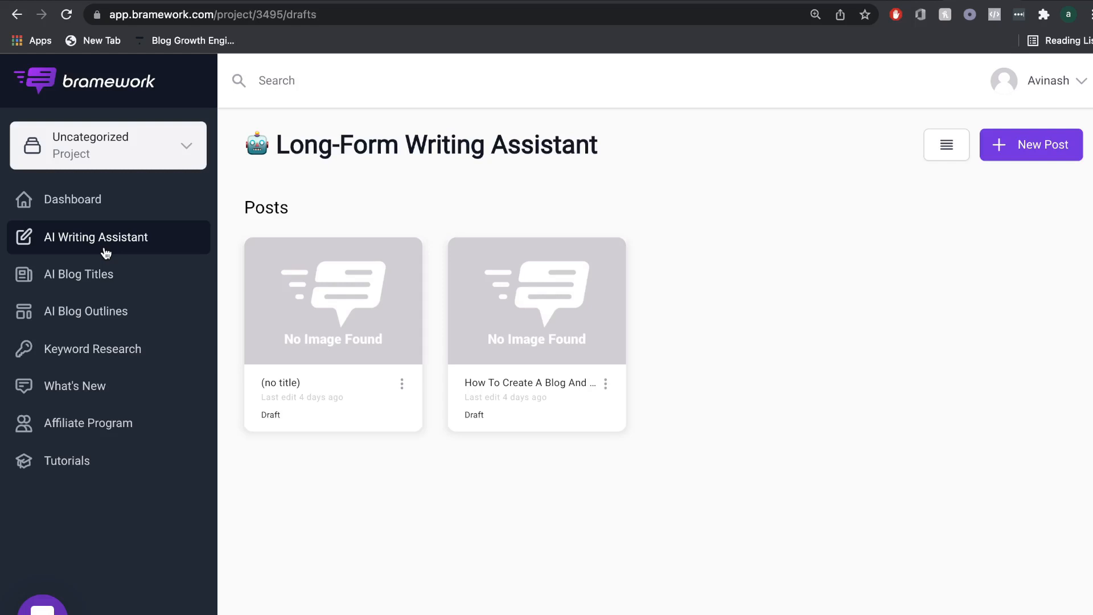
{"action": "left_click", "coordinate": [92, 281]}
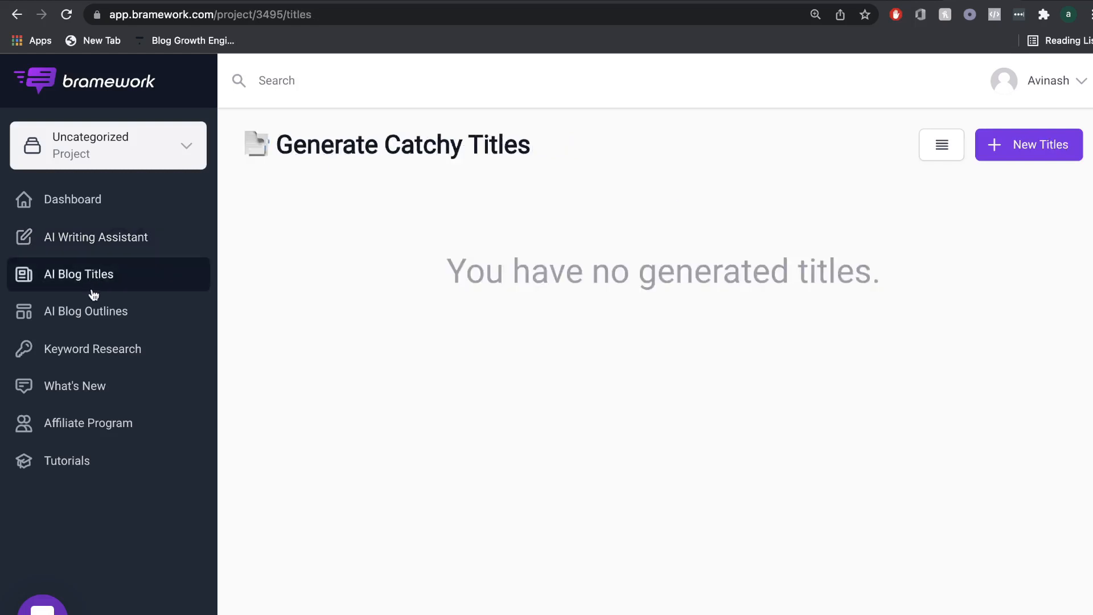
{"action": "left_click", "coordinate": [112, 318]}
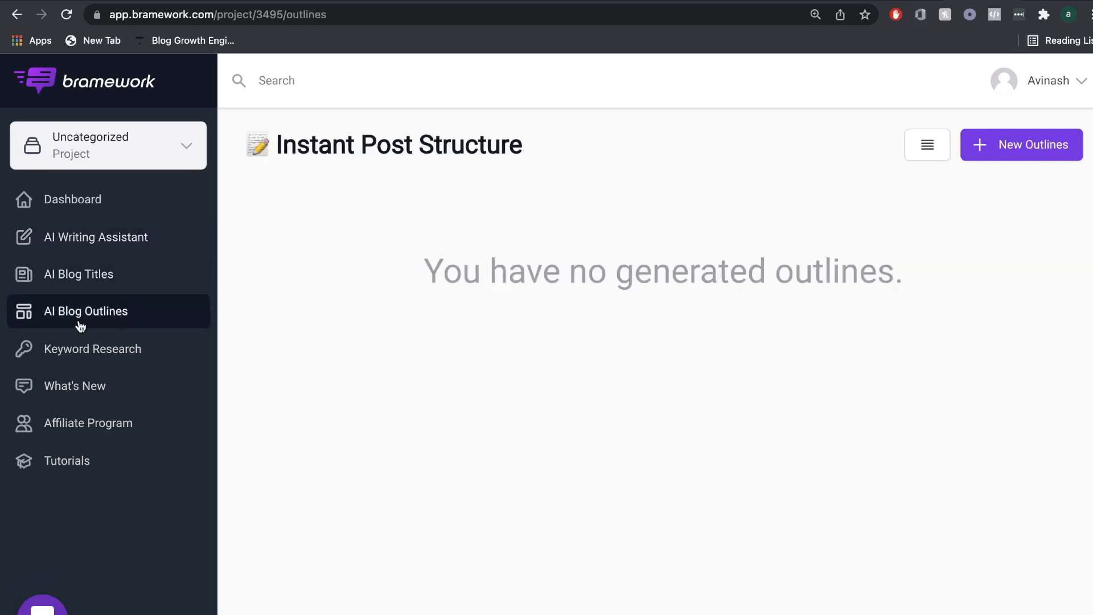
{"action": "left_click", "coordinate": [118, 355]}
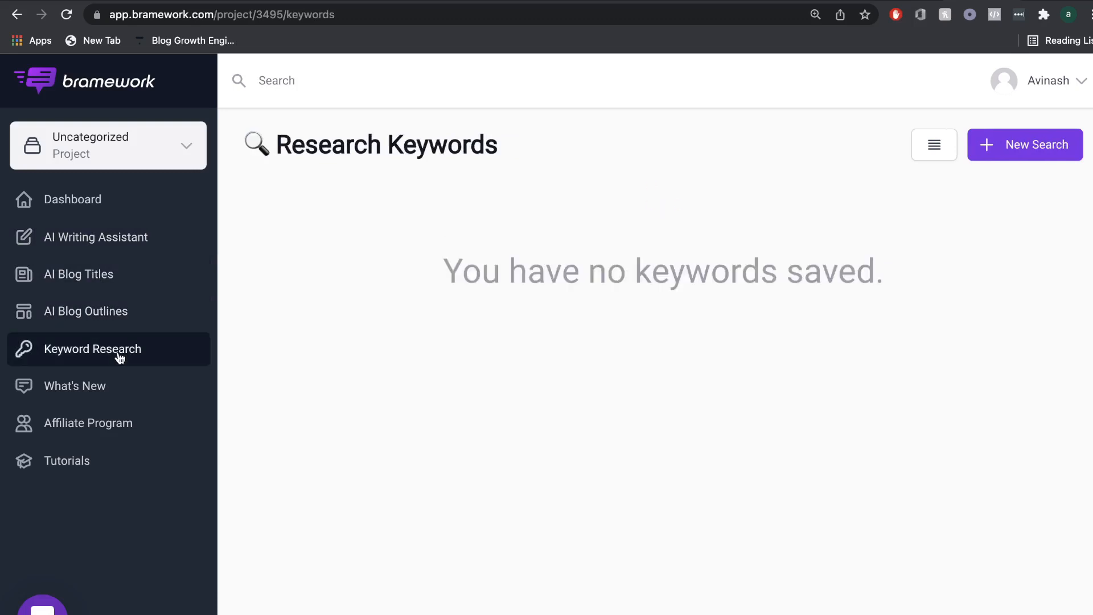
{"action": "left_click", "coordinate": [124, 239]}
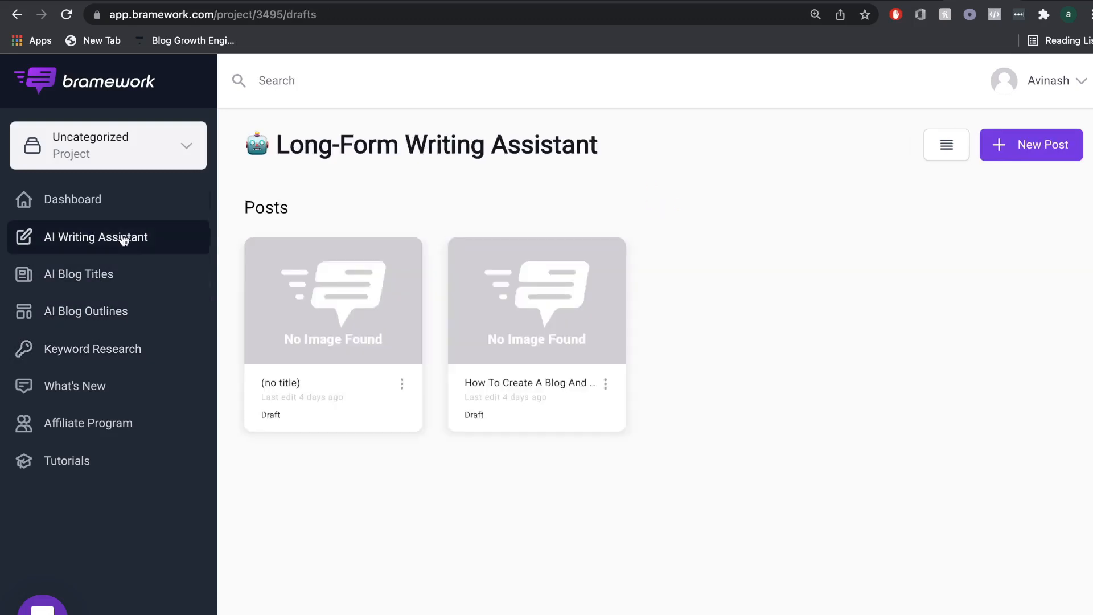
{"action": "left_click", "coordinate": [114, 273]}
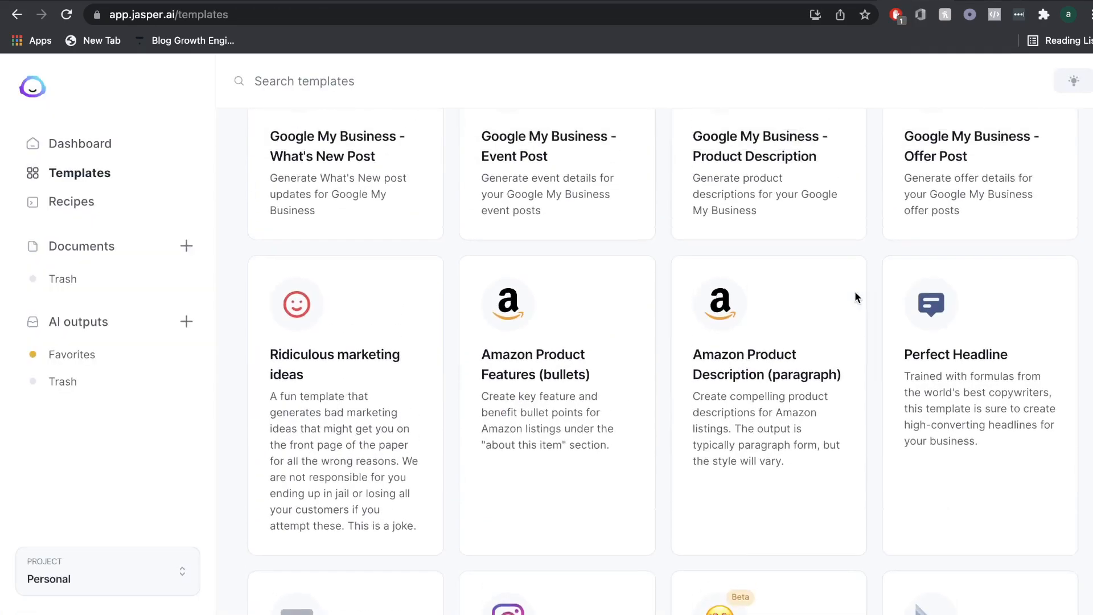
Step: Return to Jasper's templates and browse the Email, Website, Ads, Ecommerce, Social Media, Google, Video and SEO categories, ending on all templates
{"action": "scroll", "coordinate": [856, 293], "scroll_direction": "up", "scroll_amount": 1}
{"action": "scroll", "coordinate": [857, 298], "scroll_direction": "up", "scroll_amount": 5}
{"action": "scroll", "coordinate": [857, 298], "scroll_direction": "up", "scroll_amount": 5}
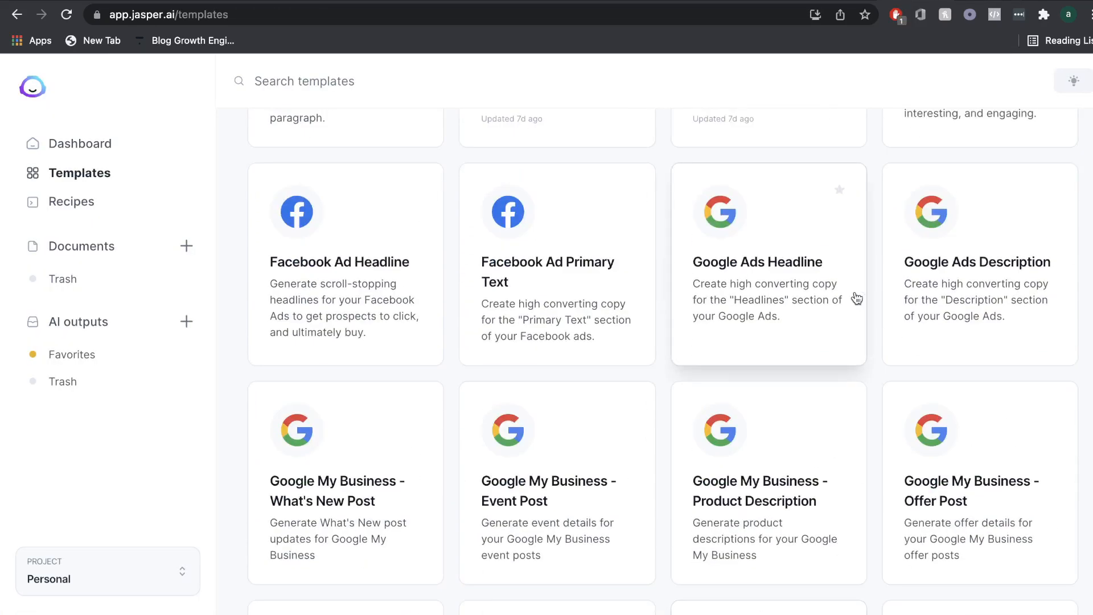
{"action": "scroll", "coordinate": [857, 298], "scroll_direction": "up", "scroll_amount": 4}
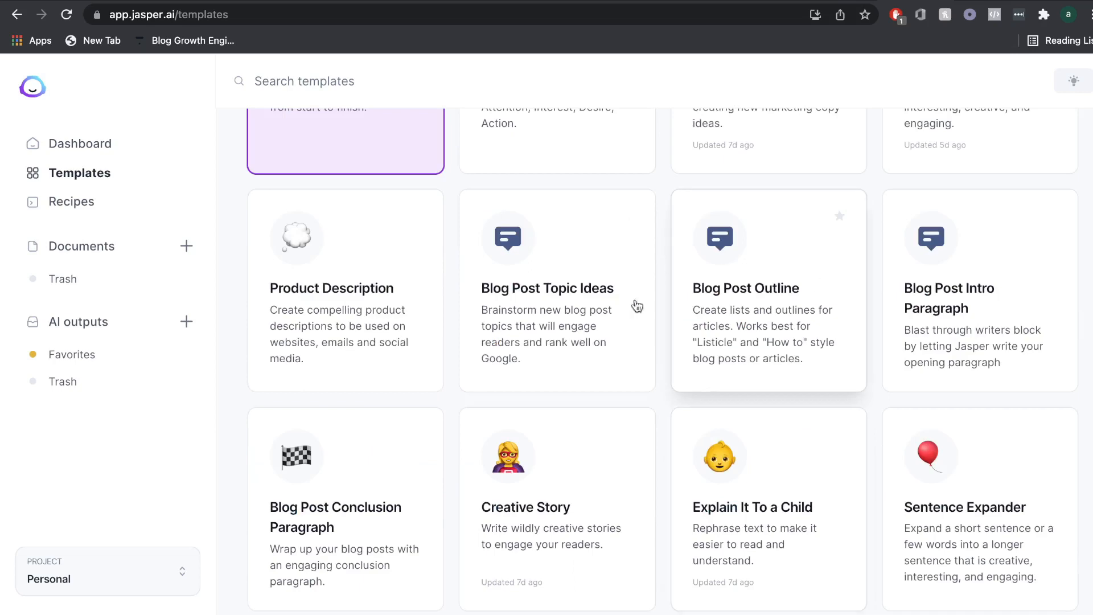
{"action": "scroll", "coordinate": [704, 339], "scroll_direction": "up", "scroll_amount": 6}
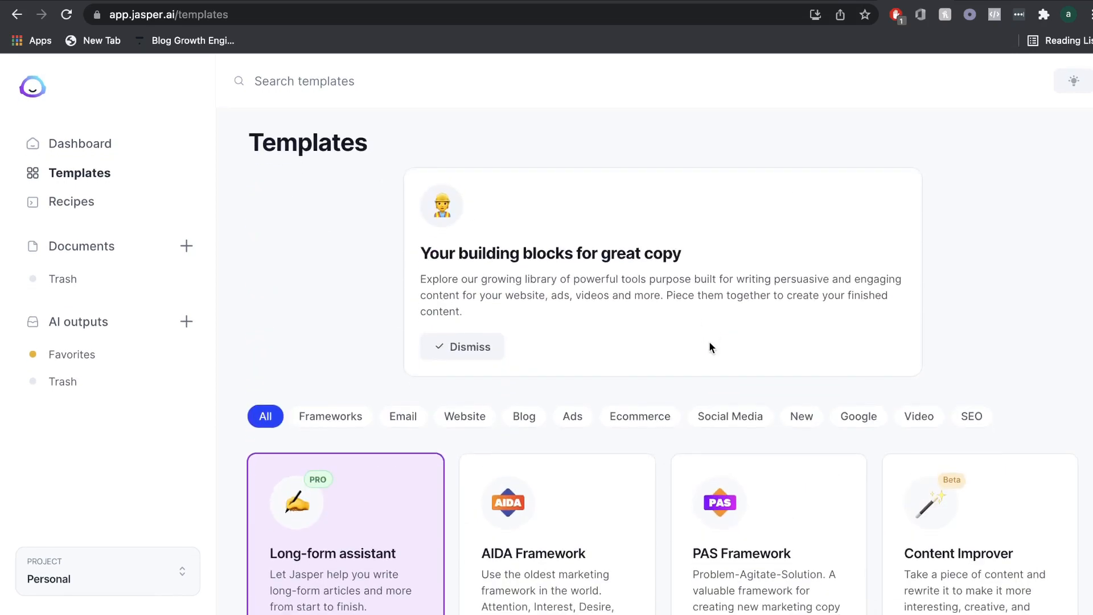
{"action": "scroll", "coordinate": [709, 346], "scroll_direction": "down", "scroll_amount": 4}
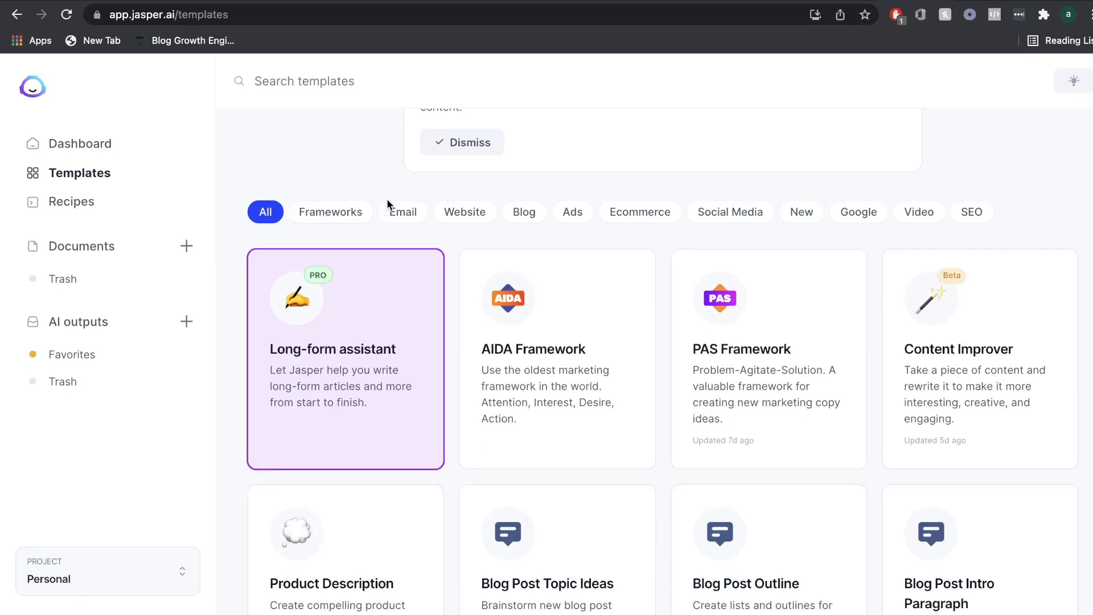
{"action": "left_click", "coordinate": [402, 212]}
{"action": "left_click", "coordinate": [476, 219]}
{"action": "left_click", "coordinate": [568, 214]}
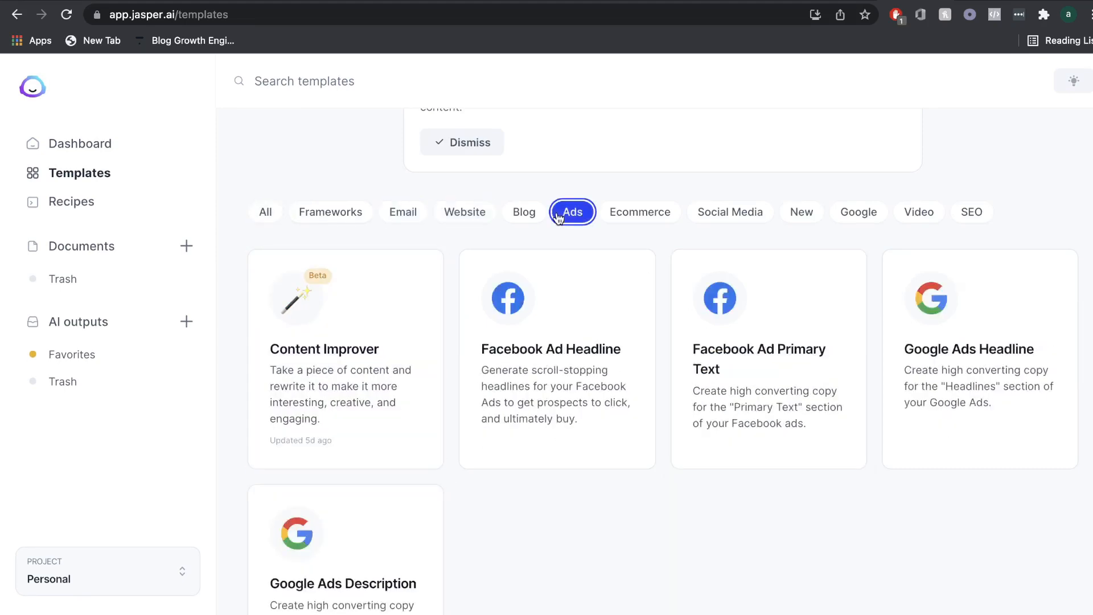
{"action": "left_click", "coordinate": [645, 216]}
{"action": "left_click", "coordinate": [747, 217]}
{"action": "left_click", "coordinate": [861, 223]}
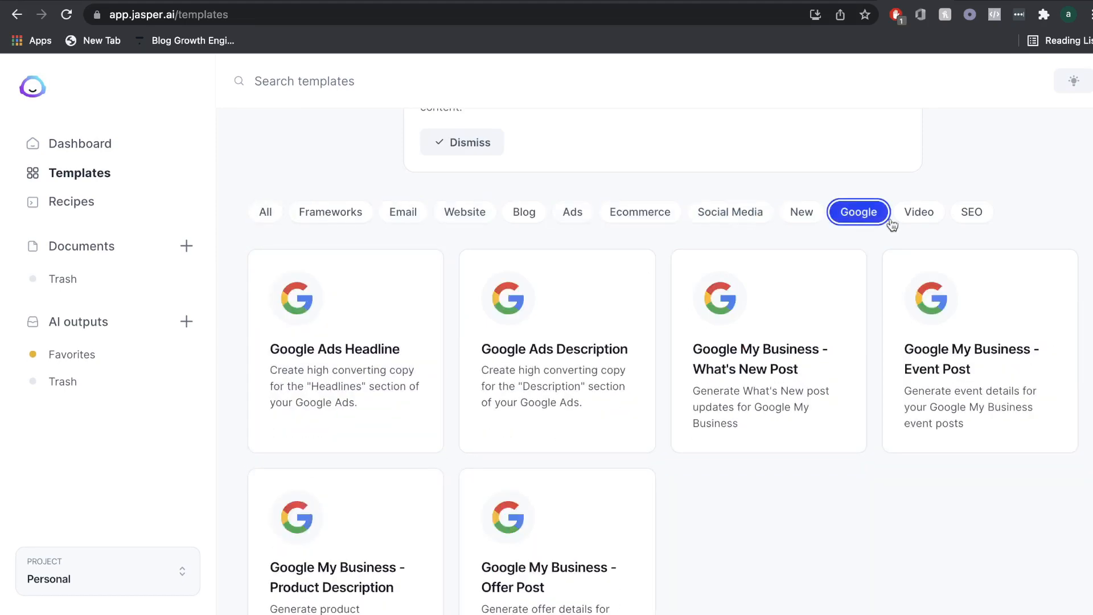
{"action": "left_click", "coordinate": [914, 223]}
{"action": "left_click", "coordinate": [972, 220]}
{"action": "left_click", "coordinate": [266, 212]}
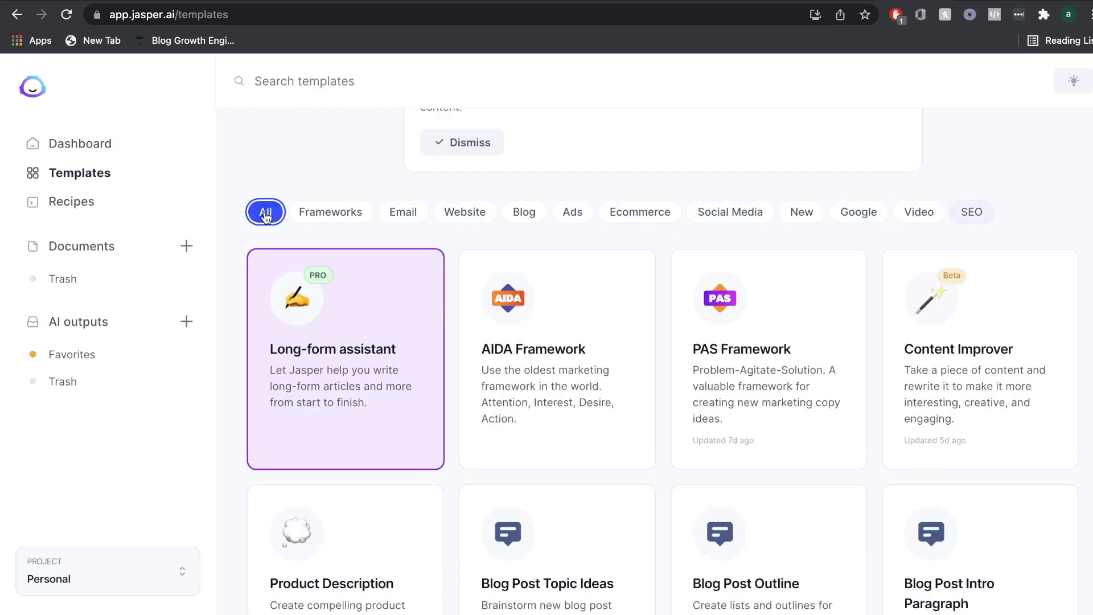
Step: Start a new Jasper document from the Long-form assistant template with the Blog post workflow
{"action": "scroll", "coordinate": [559, 357], "scroll_direction": "up", "scroll_amount": 2}
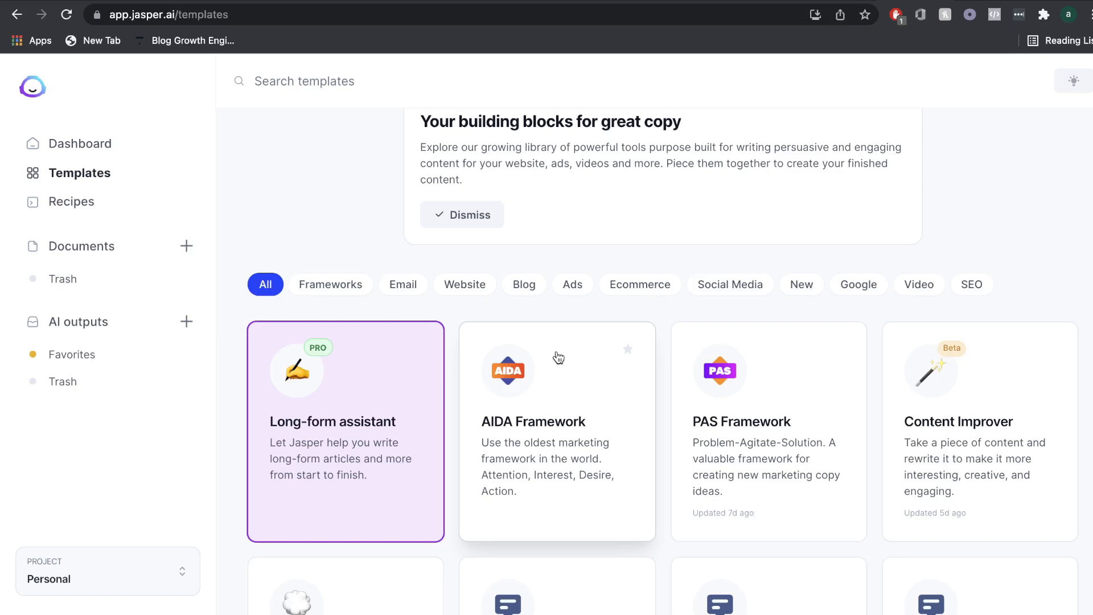
{"action": "scroll", "coordinate": [529, 325], "scroll_direction": "up", "scroll_amount": 1}
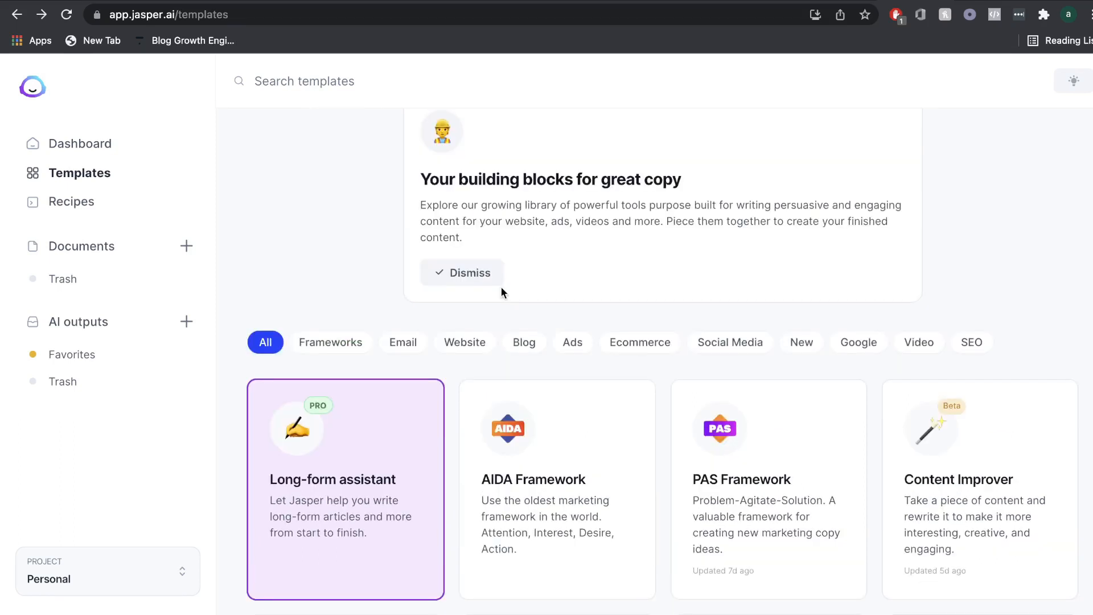
{"action": "scroll", "coordinate": [490, 302], "scroll_direction": "down", "scroll_amount": 1}
{"action": "left_click", "coordinate": [405, 376]}
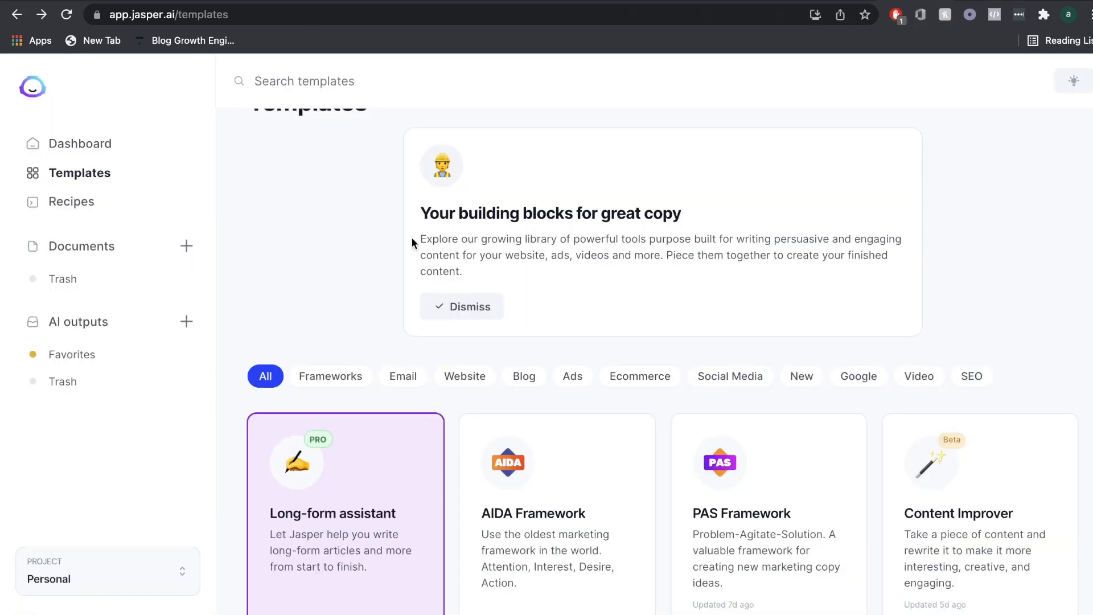
{"action": "scroll", "coordinate": [412, 237], "scroll_direction": "down", "scroll_amount": 1}
{"action": "left_click", "coordinate": [326, 530]}
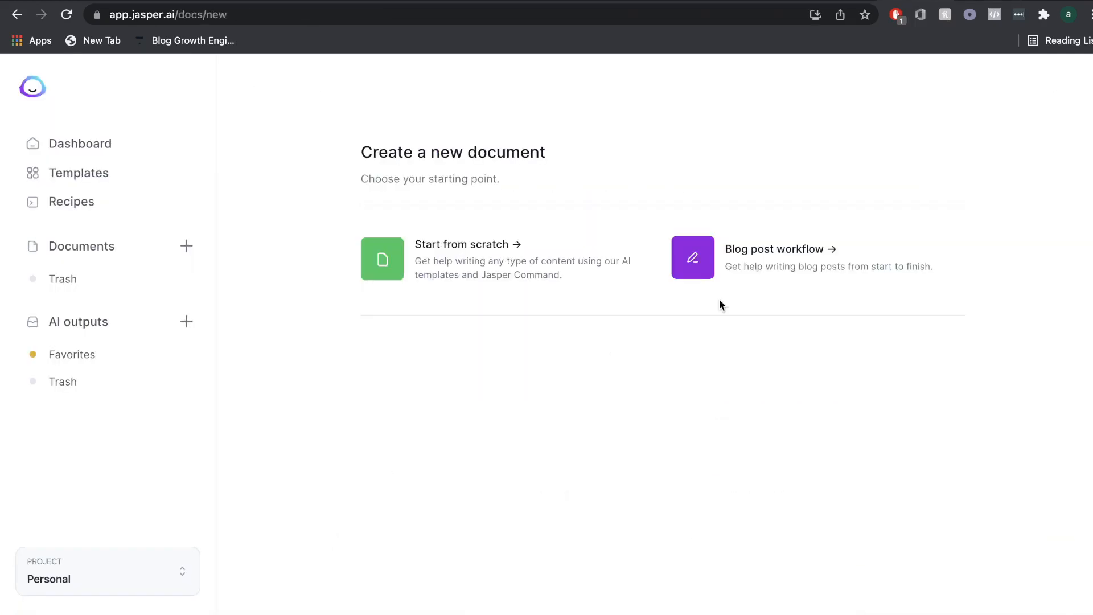
{"action": "left_click", "coordinate": [738, 257]}
Step: Describe the post as "the ultimate guide to buying your first home as a beginner" and add home-buying keywords including "first time home buyer"
{"action": "scroll", "coordinate": [771, 283], "scroll_direction": "down", "scroll_amount": 2}
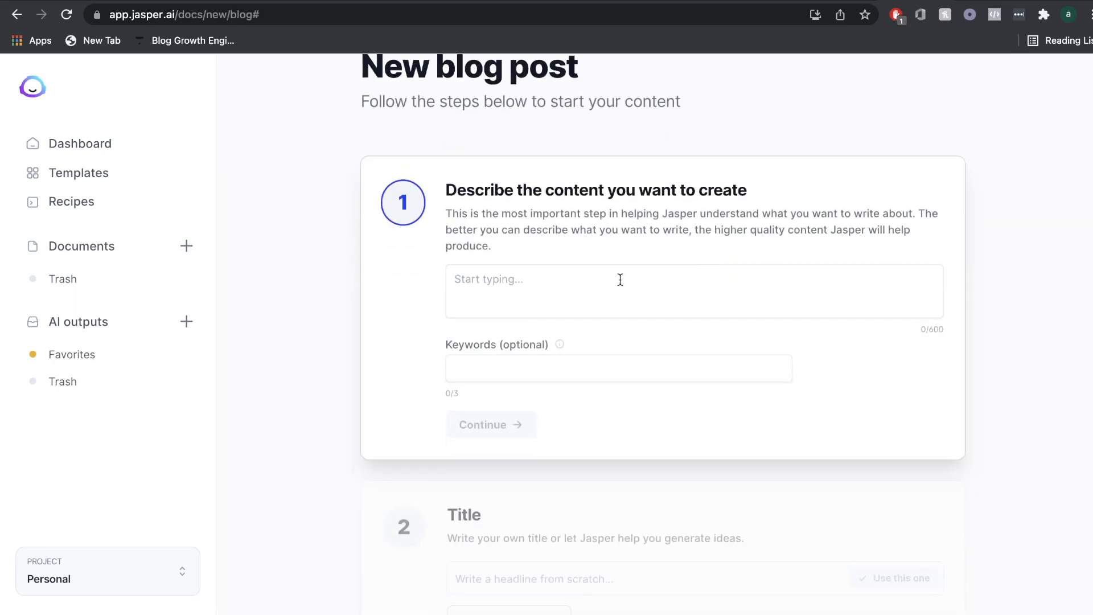
{"action": "scroll", "coordinate": [609, 296], "scroll_direction": "up", "scroll_amount": 1}
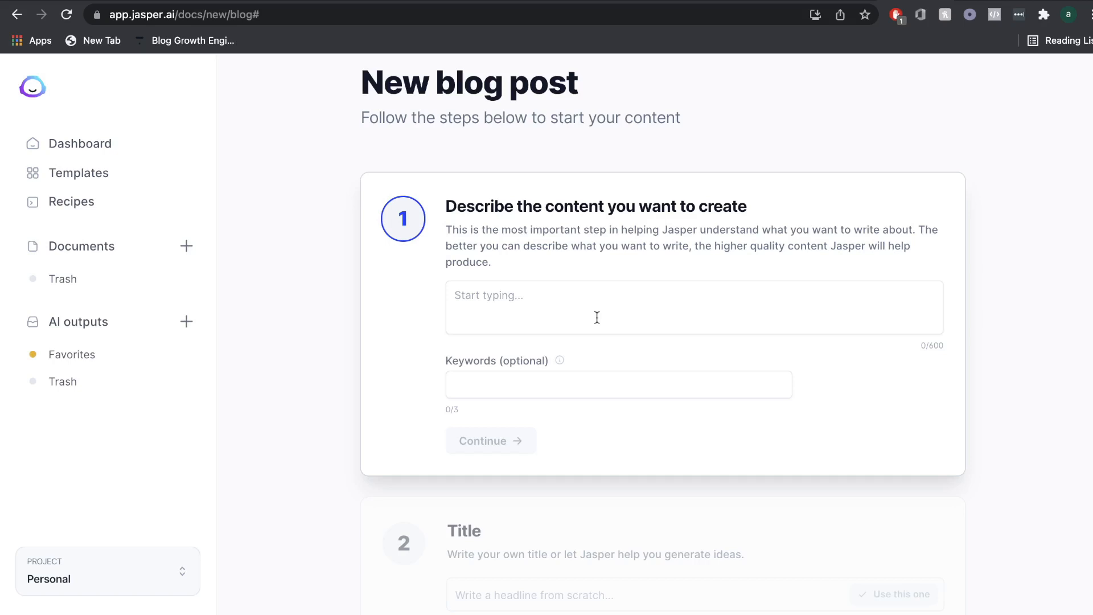
{"action": "left_click", "coordinate": [597, 318]}
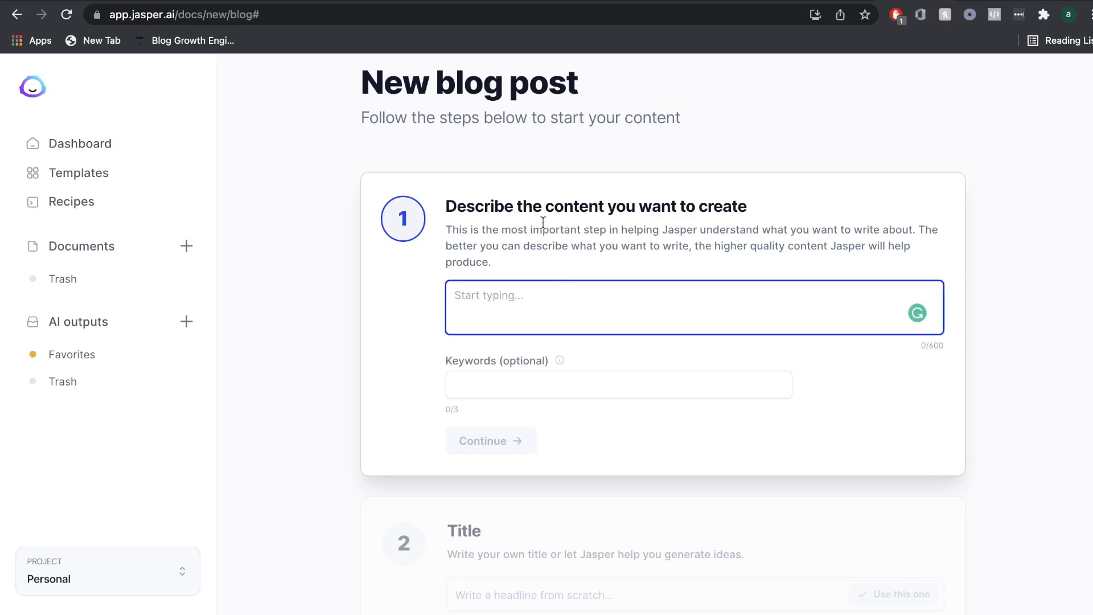
{"action": "type", "text": "the ultimate guide to buying your first home as a beginner"}
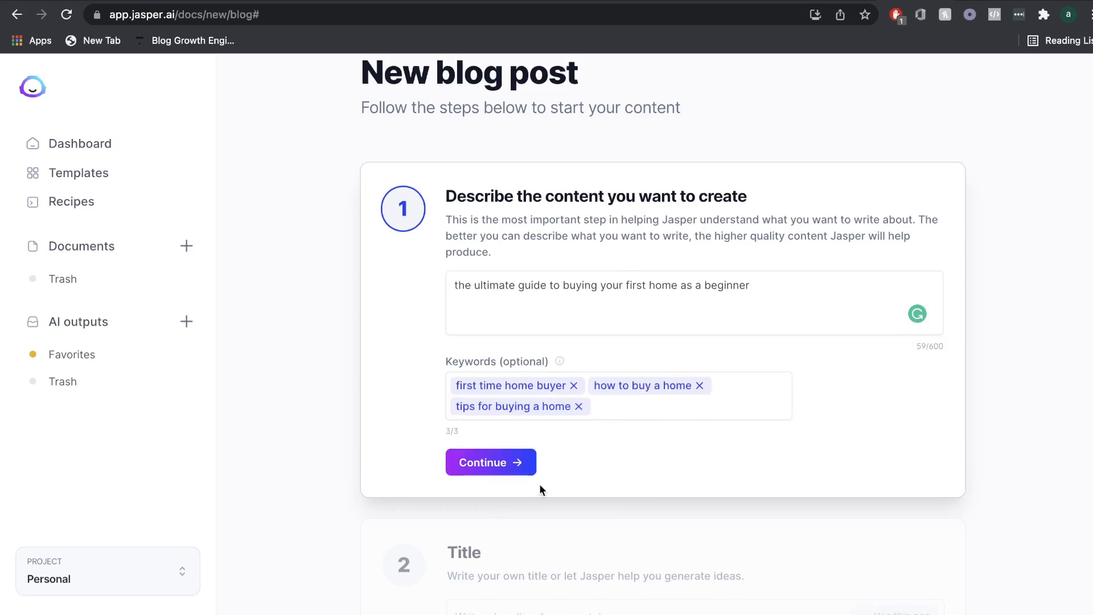
Step: Continue to the blog post's title stage, generate title ideas and review the suggestions
{"action": "scroll", "coordinate": [590, 462], "scroll_direction": "down", "scroll_amount": 1}
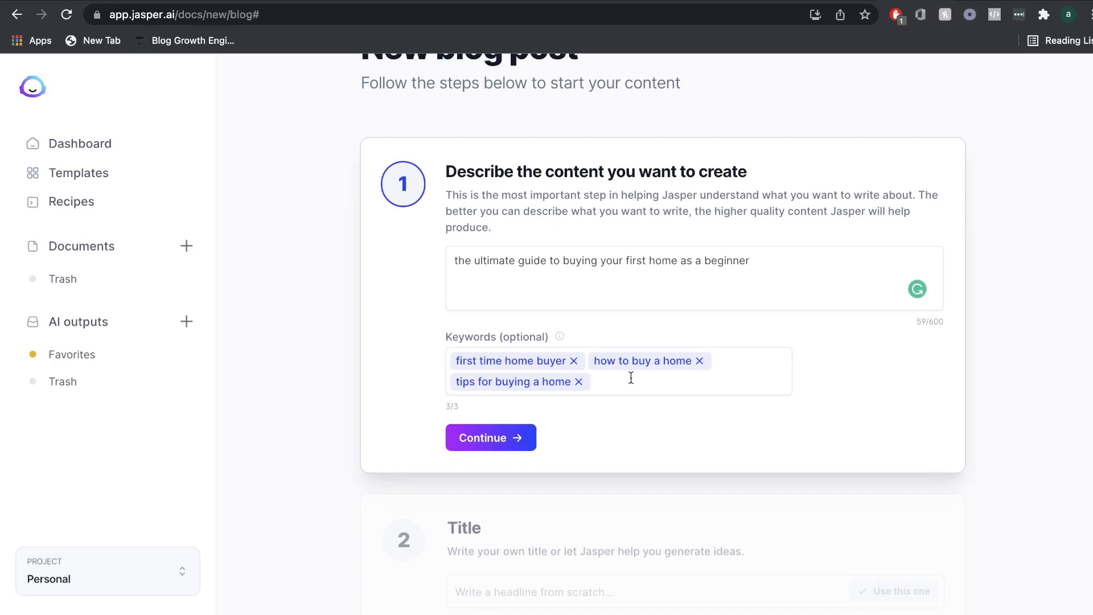
{"action": "scroll", "coordinate": [631, 380], "scroll_direction": "down", "scroll_amount": 2}
{"action": "left_click", "coordinate": [515, 375]}
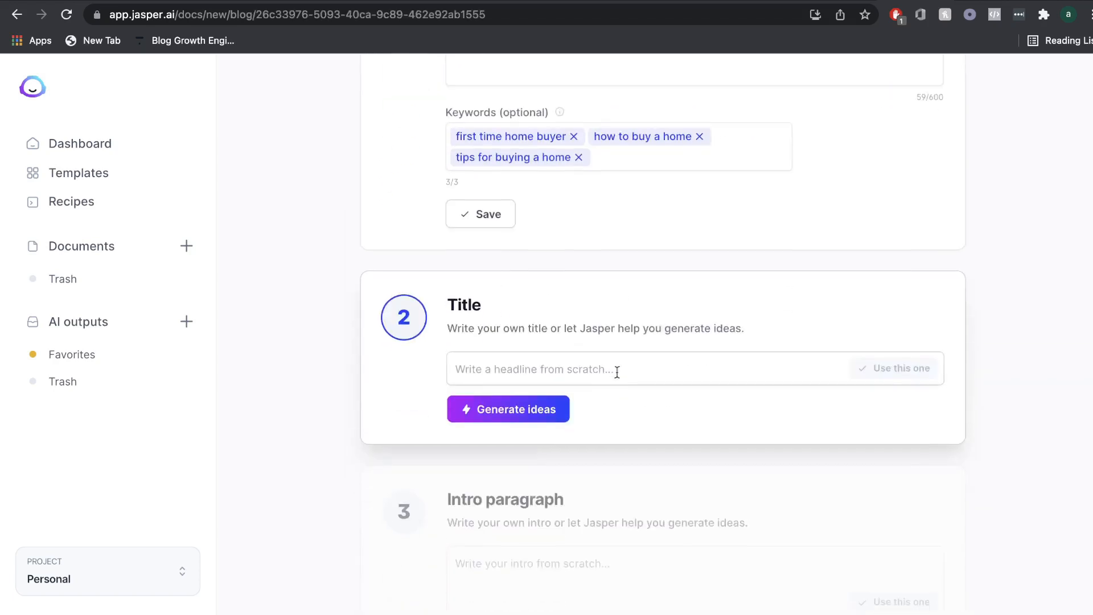
{"action": "left_click", "coordinate": [563, 409]}
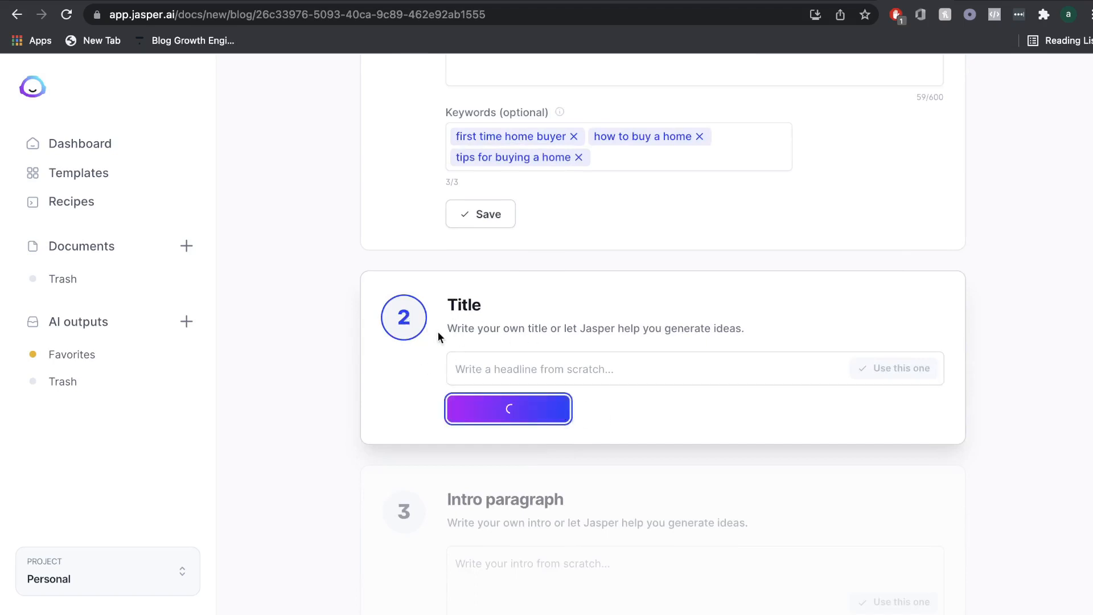
{"action": "scroll", "coordinate": [489, 275], "scroll_direction": "up", "scroll_amount": 3}
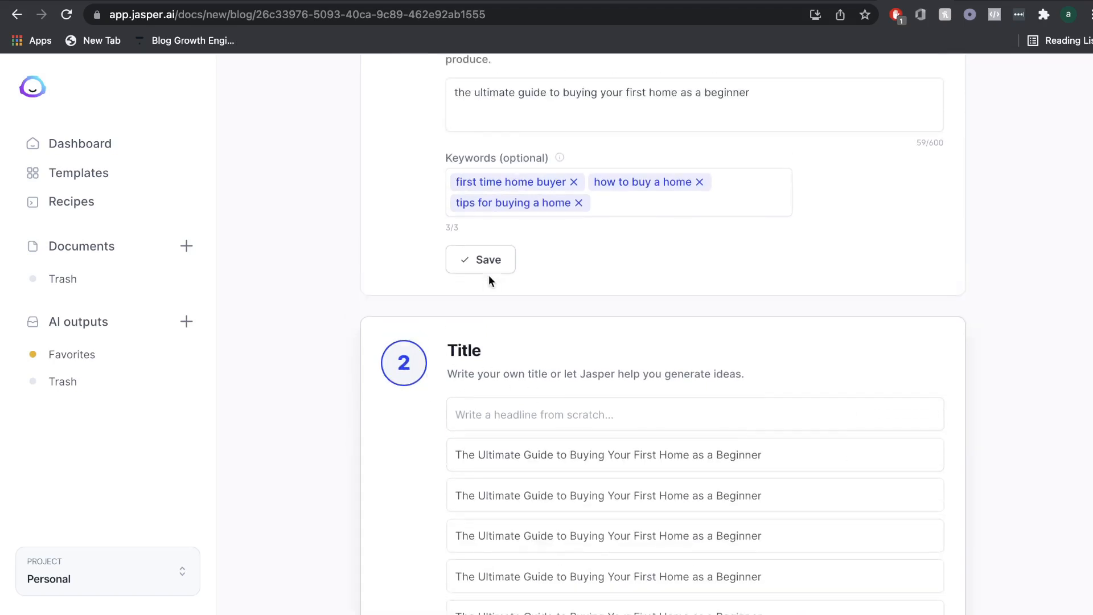
{"action": "scroll", "coordinate": [510, 170], "scroll_direction": "down", "scroll_amount": 5}
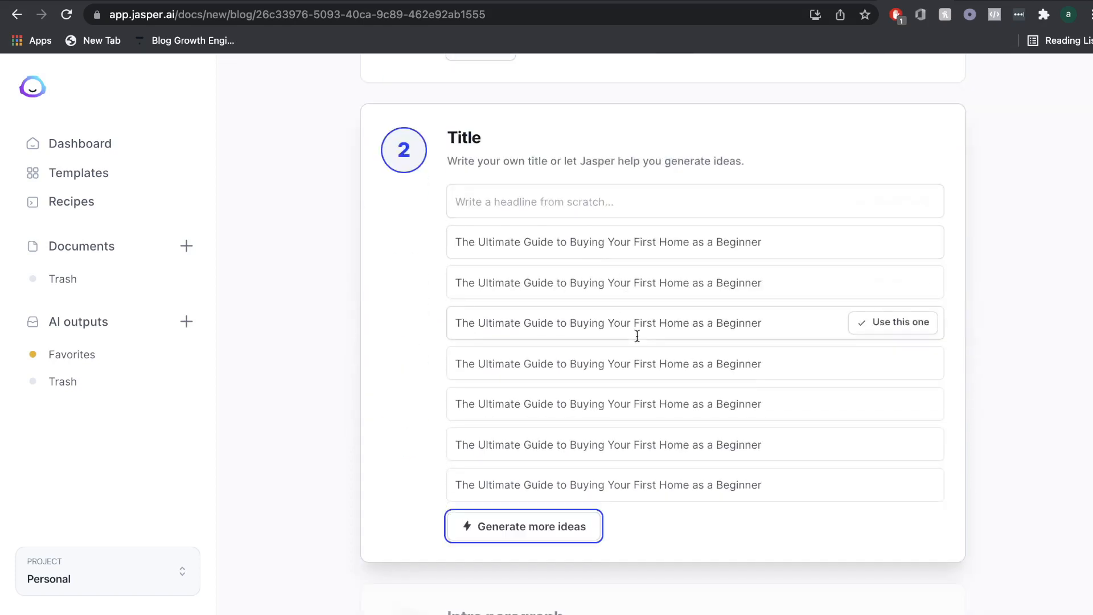
{"action": "scroll", "coordinate": [589, 302], "scroll_direction": "up", "scroll_amount": 1}
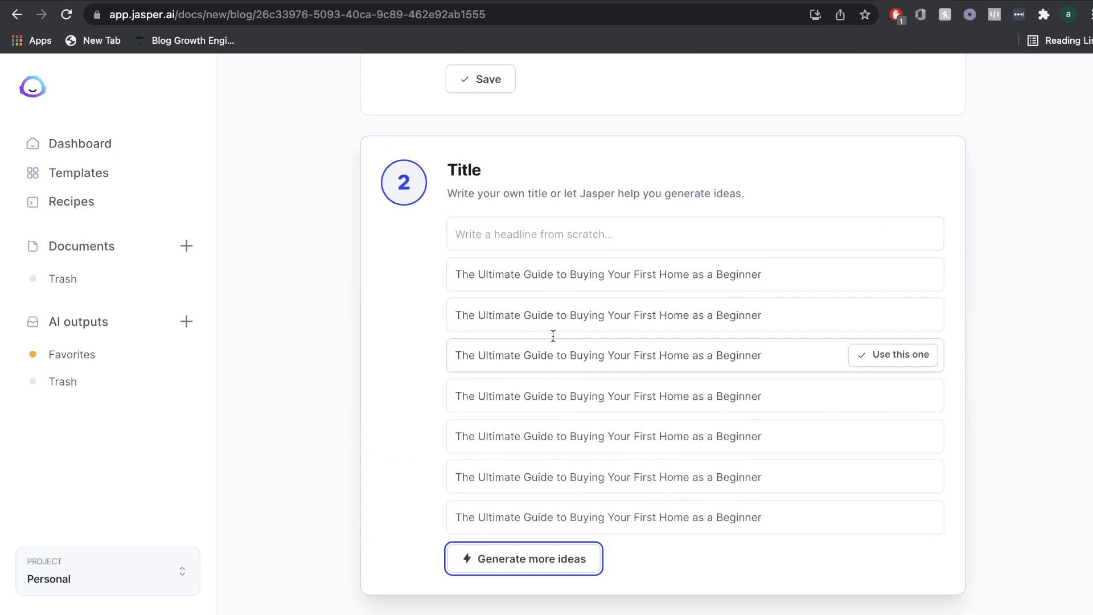
Step: Use the title "The Ultimate Guide to Buying Your First Home as a Beginner" and generate intro paragraph ideas
{"action": "left_click", "coordinate": [883, 318]}
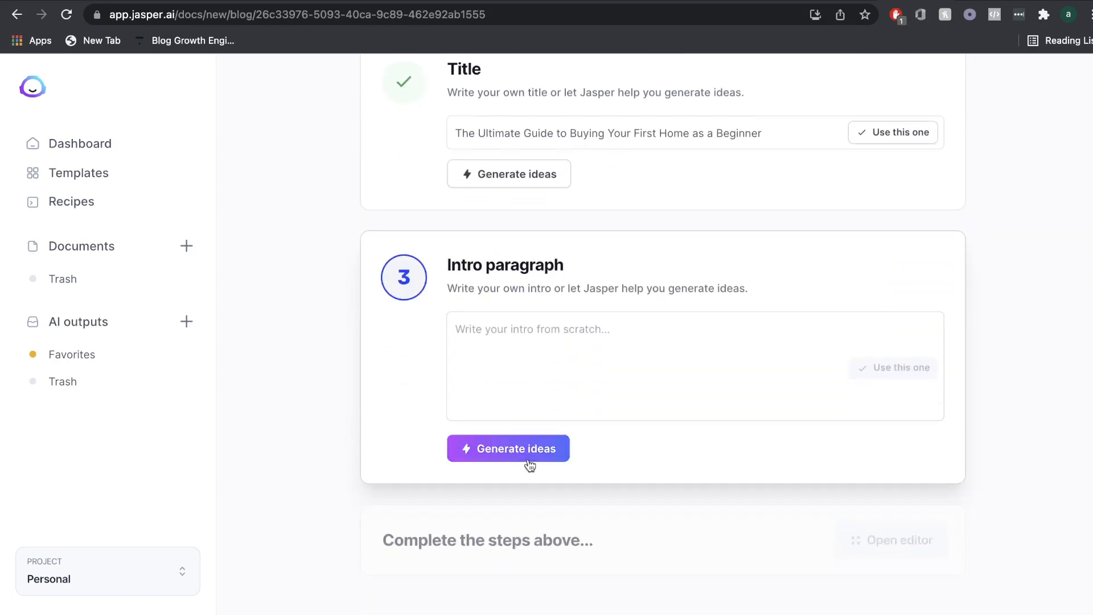
{"action": "left_click", "coordinate": [494, 459]}
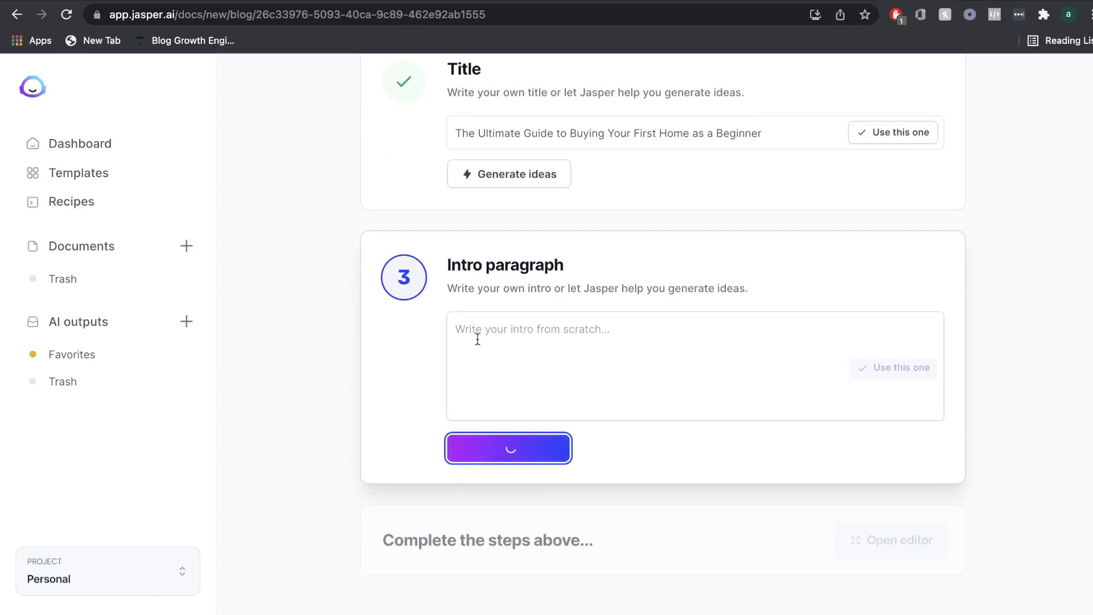
{"action": "scroll", "coordinate": [526, 316], "scroll_direction": "up", "scroll_amount": 4}
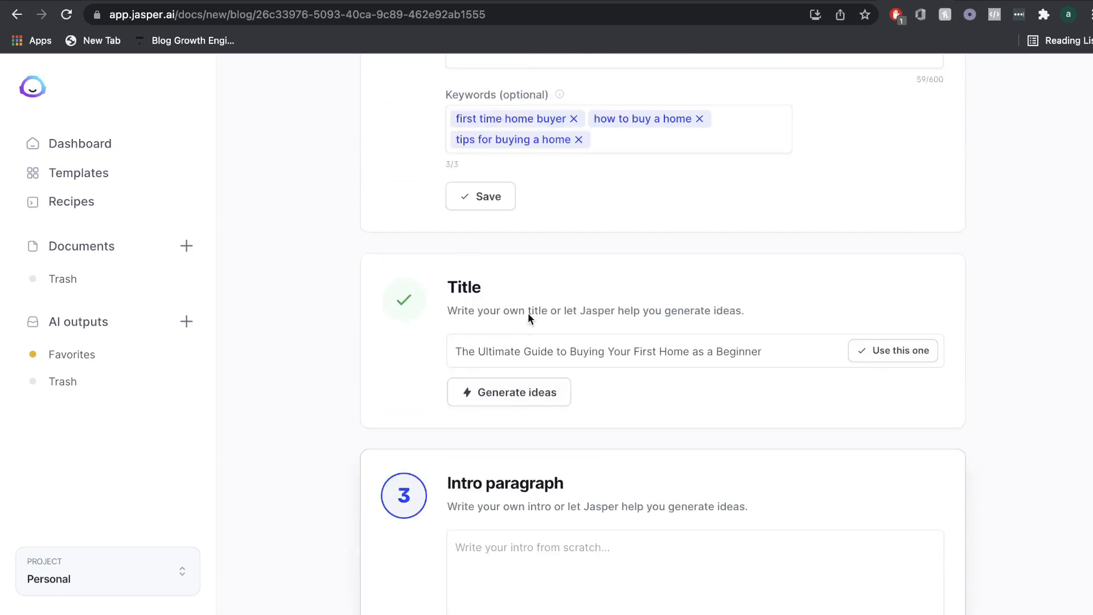
{"action": "scroll", "coordinate": [510, 214], "scroll_direction": "up", "scroll_amount": 6}
{"action": "scroll", "coordinate": [511, 214], "scroll_direction": "down", "scroll_amount": 7}
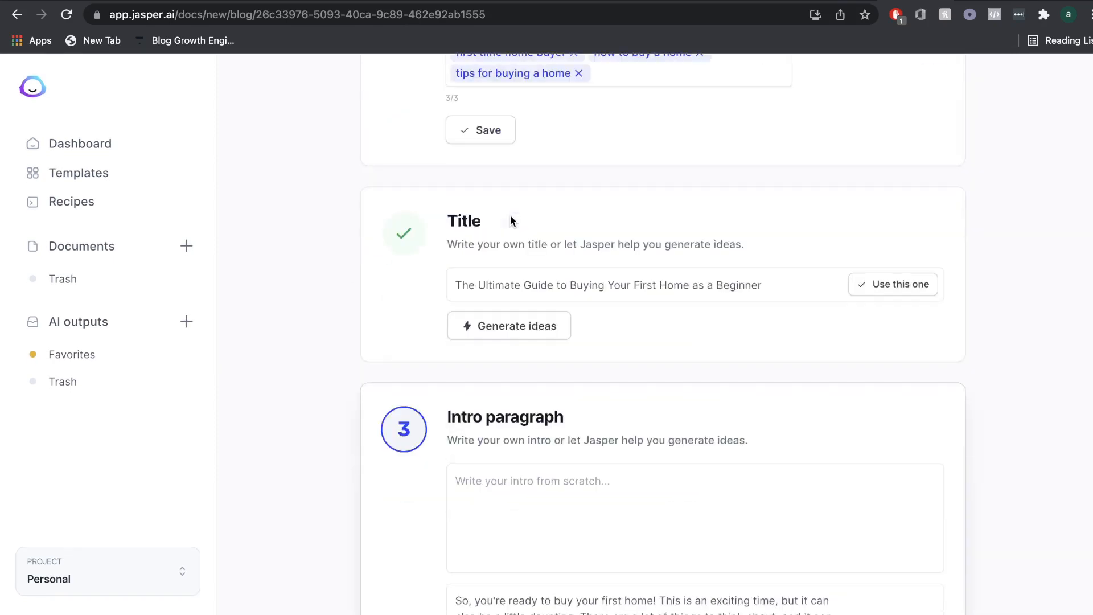
{"action": "scroll", "coordinate": [510, 216], "scroll_direction": "down", "scroll_amount": 5}
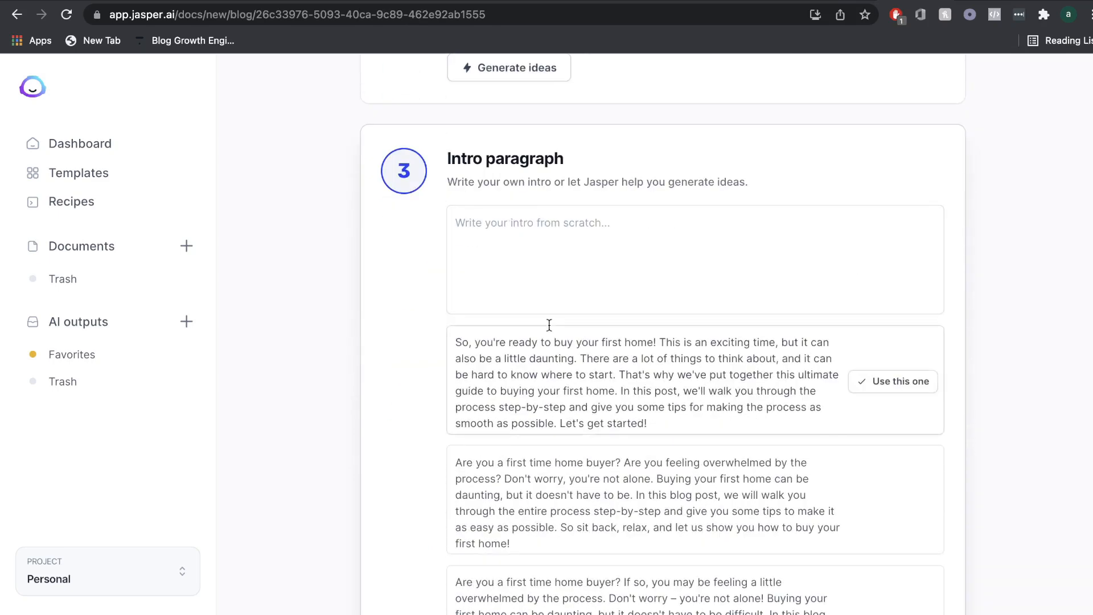
Step: Review the intro suggestions, use the one beginning "Are you a first time home buyer? If so, you may be feeling", and open the editor
{"action": "scroll", "coordinate": [641, 382], "scroll_direction": "down", "scroll_amount": 3}
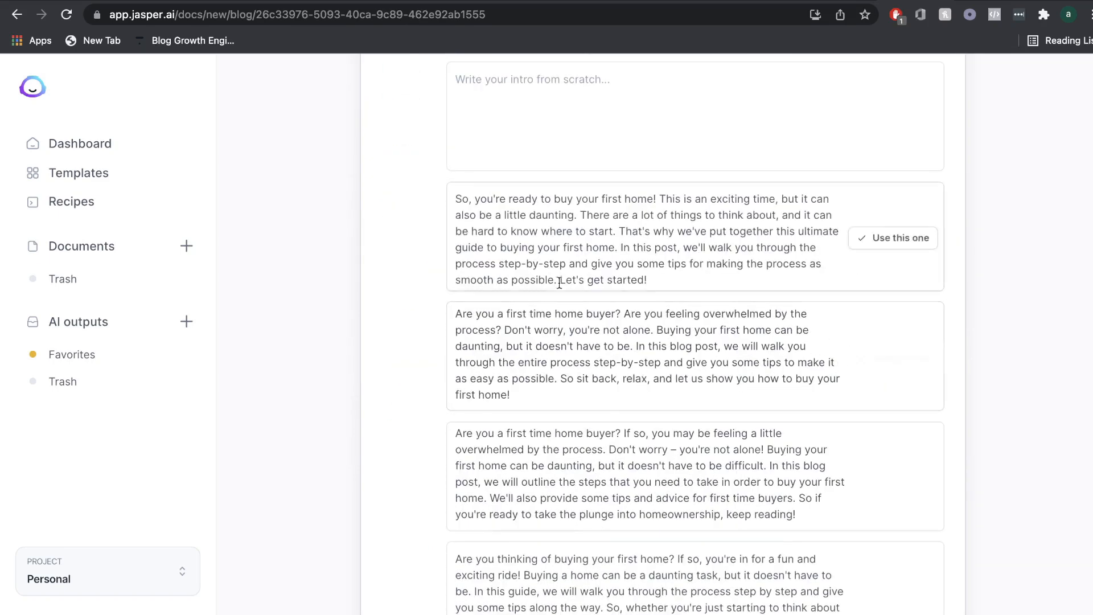
{"action": "scroll", "coordinate": [569, 402], "scroll_direction": "down", "scroll_amount": 1}
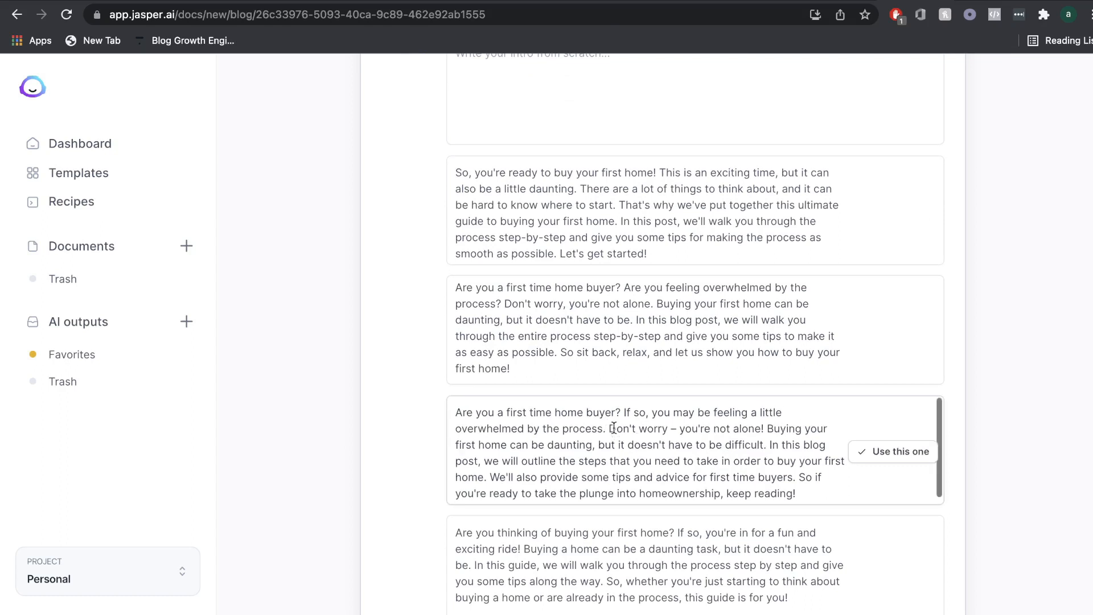
{"action": "scroll", "coordinate": [638, 449], "scroll_direction": "up", "scroll_amount": 2}
{"action": "scroll", "coordinate": [663, 432], "scroll_direction": "up", "scroll_amount": 1}
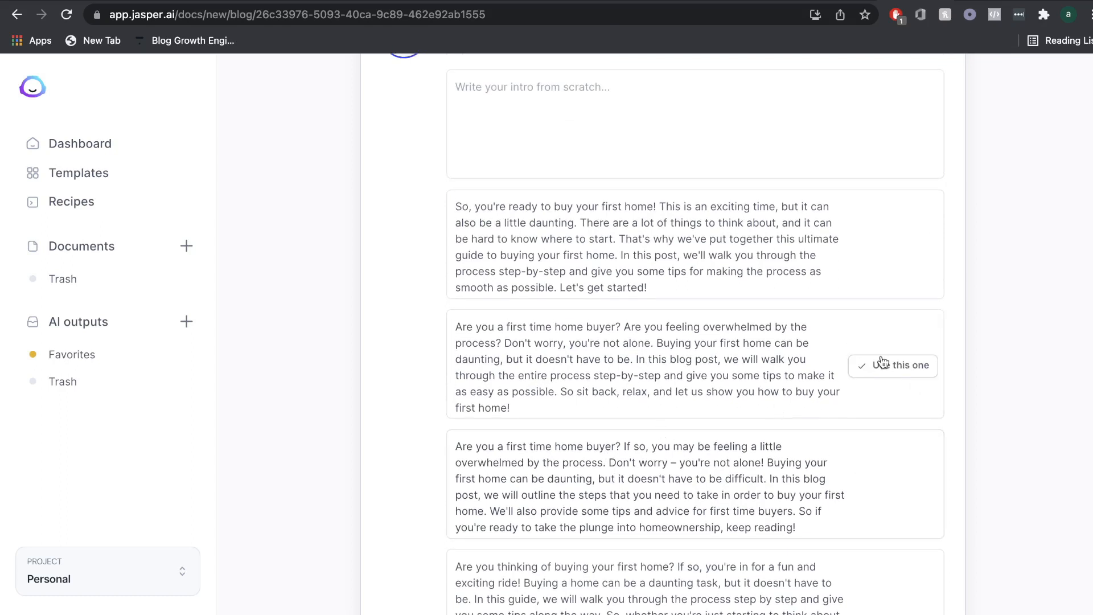
{"action": "scroll", "coordinate": [882, 362], "scroll_direction": "down", "scroll_amount": 1}
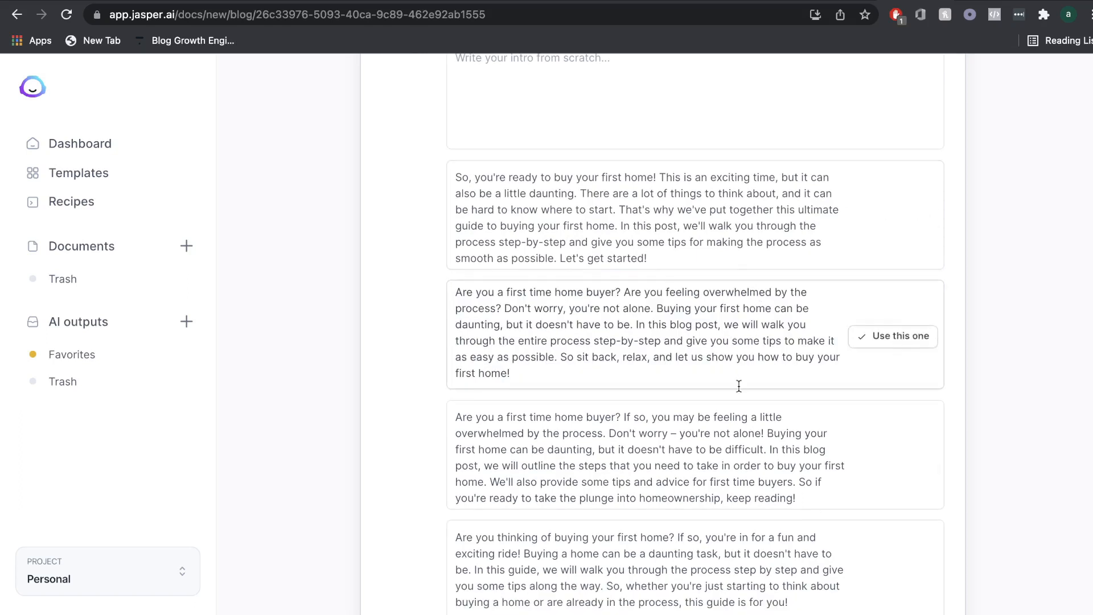
{"action": "scroll", "coordinate": [739, 387], "scroll_direction": "down", "scroll_amount": 1}
{"action": "scroll", "coordinate": [739, 387], "scroll_direction": "down", "scroll_amount": 1}
{"action": "scroll", "coordinate": [690, 417], "scroll_direction": "down", "scroll_amount": 1}
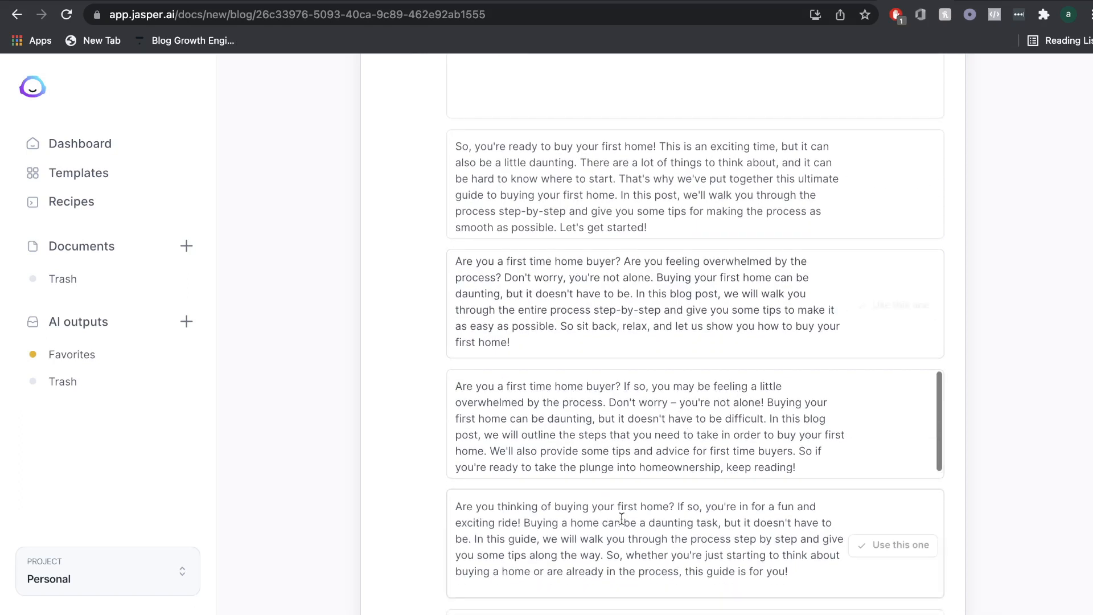
{"action": "scroll", "coordinate": [621, 518], "scroll_direction": "down", "scroll_amount": 1}
{"action": "left_click", "coordinate": [872, 417]}
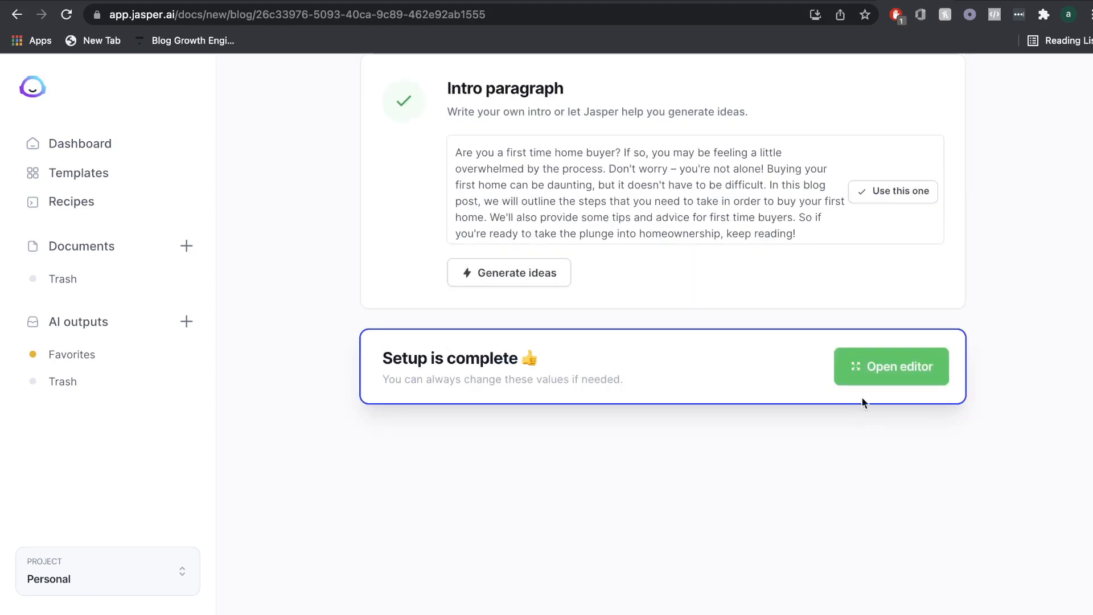
{"action": "left_click", "coordinate": [861, 371]}
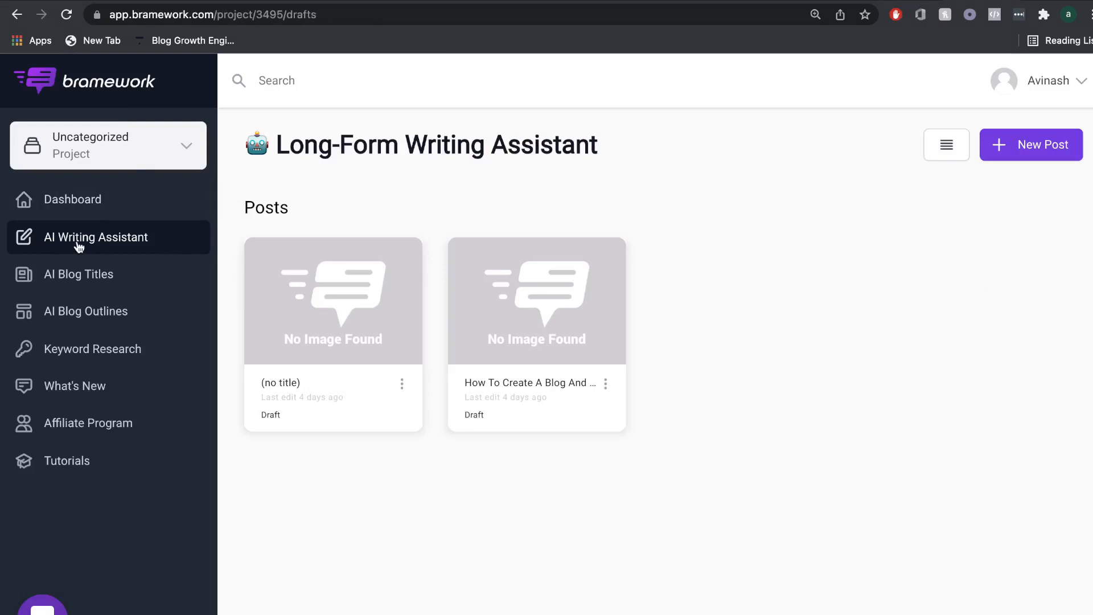
Step: Switch to Bramework and start a new long-form post with the primary keyword "how to buy a home"
{"action": "left_click", "coordinate": [1031, 145]}
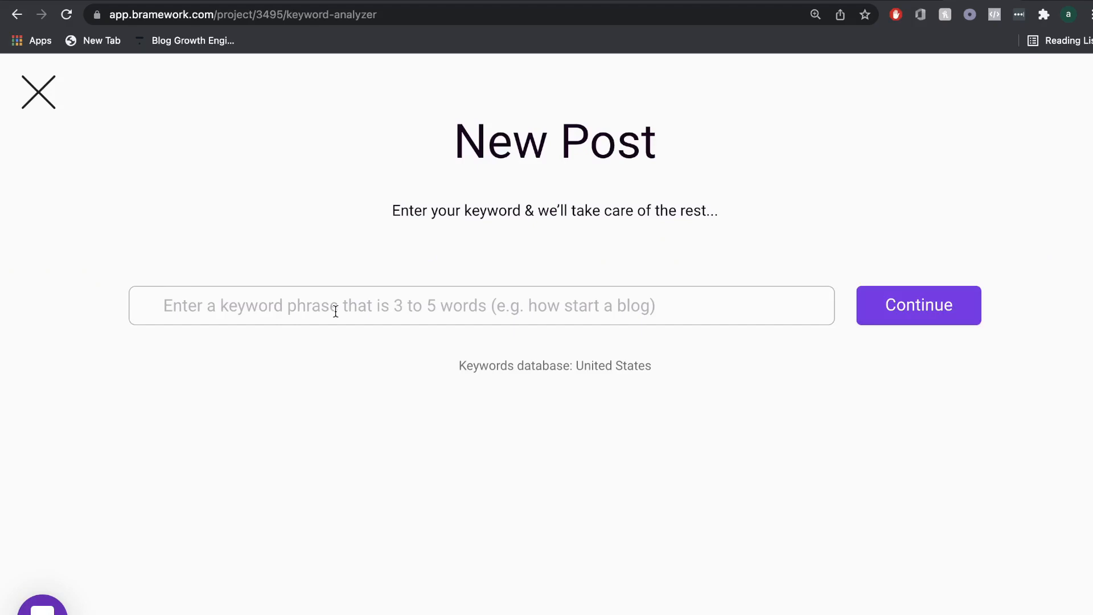
{"action": "left_click", "coordinate": [906, 29]}
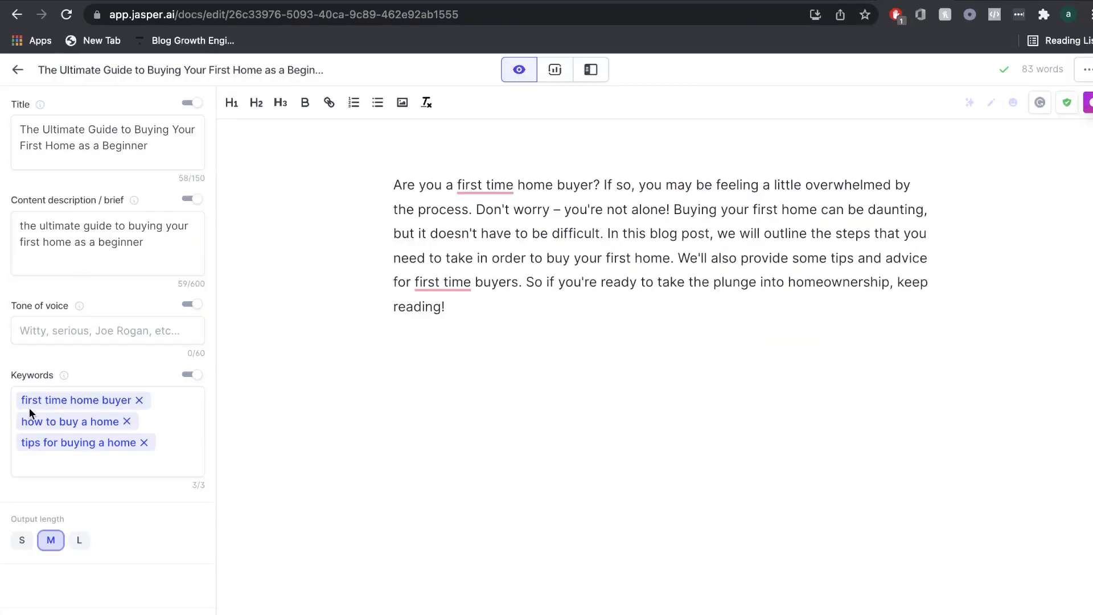
{"action": "triple_click", "coordinate": [58, 418]}
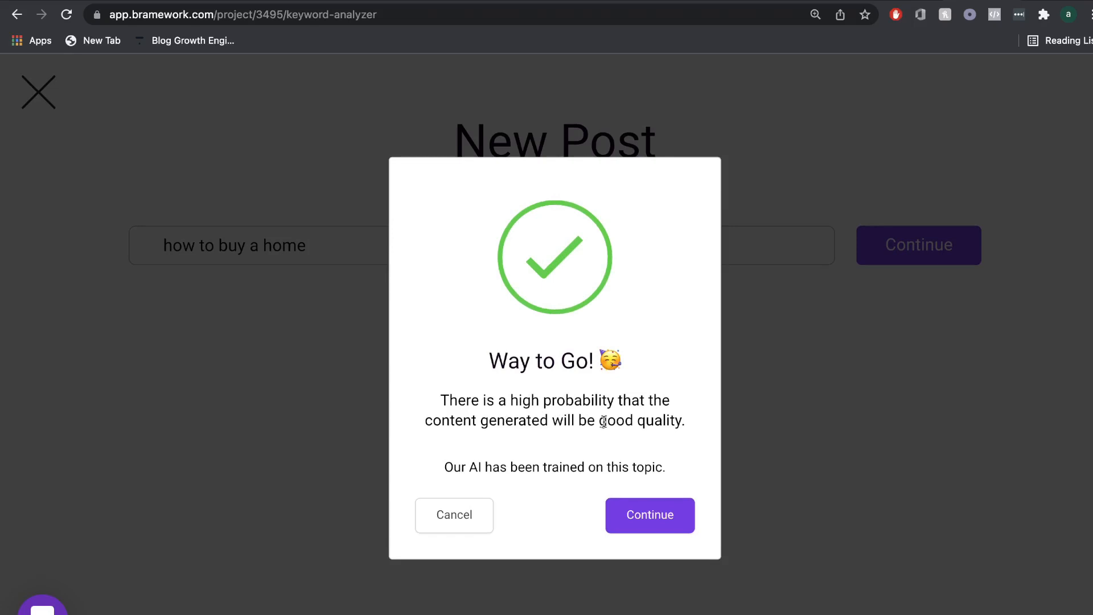
{"action": "left_click", "coordinate": [630, 512]}
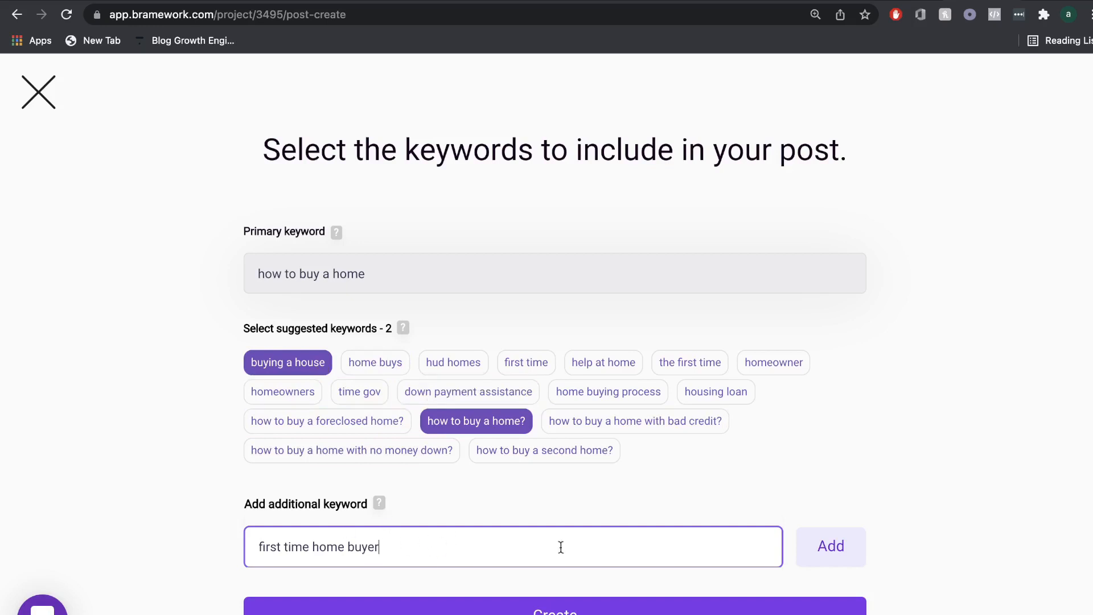
Step: Include the keywords "first time home buyer", "home buying process", "homeowner" and "how to buy a home with bad credit?", and create the post
{"action": "left_click", "coordinate": [837, 546]}
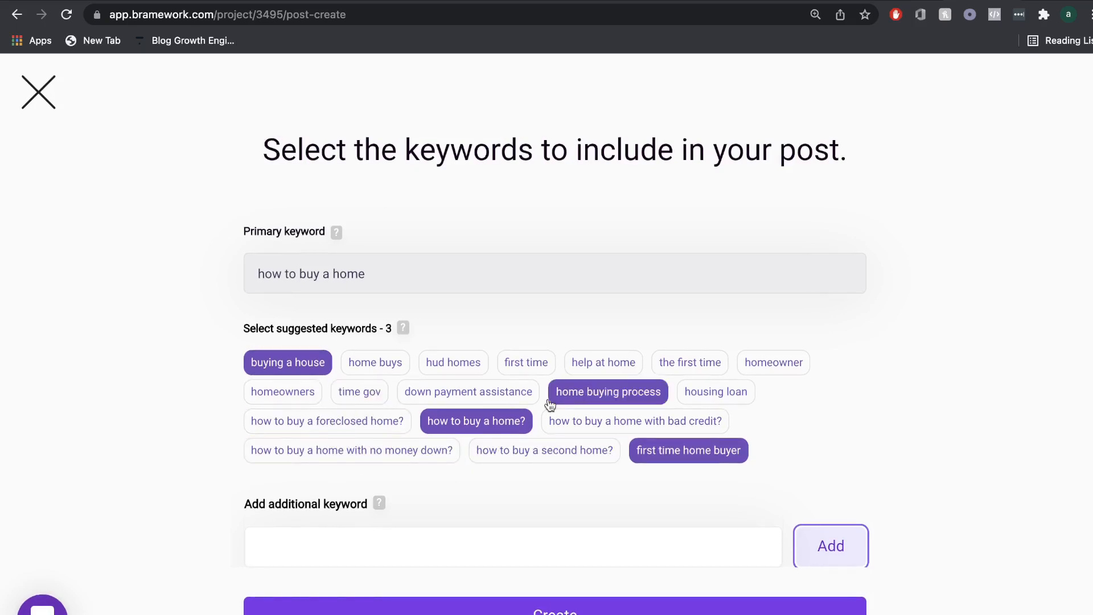
{"action": "left_click", "coordinate": [643, 391]}
{"action": "left_click", "coordinate": [774, 362]}
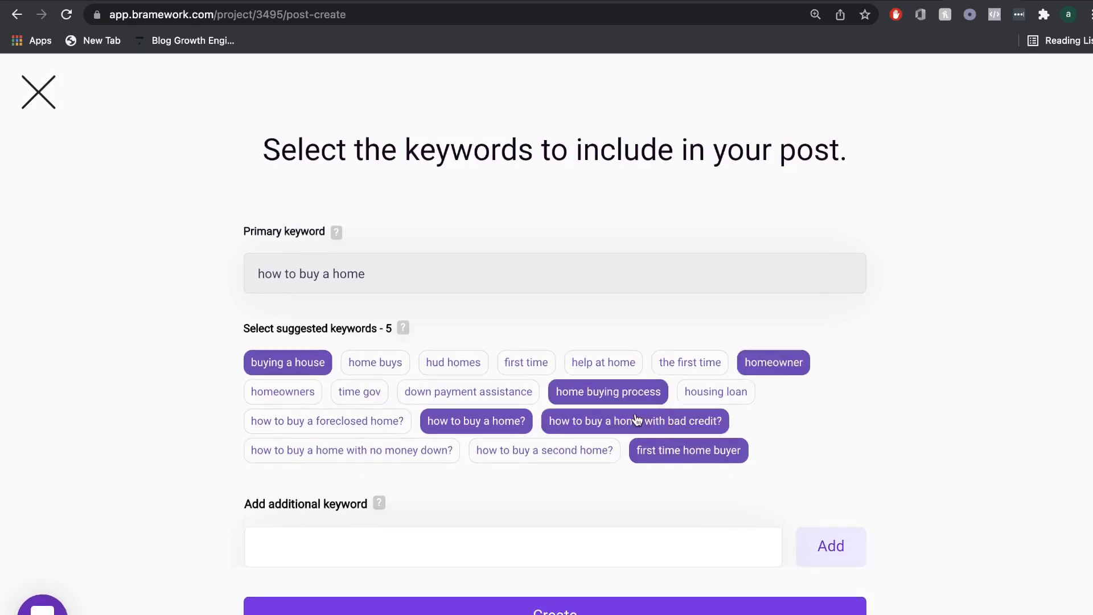
{"action": "left_click", "coordinate": [590, 611]}
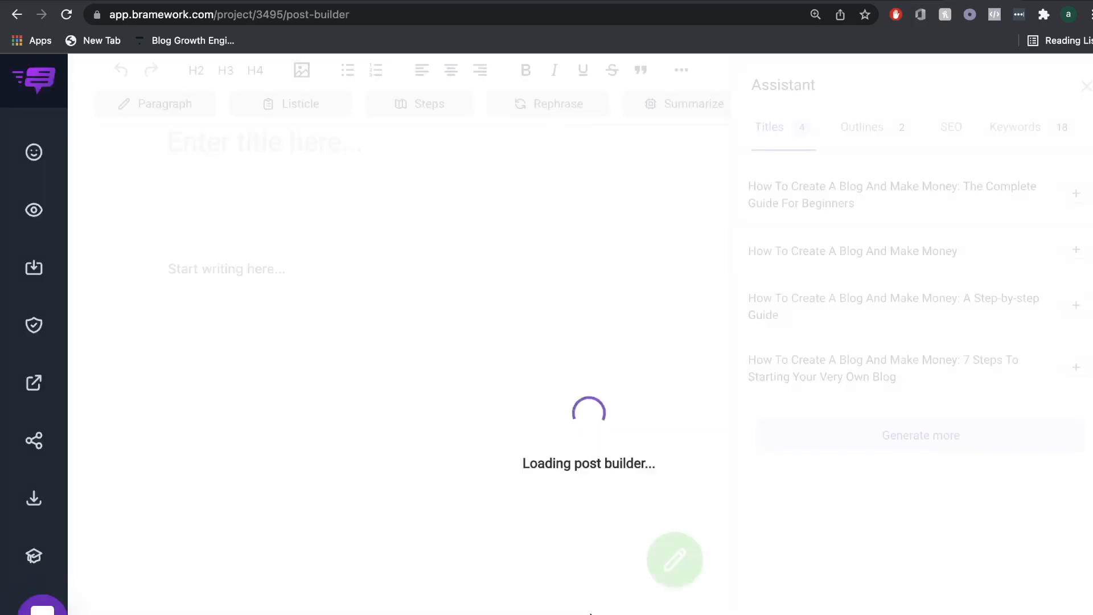
Step: Generate more title ideas and use "How To Buy A House: The Ultimate Guide For First-time Homebuyers" as the post title
{"action": "key", "text": "super+equal"}
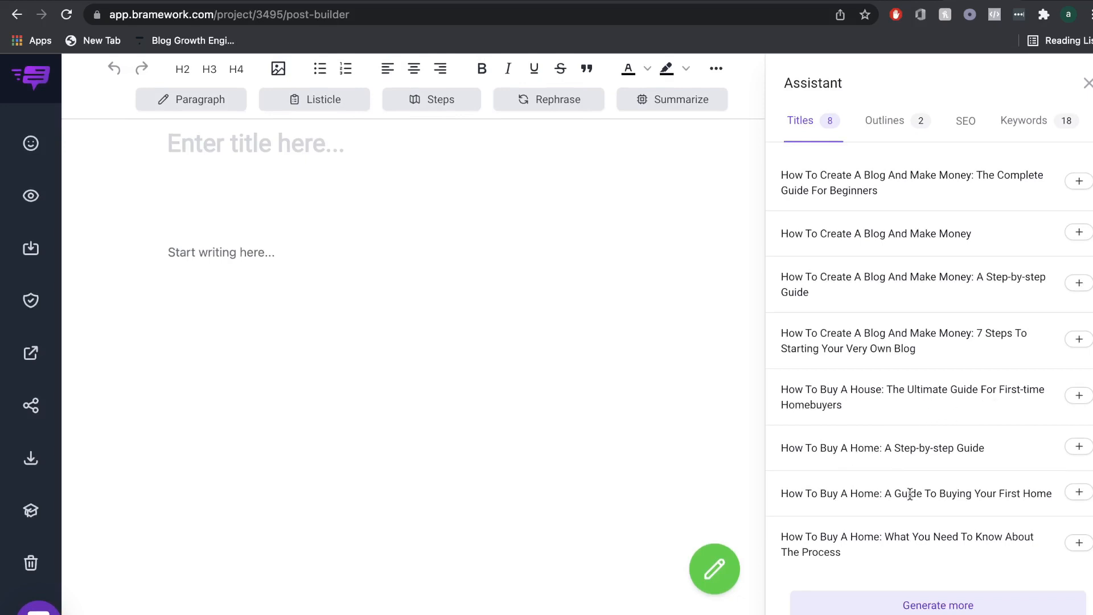
{"action": "scroll", "coordinate": [914, 523], "scroll_direction": "down", "scroll_amount": 1}
{"action": "left_click", "coordinate": [1077, 394]}
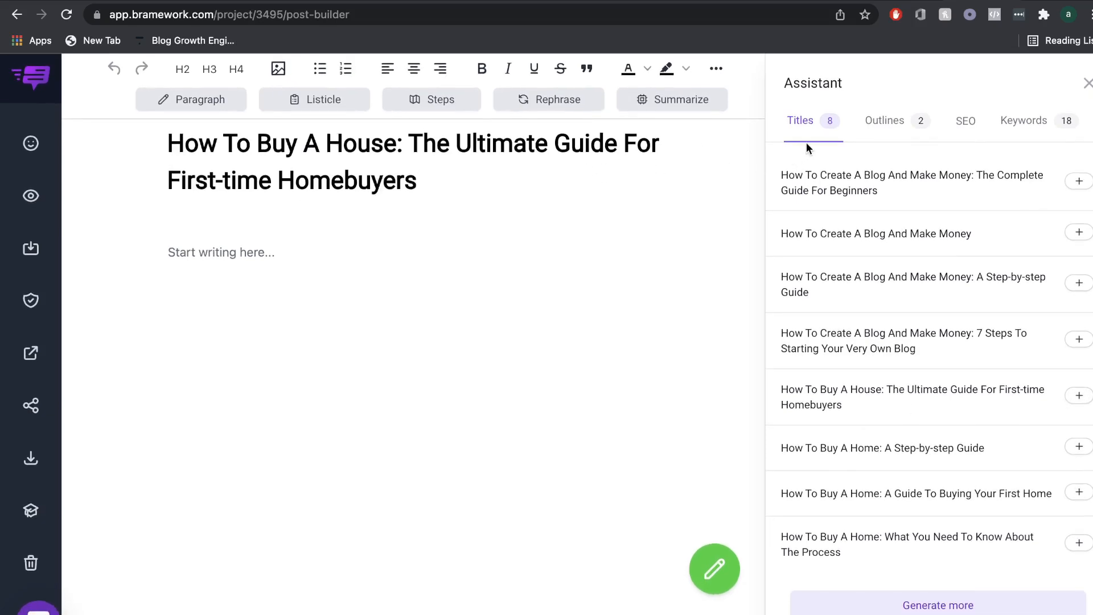
Step: Generate a home-buying outline and insert its introduction, five steps and conclusion into the post, then request more outlines
{"action": "left_click", "coordinate": [897, 123]}
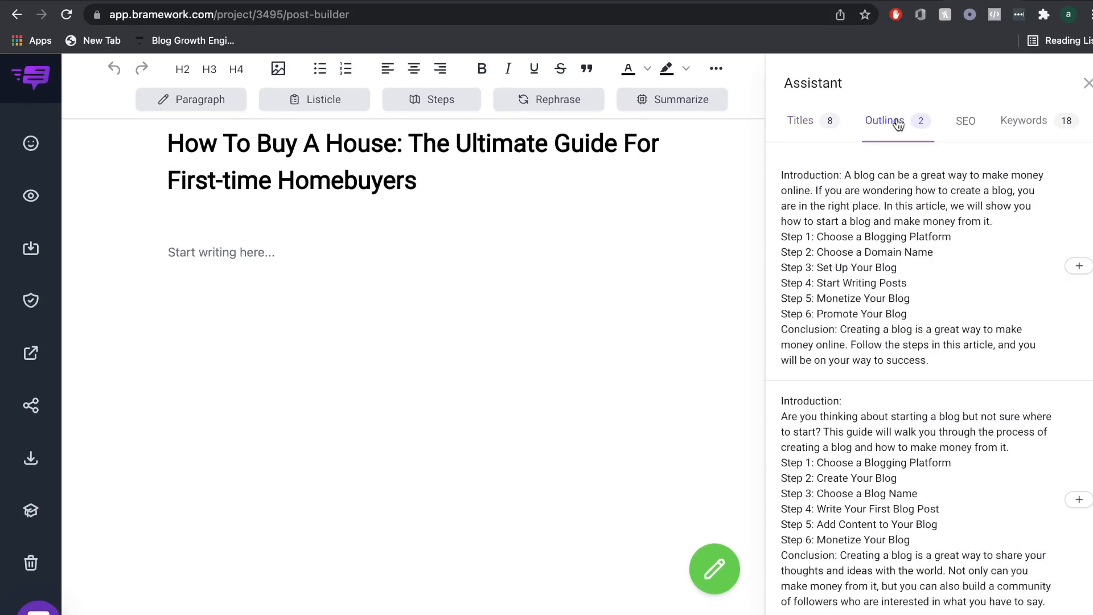
{"action": "scroll", "coordinate": [923, 385], "scroll_direction": "down", "scroll_amount": 1}
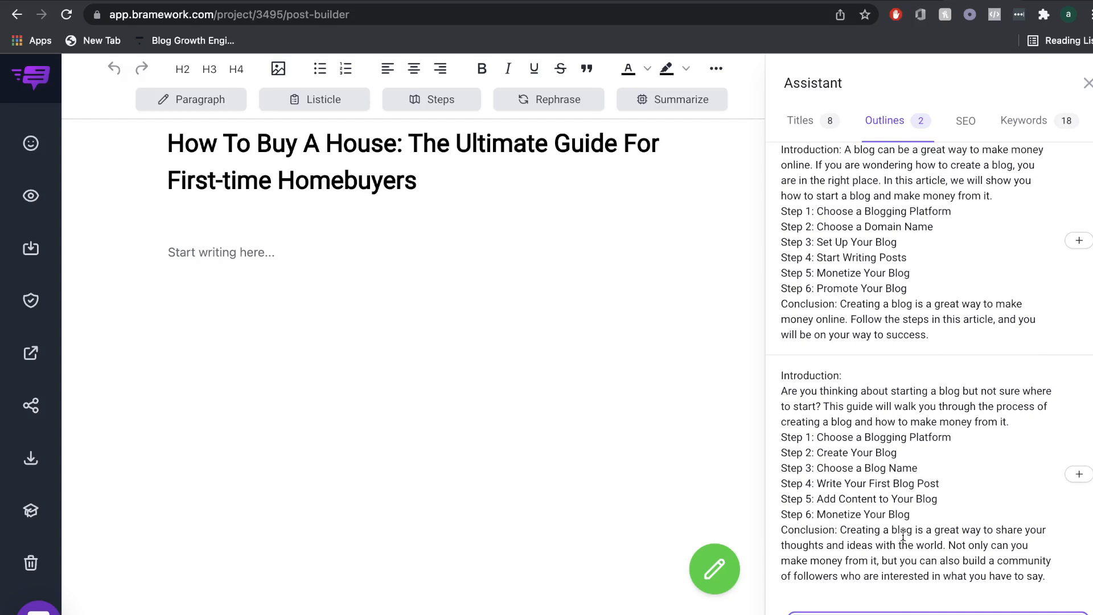
{"action": "scroll", "coordinate": [903, 535], "scroll_direction": "up", "scroll_amount": 1}
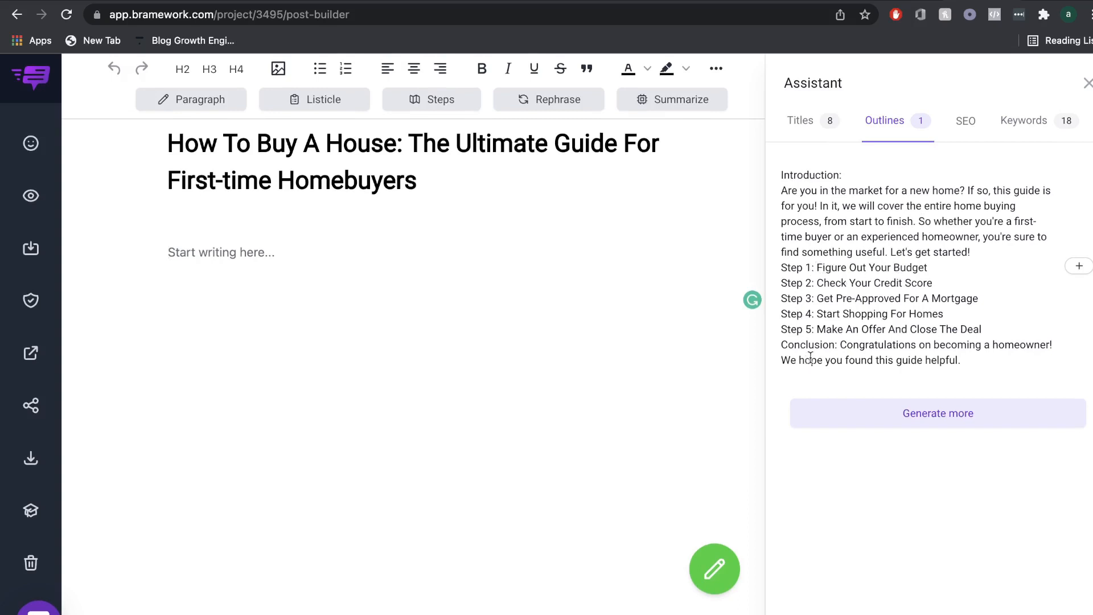
{"action": "left_click", "coordinate": [1079, 266]}
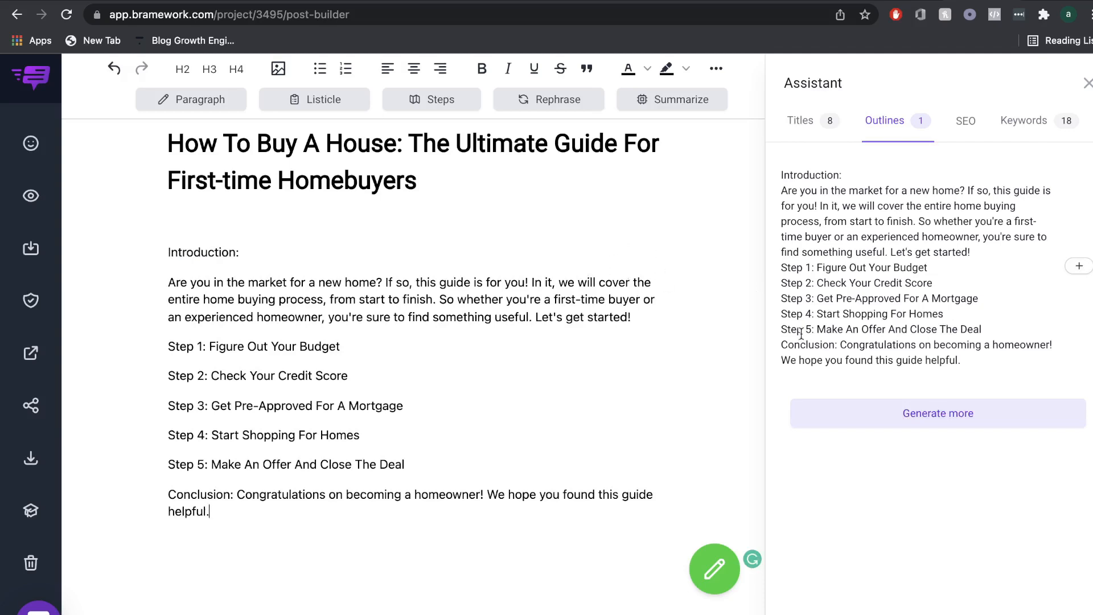
{"action": "left_click", "coordinate": [938, 411]}
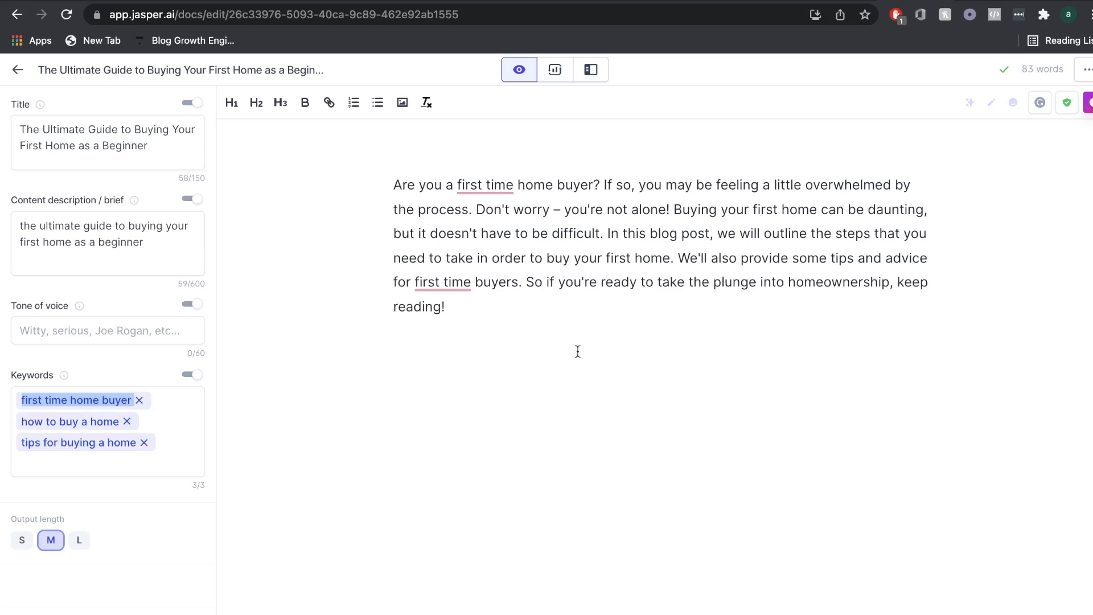
Step: Switch to Jasper's document and generate outlines with the Blog Post Outline template for "the ultimate guide to buying your first home as a beginner"
{"action": "left_click", "coordinate": [554, 334]}
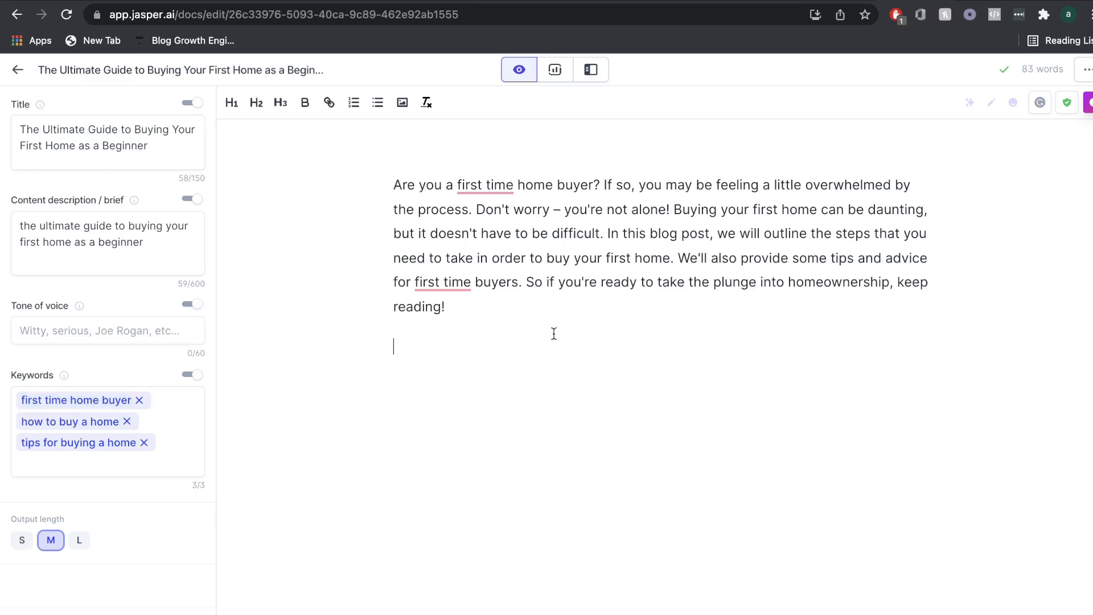
{"action": "left_click", "coordinate": [591, 71]}
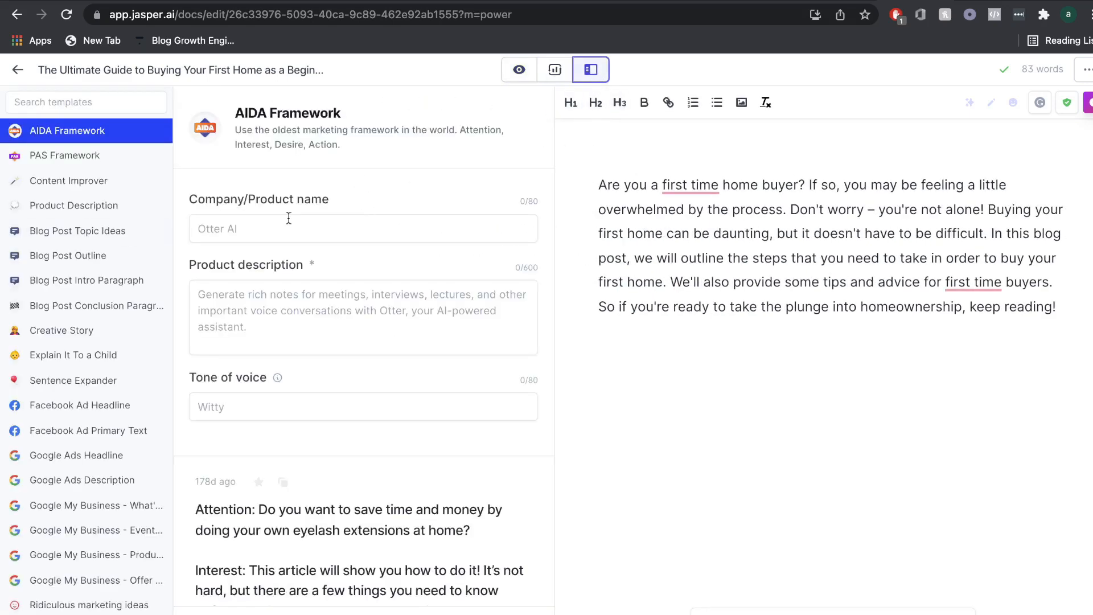
{"action": "left_click", "coordinate": [114, 260]}
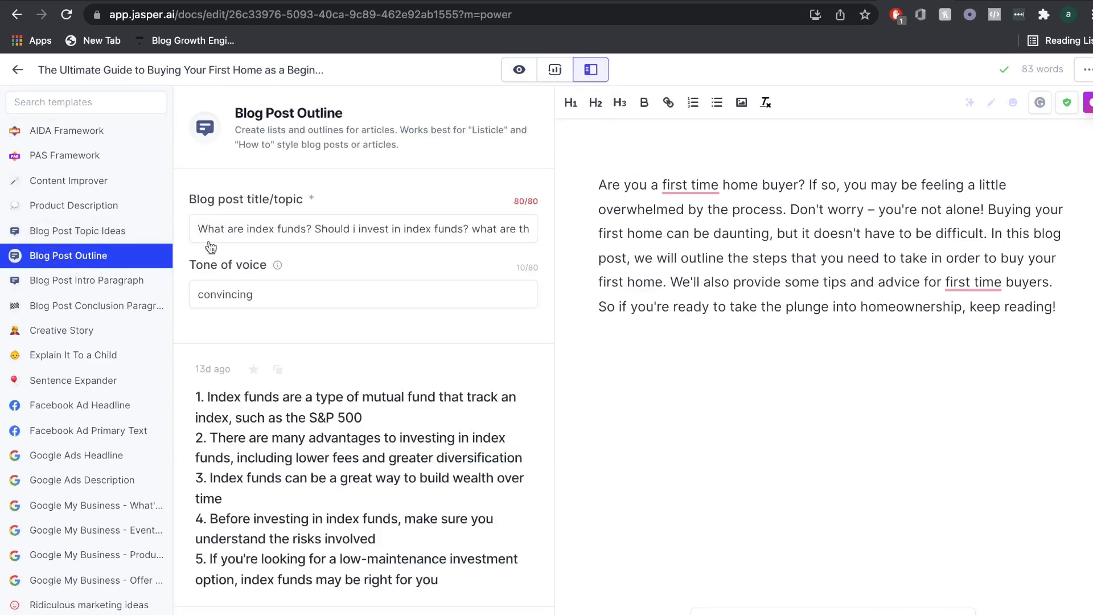
{"action": "triple_click", "coordinate": [290, 230]}
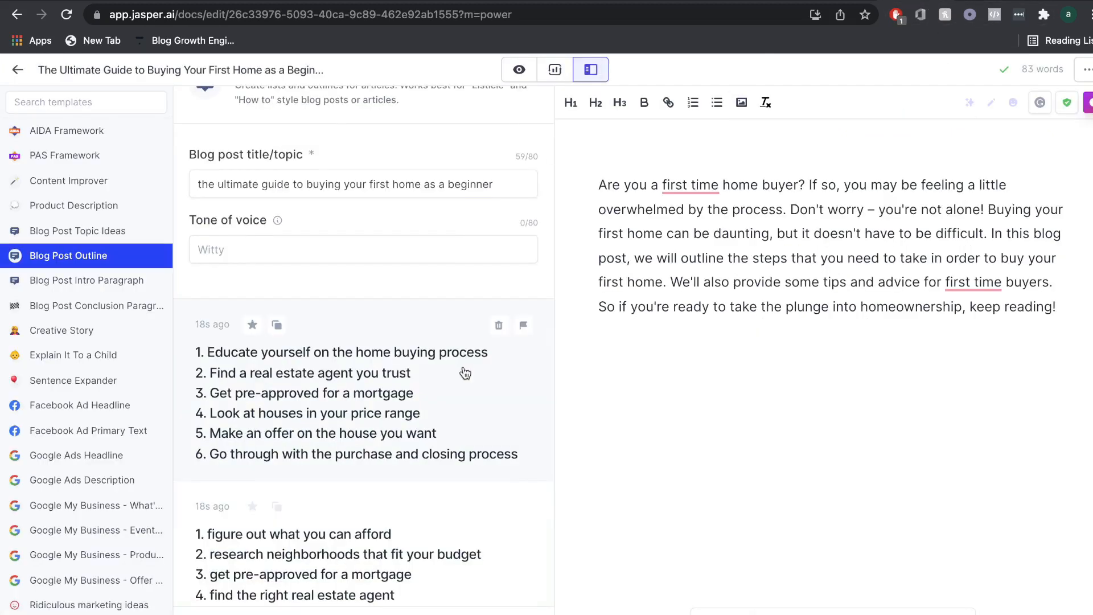
Step: Generate another batch of blog post outlines for the first-home guide and review the suggestions
{"action": "scroll", "coordinate": [428, 405], "scroll_direction": "down", "scroll_amount": 1}
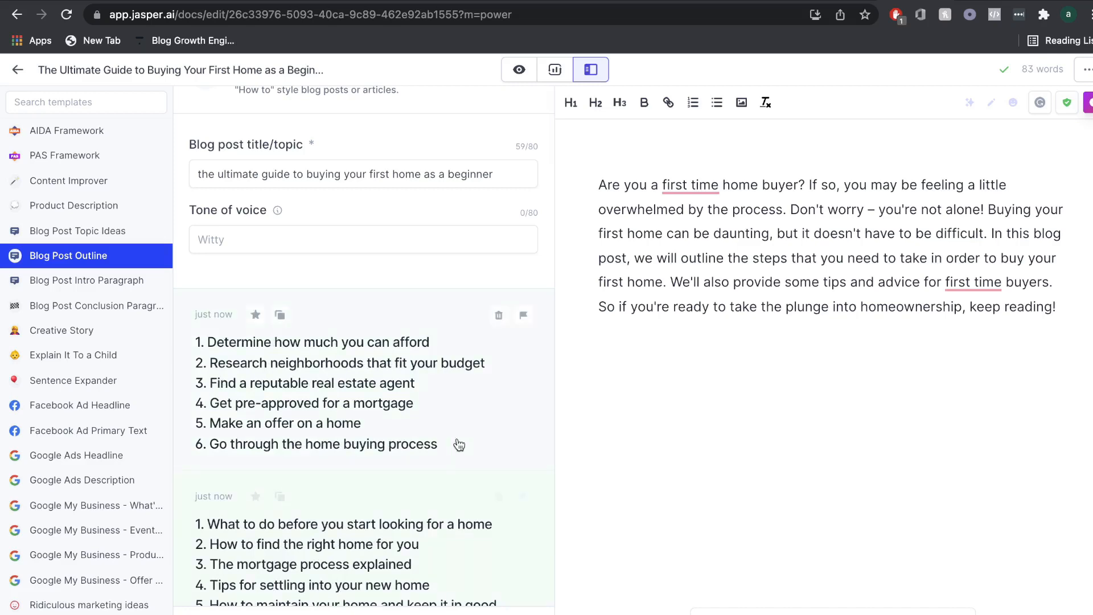
{"action": "scroll", "coordinate": [456, 445], "scroll_direction": "down", "scroll_amount": 5}
{"action": "scroll", "coordinate": [425, 459], "scroll_direction": "up", "scroll_amount": 3}
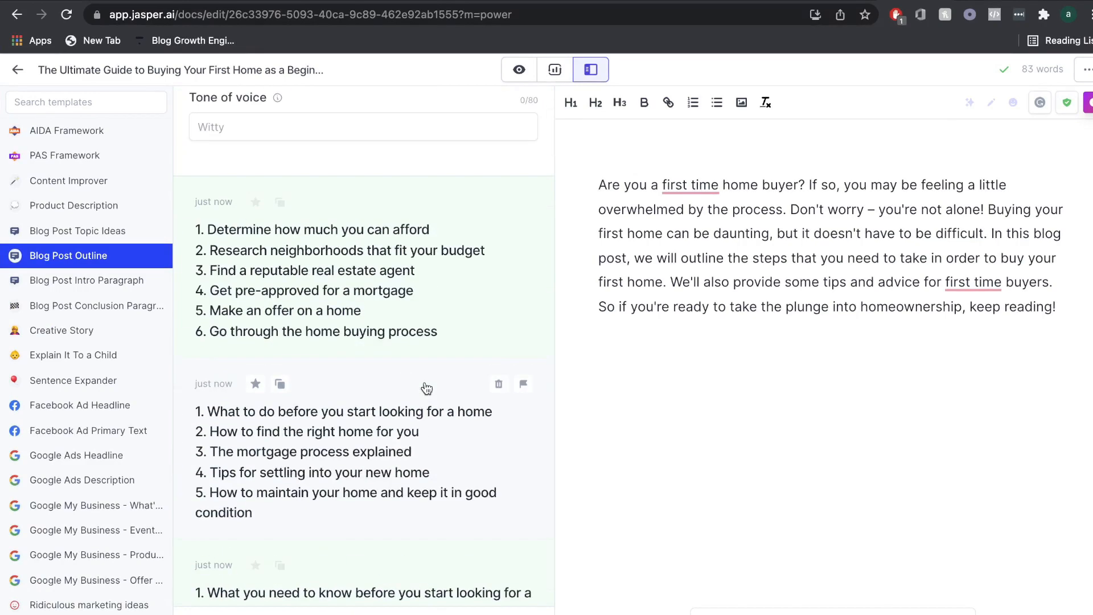
{"action": "scroll", "coordinate": [291, 259], "scroll_direction": "up", "scroll_amount": 1}
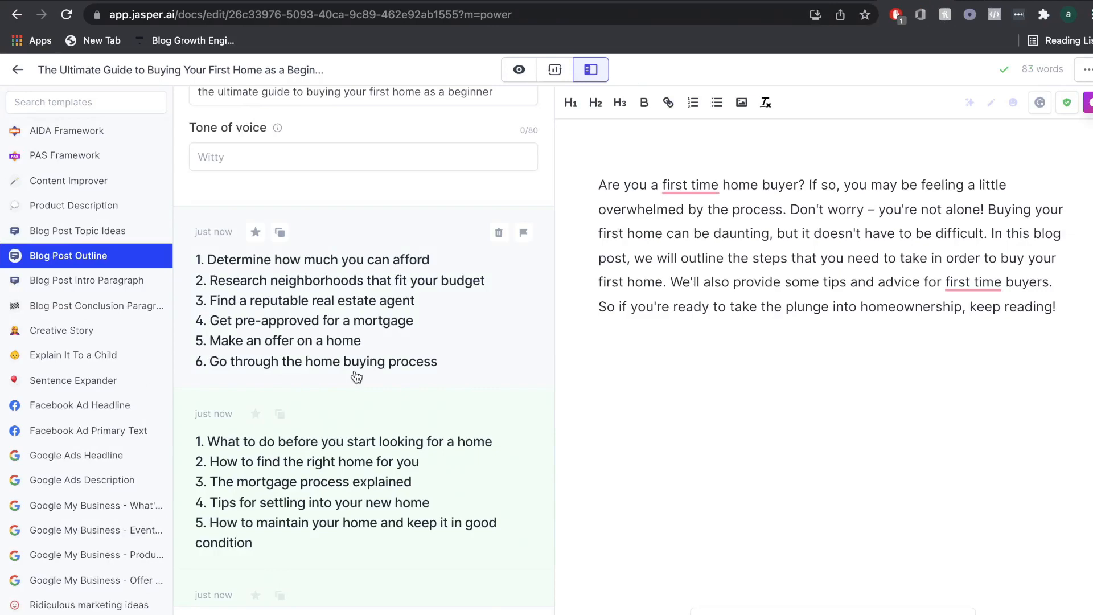
{"action": "scroll", "coordinate": [356, 377], "scroll_direction": "down", "scroll_amount": 10}
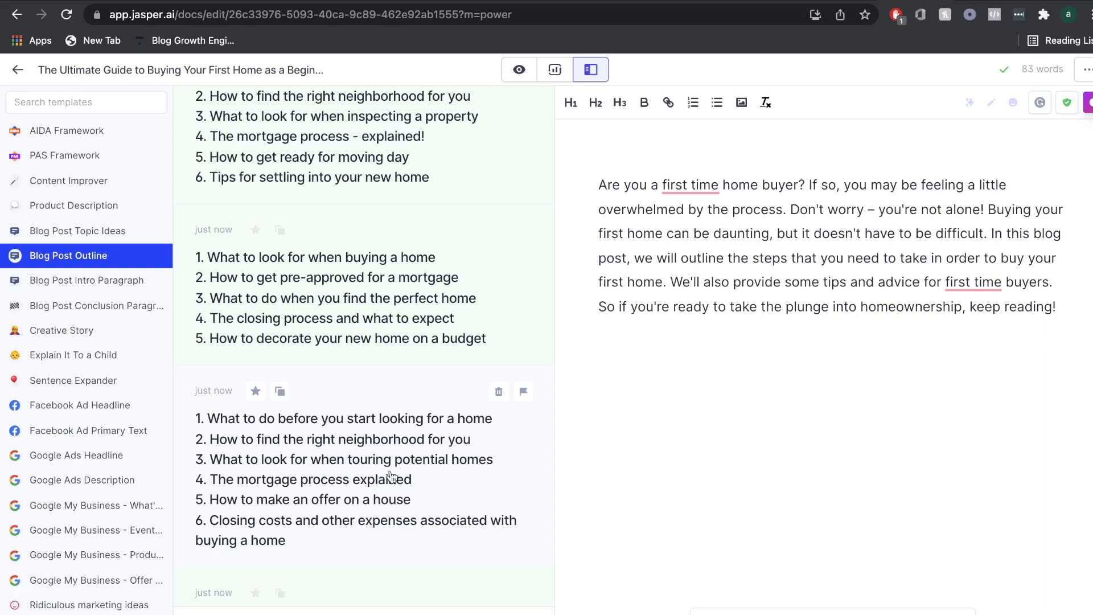
{"action": "scroll", "coordinate": [327, 501], "scroll_direction": "down", "scroll_amount": 1}
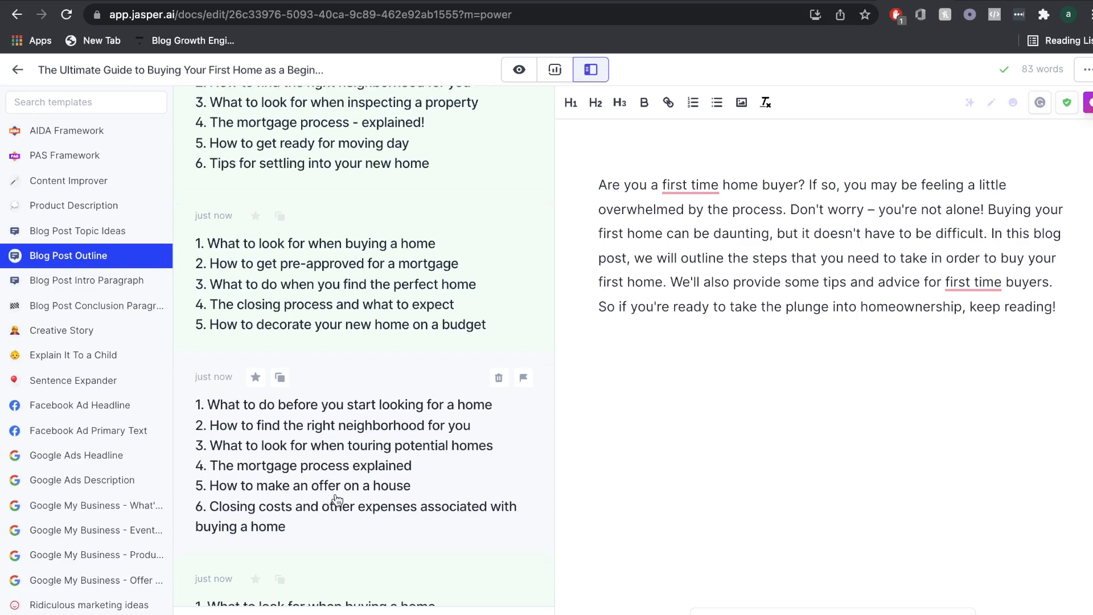
Step: Copy the six-point outline ending with "Tips for decorating your new home on a budget" and paste it below the document's introduction
{"action": "scroll", "coordinate": [336, 492], "scroll_direction": "down", "scroll_amount": 2}
{"action": "scroll", "coordinate": [336, 490], "scroll_direction": "down", "scroll_amount": 1}
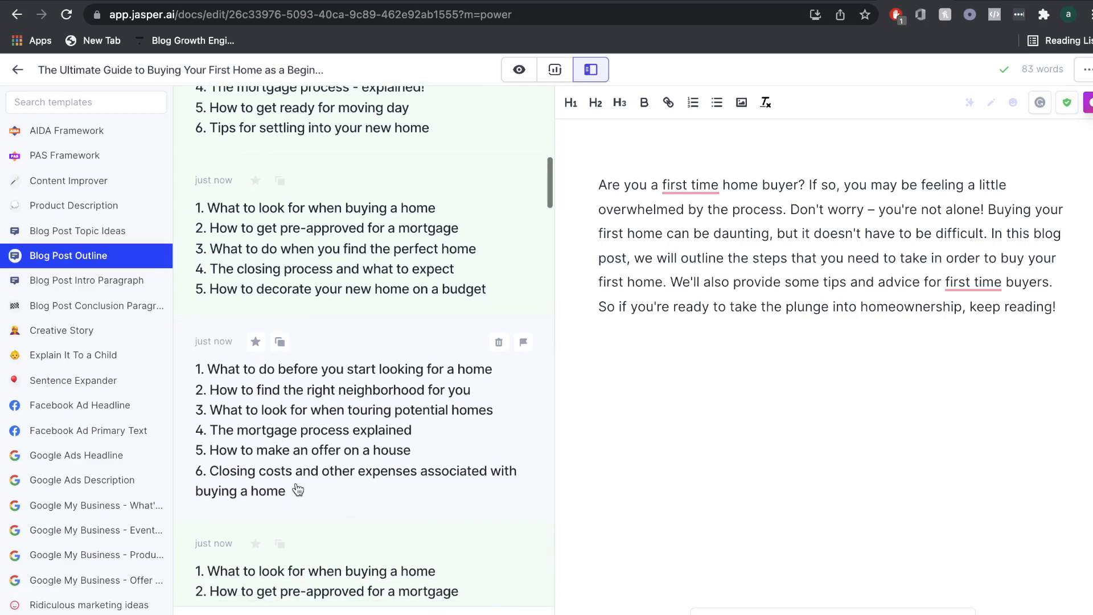
{"action": "scroll", "coordinate": [320, 489], "scroll_direction": "down", "scroll_amount": 8}
{"action": "left_click", "coordinate": [323, 488]}
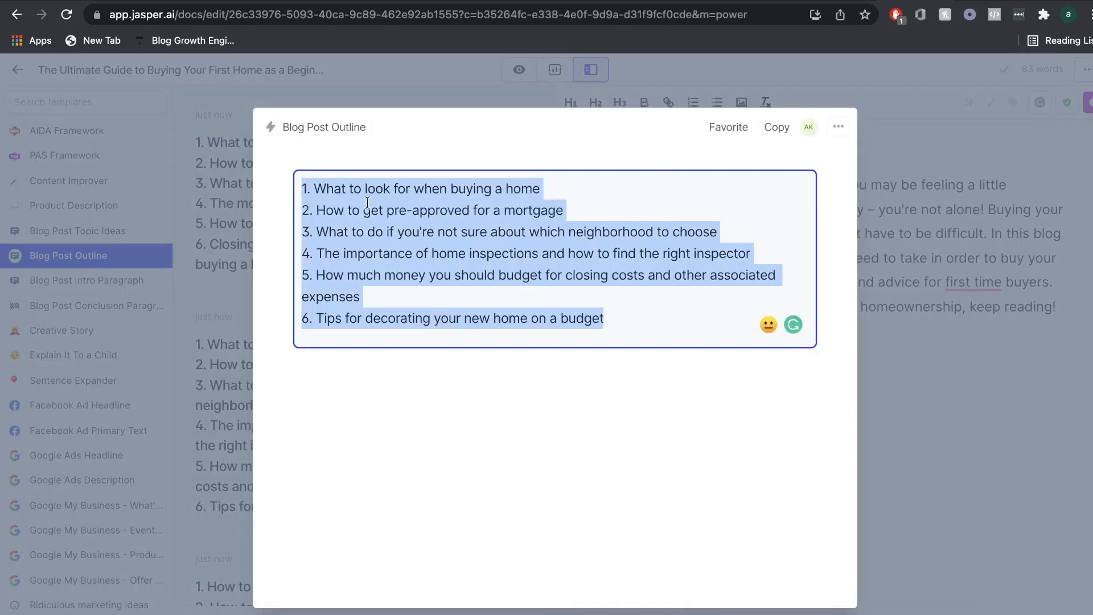
{"action": "left_click", "coordinate": [994, 361]}
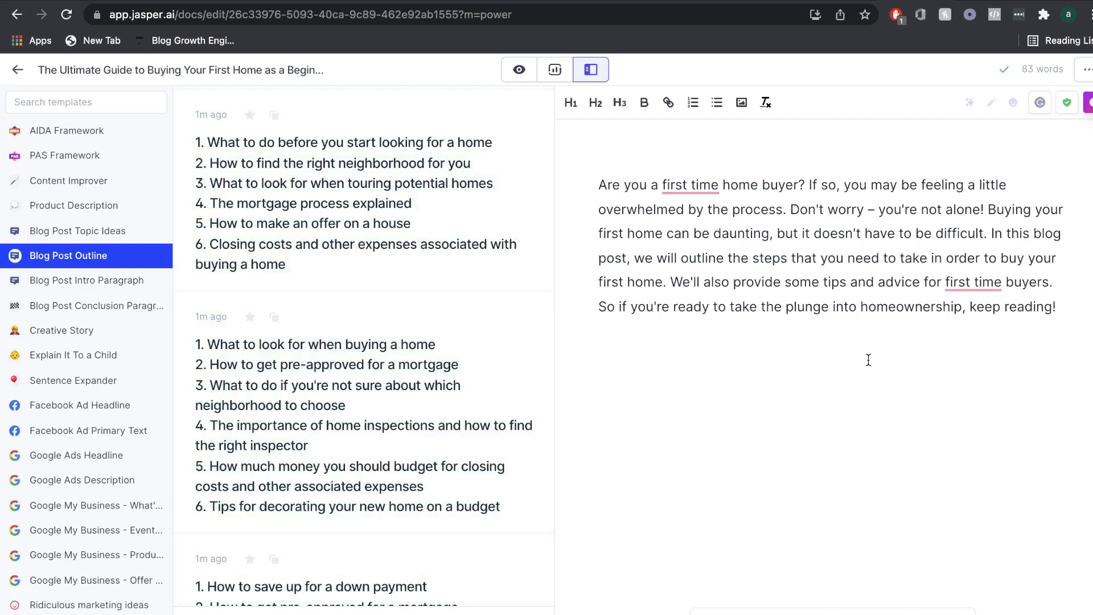
{"action": "type", "text": "1. What to look for when buying a home 2. How to get pre-approved for a mortgage 3. What to do if you're not sure about which neighborhood to choose 4. The importance of home inspections and how to find the right inspector 5. How much money you should budget for closing costs and other associated expenses 6. Tips for decorating your new home on a budget"}
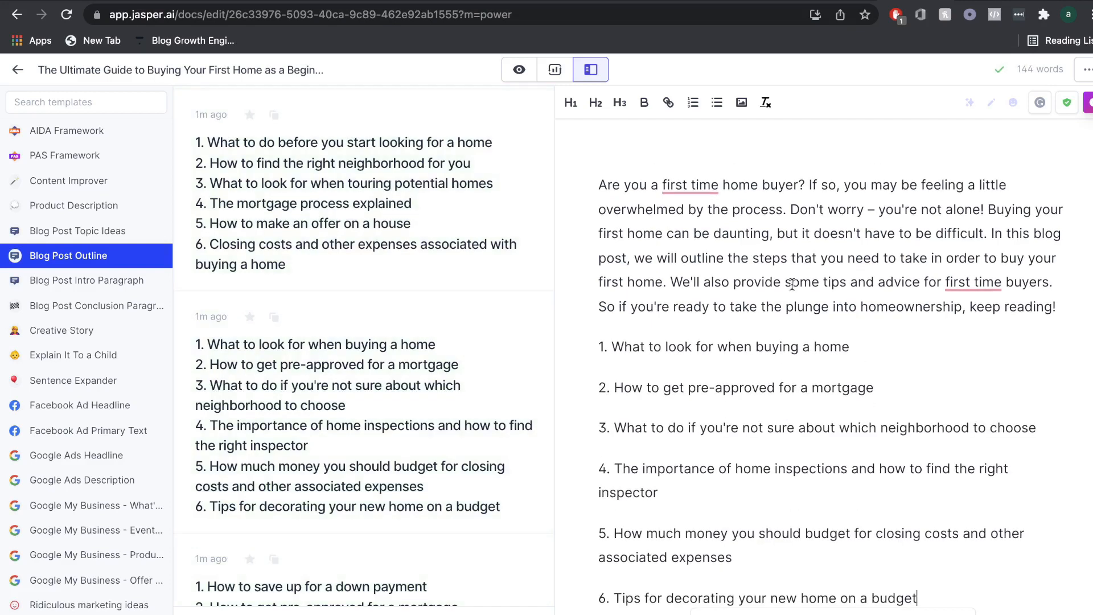
{"action": "scroll", "coordinate": [740, 342], "scroll_direction": "down", "scroll_amount": 2}
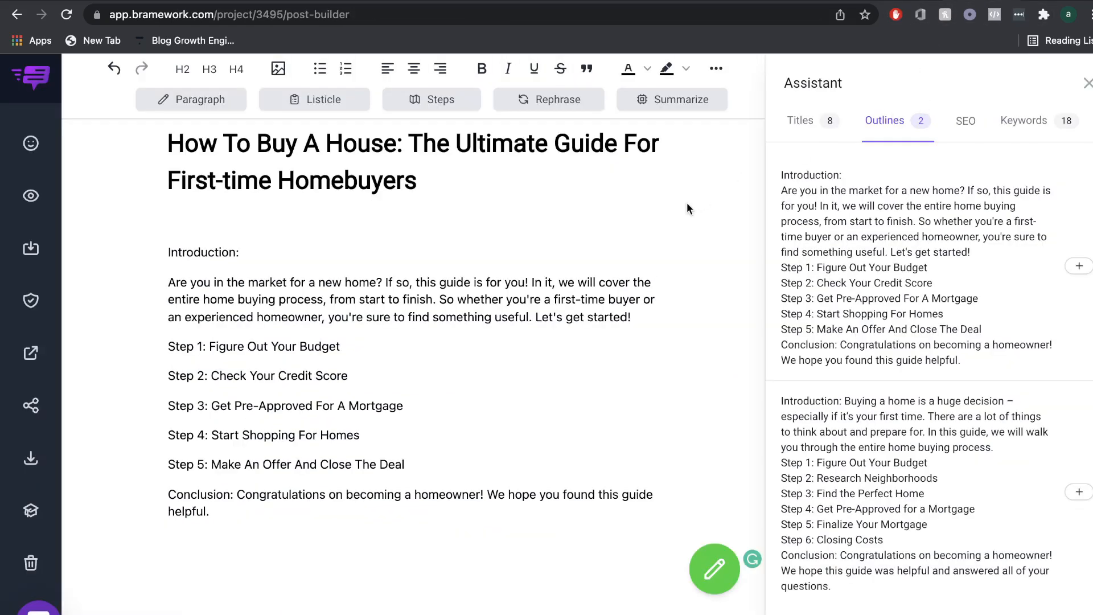
Step: Compare the Bramework post's introduction paragraph with the one in Jasper's document, enlarging the Bramework page for reading
{"action": "key", "text": "super+plus"}
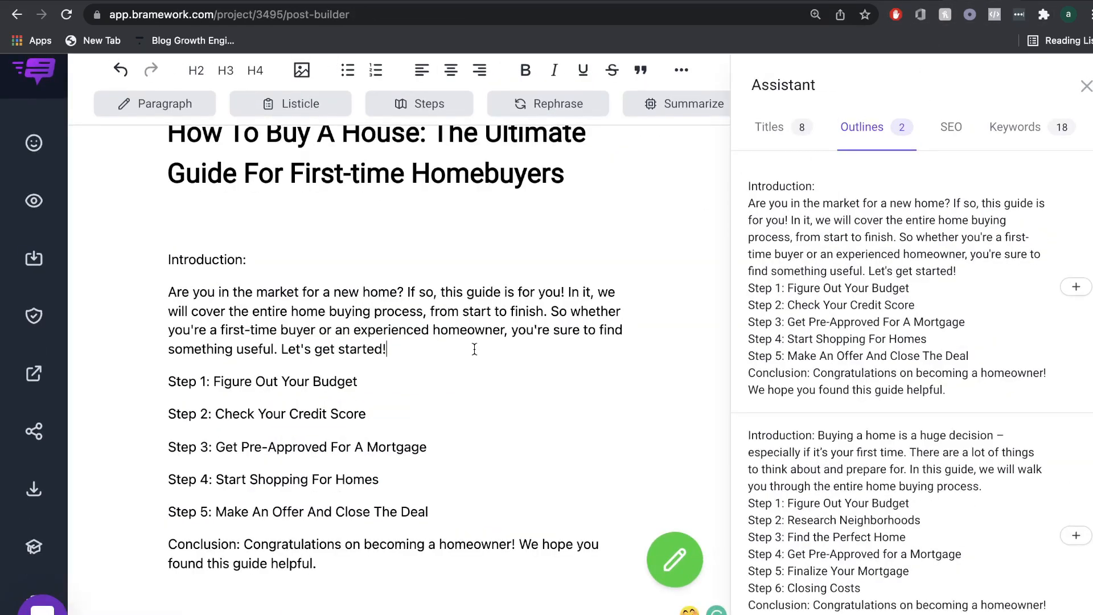
{"action": "triple_click", "coordinate": [312, 316]}
{"action": "left_click", "coordinate": [403, 354]}
{"action": "left_click", "coordinate": [918, 3]}
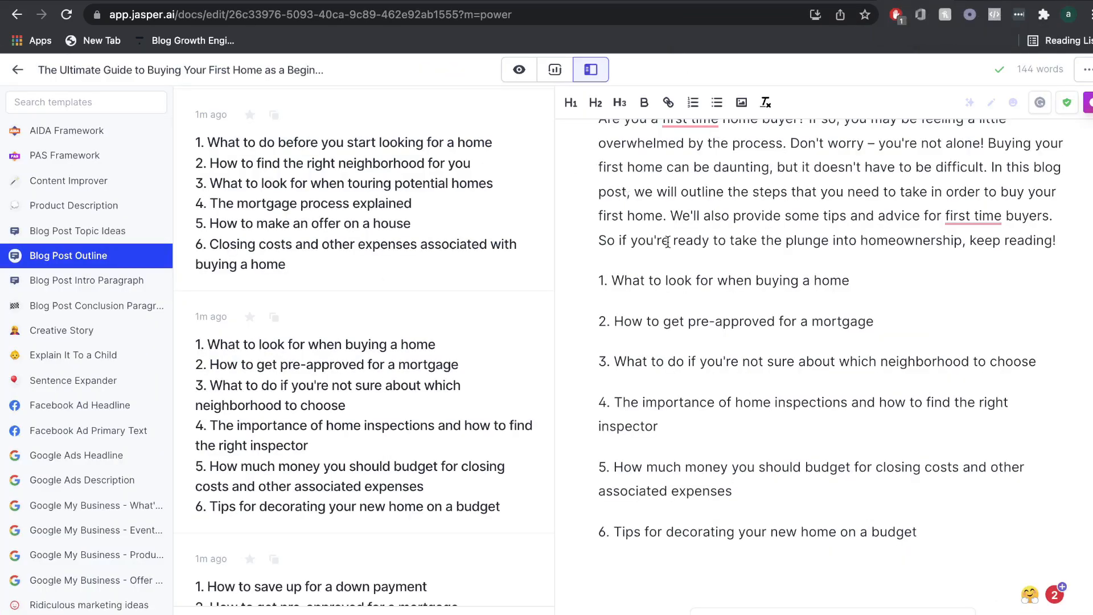
{"action": "scroll", "coordinate": [667, 242], "scroll_direction": "up", "scroll_amount": 1}
{"action": "triple_click", "coordinate": [706, 221]}
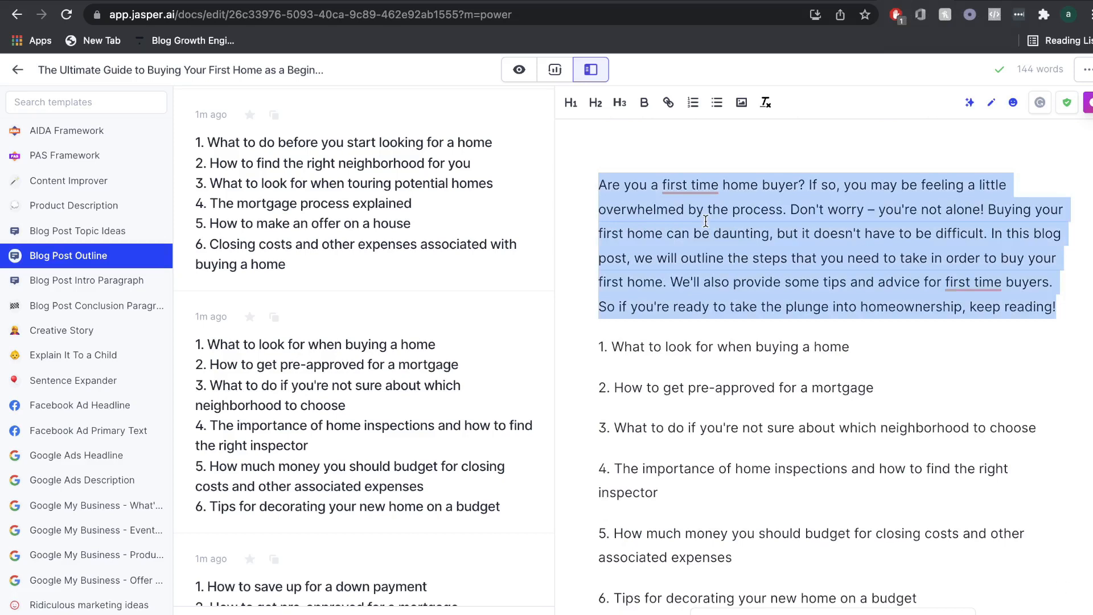
{"action": "left_click", "coordinate": [860, 2]}
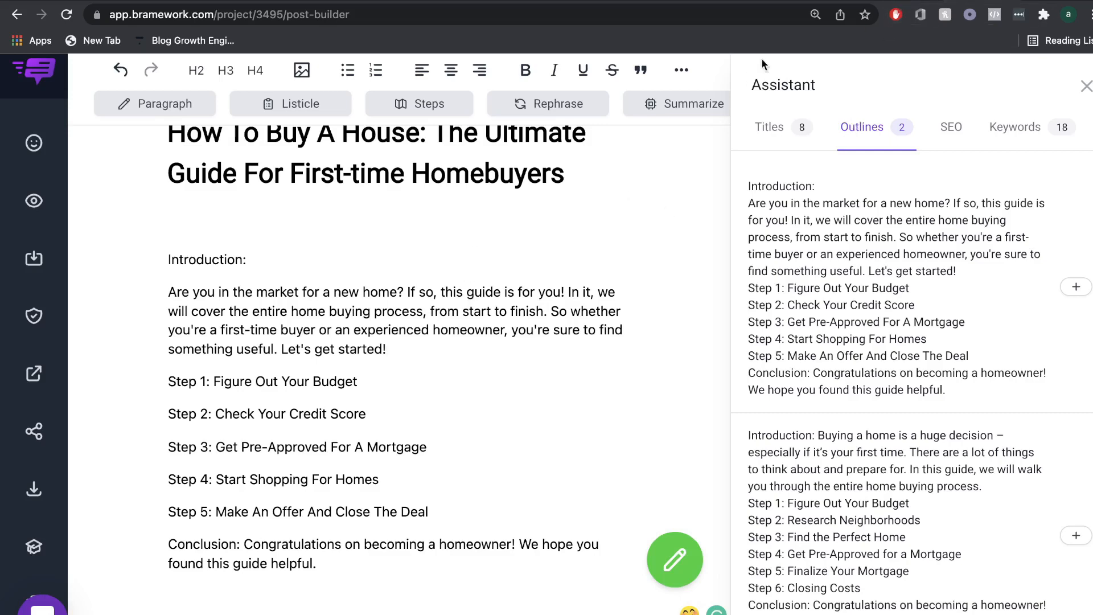
{"action": "left_click", "coordinate": [906, 2]}
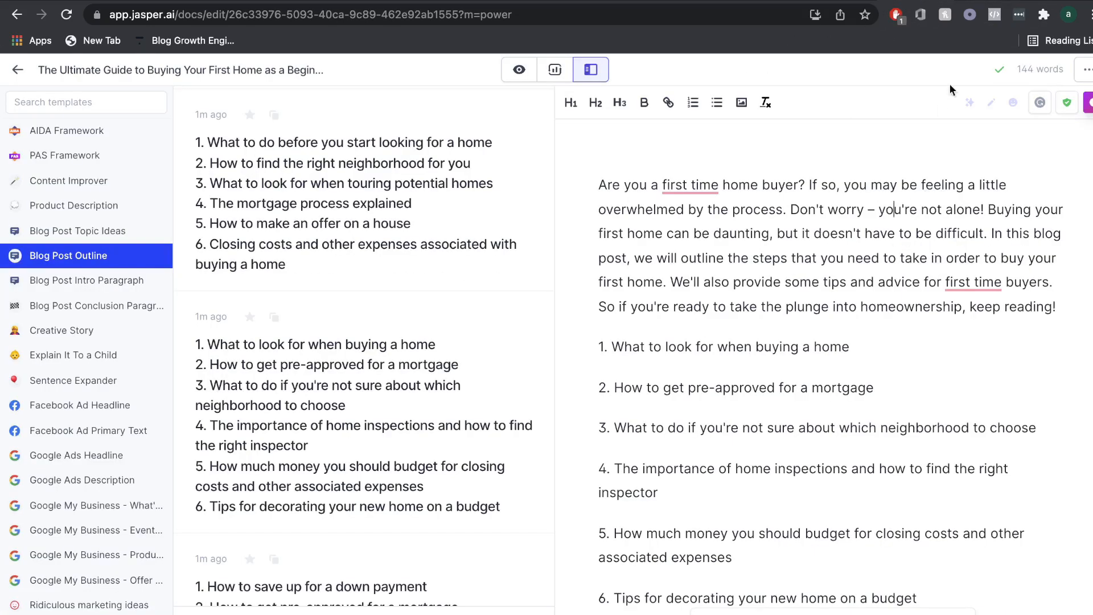
{"action": "left_click", "coordinate": [970, 2]}
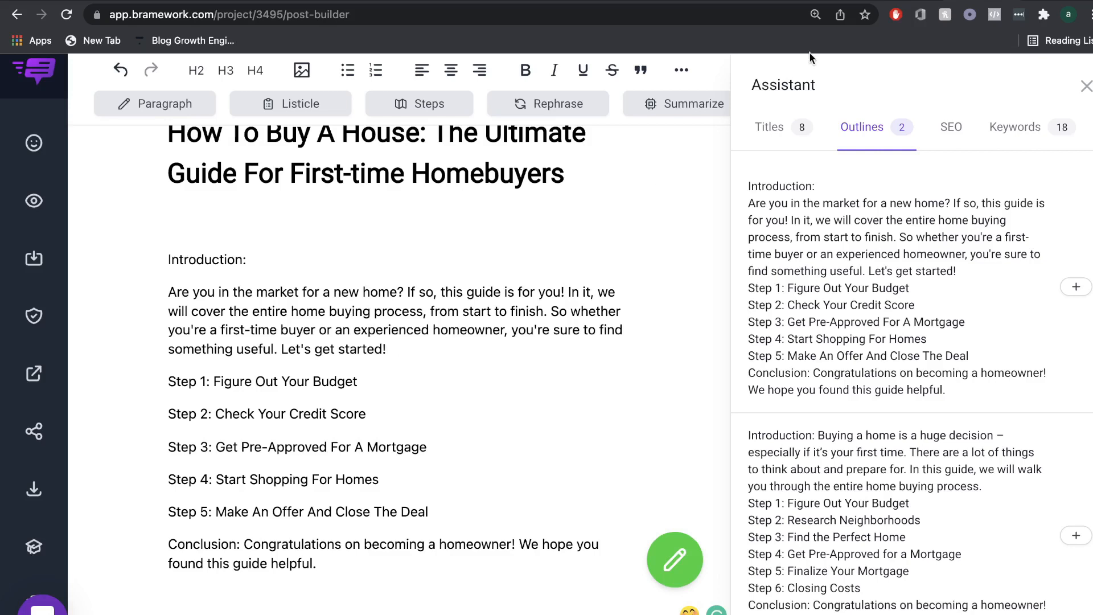
Step: Compare Bramework's five-step outline with the six numbered outline points in Jasper's document
{"action": "left_click", "coordinate": [463, 434]}
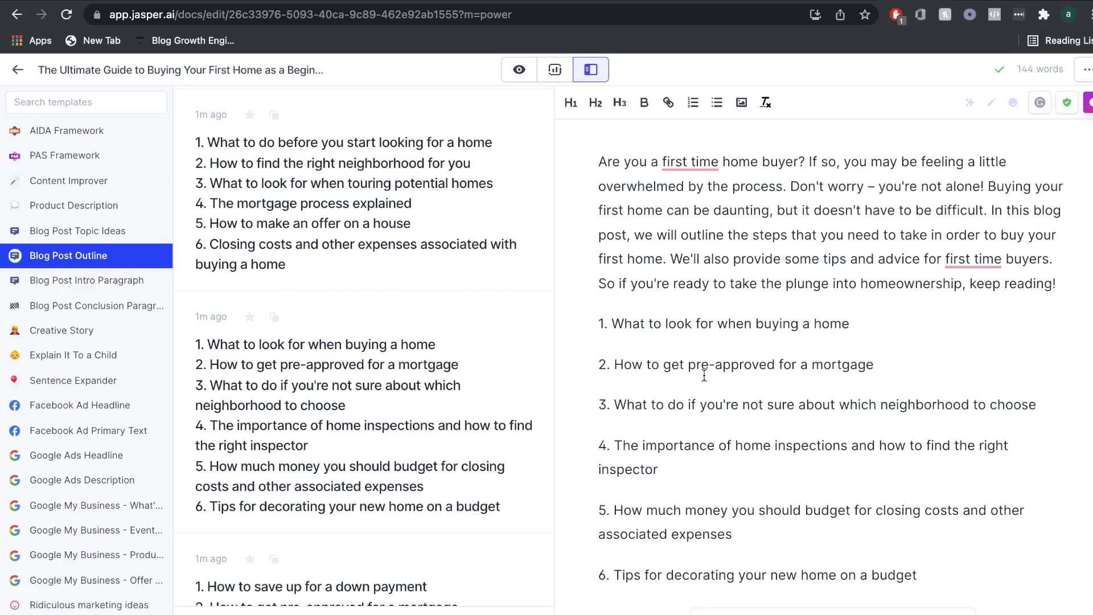
{"action": "scroll", "coordinate": [705, 375], "scroll_direction": "down", "scroll_amount": 1}
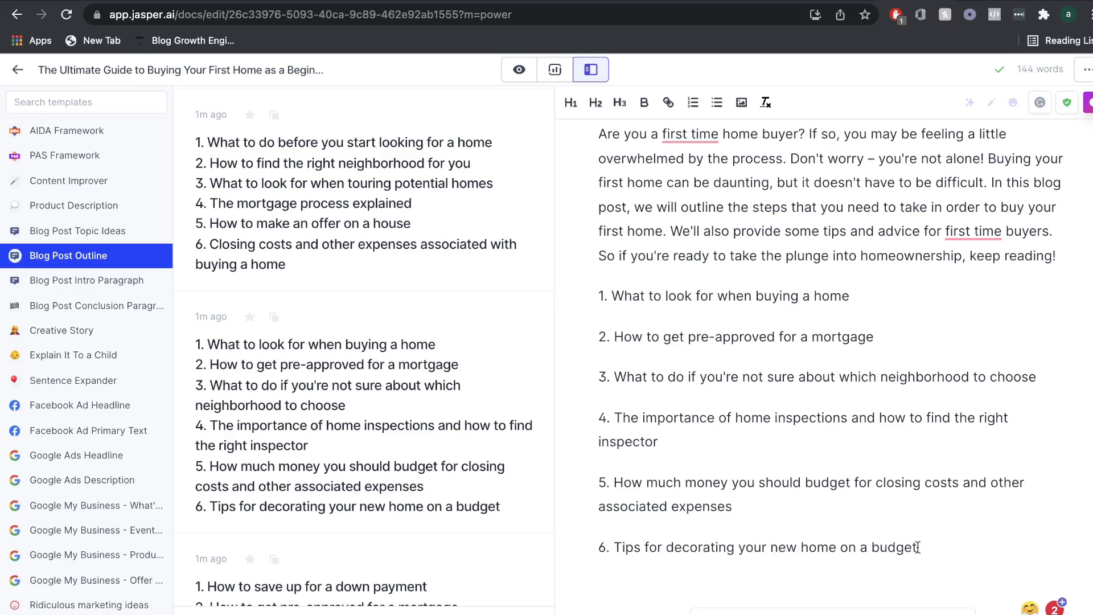
{"action": "scroll", "coordinate": [608, 268], "scroll_direction": "down", "scroll_amount": 1}
{"action": "left_click_drag", "start_coordinate": [608, 268], "coordinate": [853, 524]}
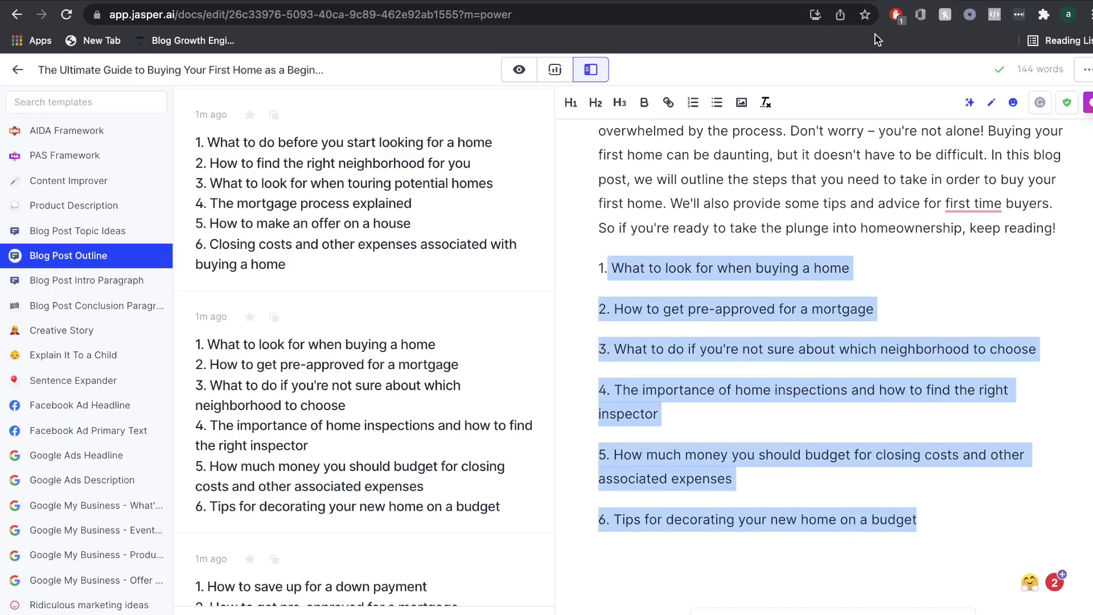
{"action": "left_click", "coordinate": [897, 1]}
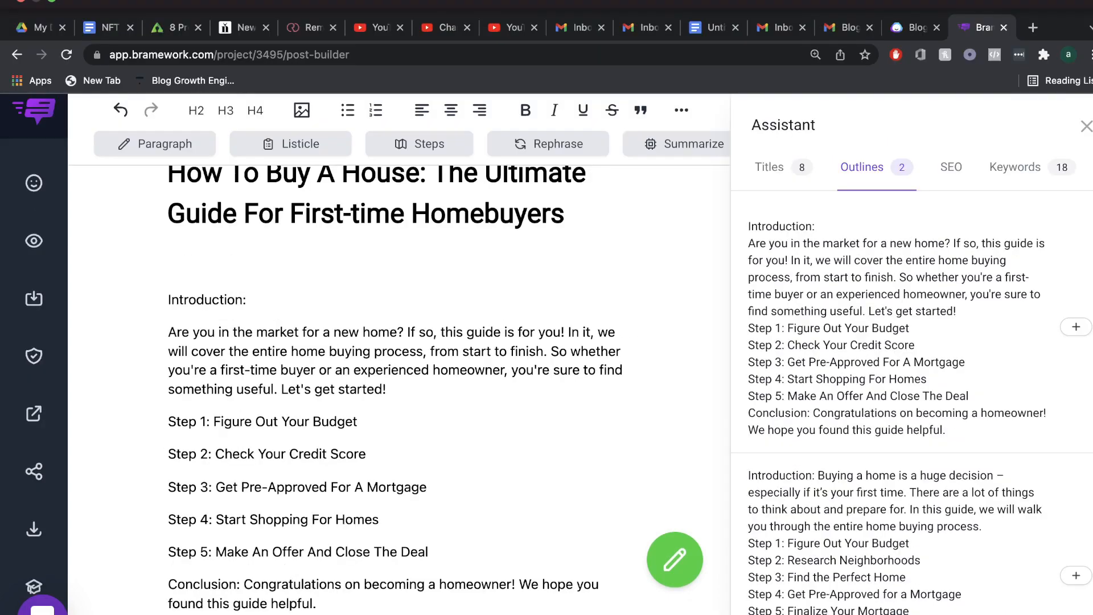
{"action": "left_click", "coordinate": [902, 26]}
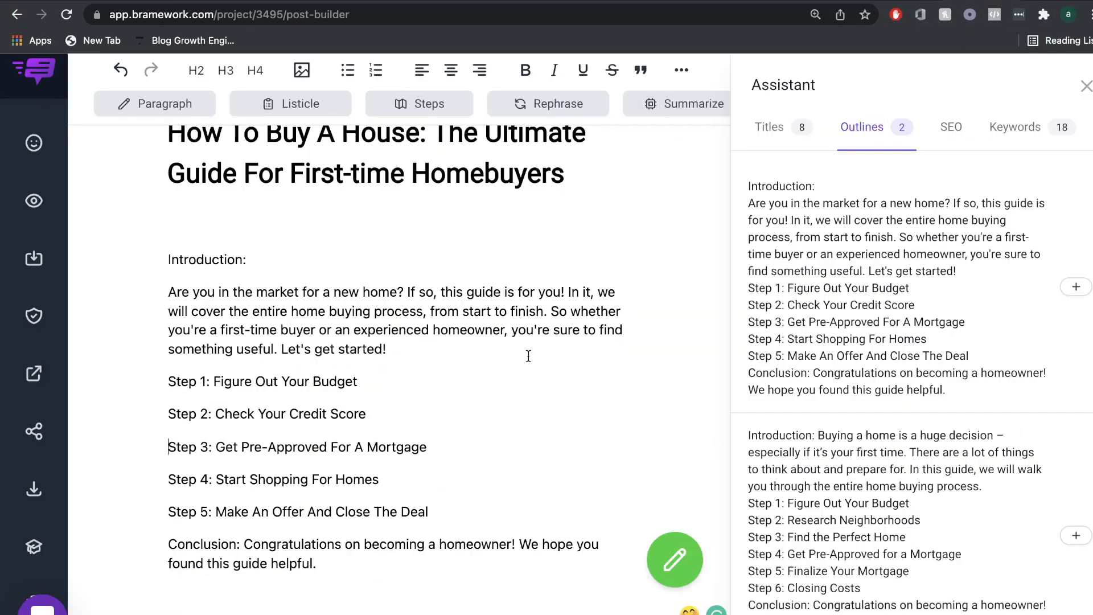
Step: In the Bramework post, add an empty line below "Step 1: Figure Out Your Budget" and generate a paragraph from that heading
{"action": "left_click", "coordinate": [393, 382]}
{"action": "key", "text": "Return"}
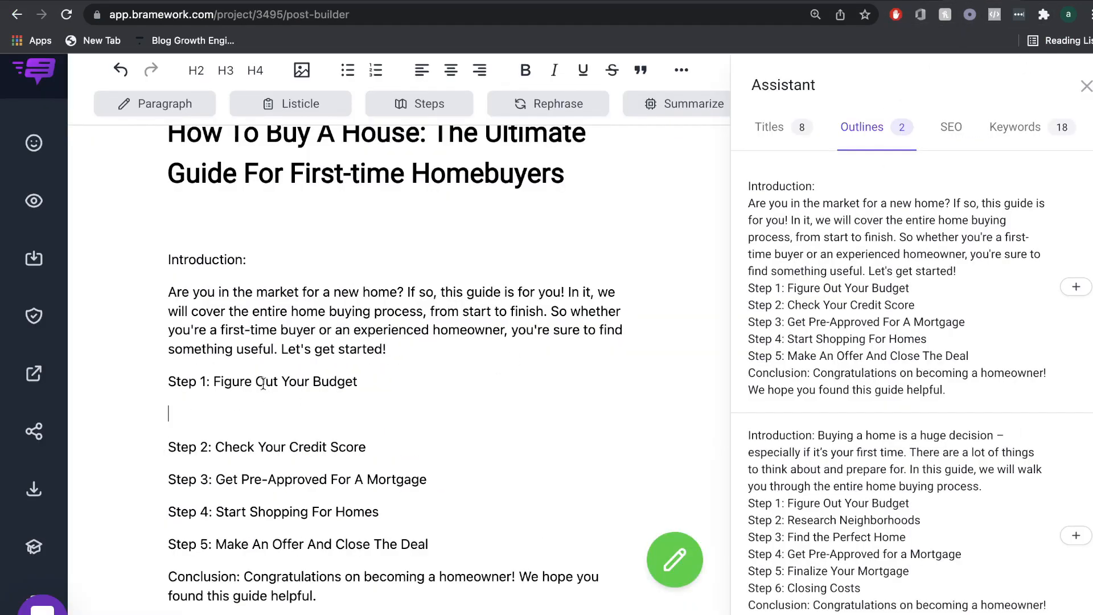
{"action": "triple_click", "coordinate": [255, 381]}
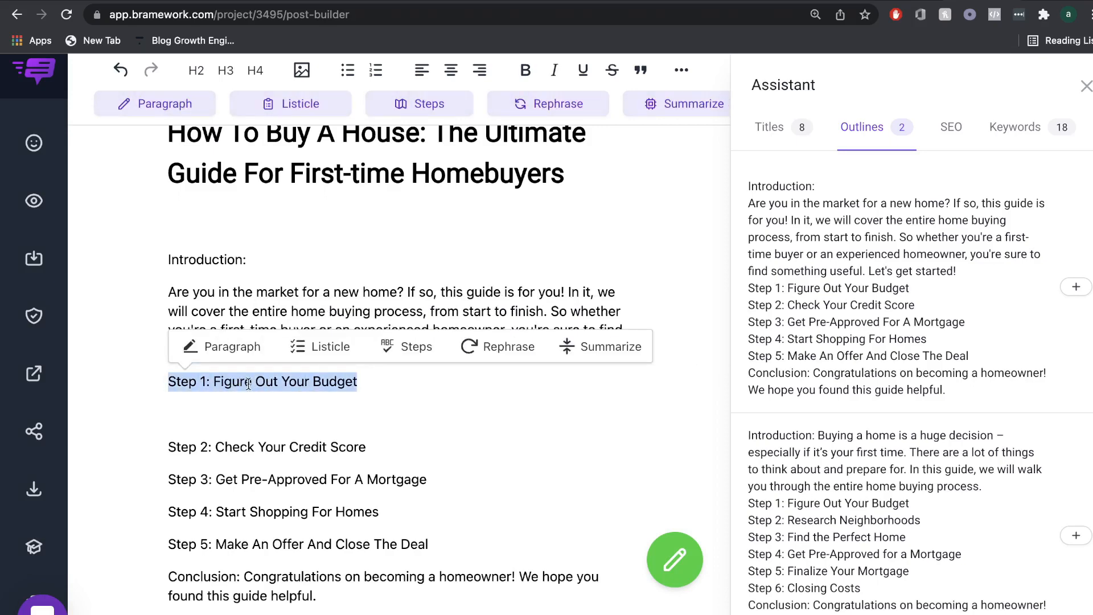
{"action": "left_click", "coordinate": [238, 352]}
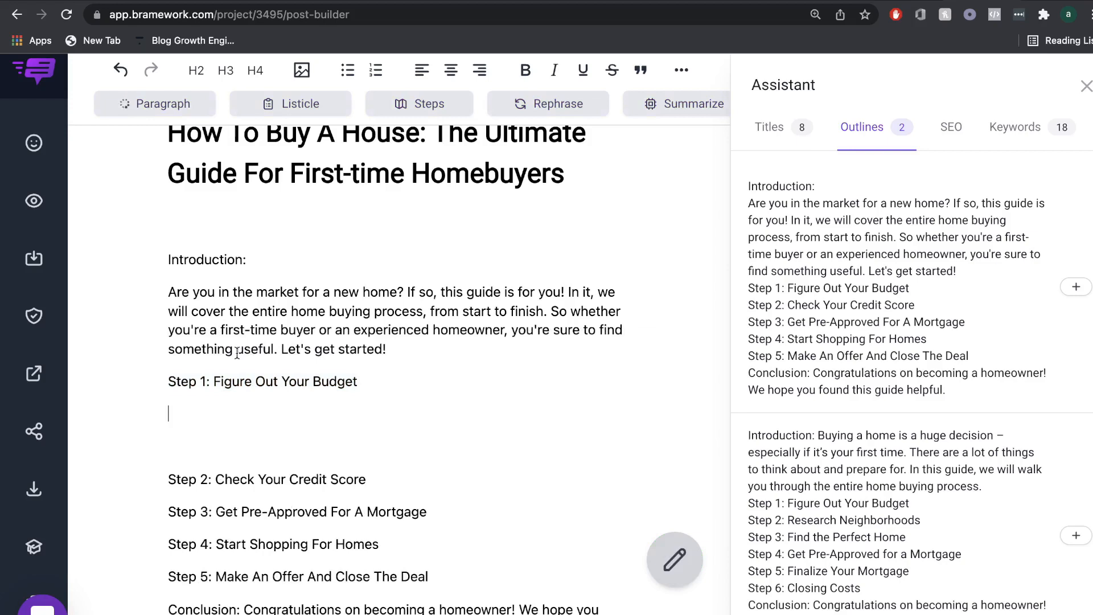
{"action": "scroll", "coordinate": [285, 416], "scroll_direction": "down", "scroll_amount": 2}
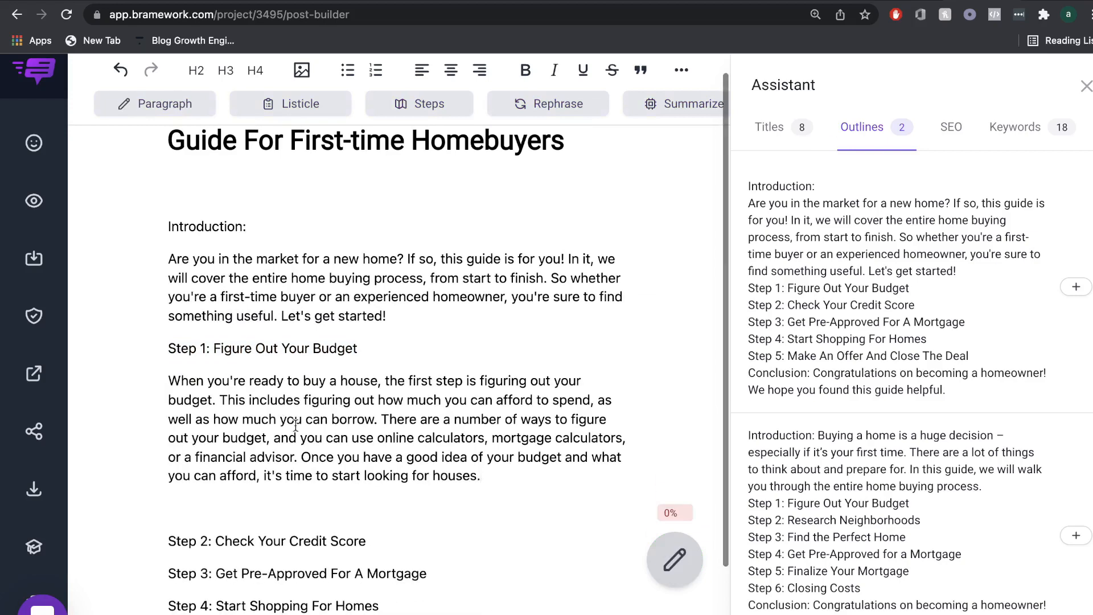
{"action": "scroll", "coordinate": [295, 426], "scroll_direction": "down", "scroll_amount": 1}
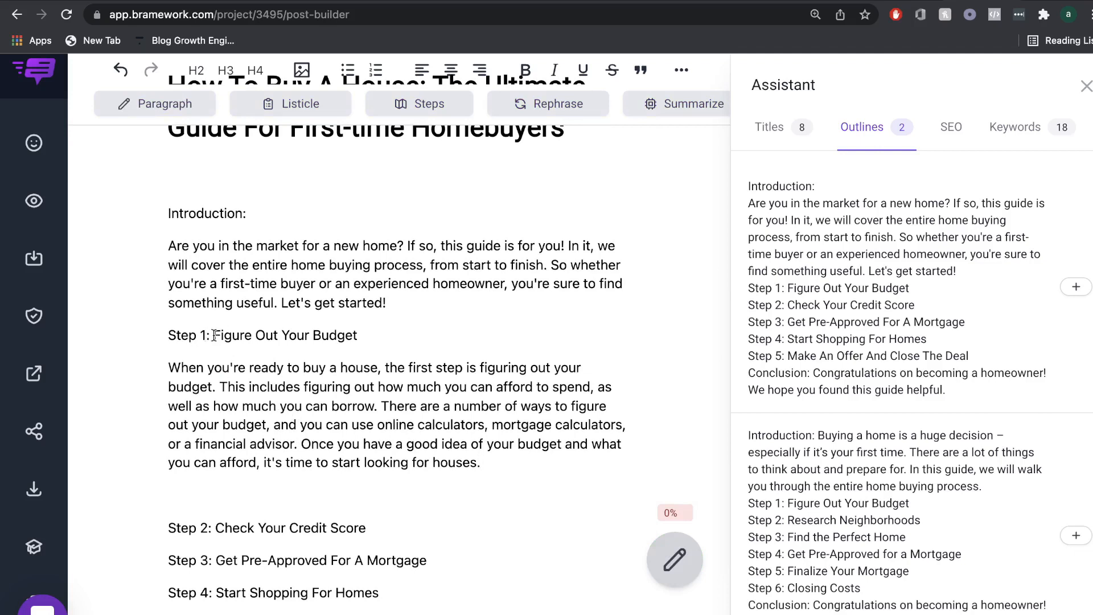
{"action": "scroll", "coordinate": [288, 421], "scroll_direction": "down", "scroll_amount": 1}
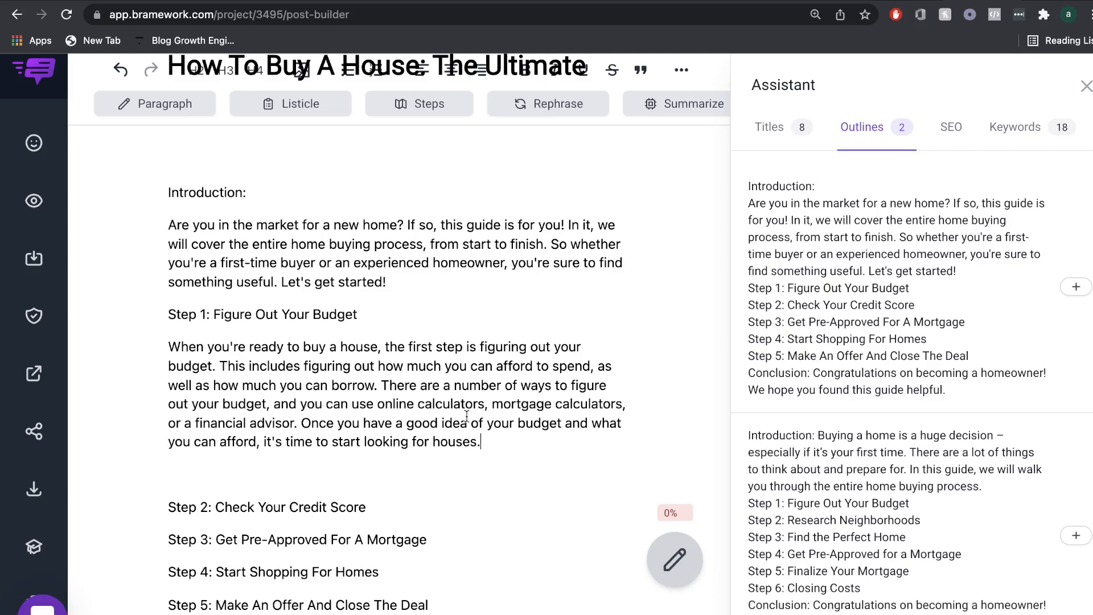
{"action": "scroll", "coordinate": [475, 416], "scroll_direction": "down", "scroll_amount": 1}
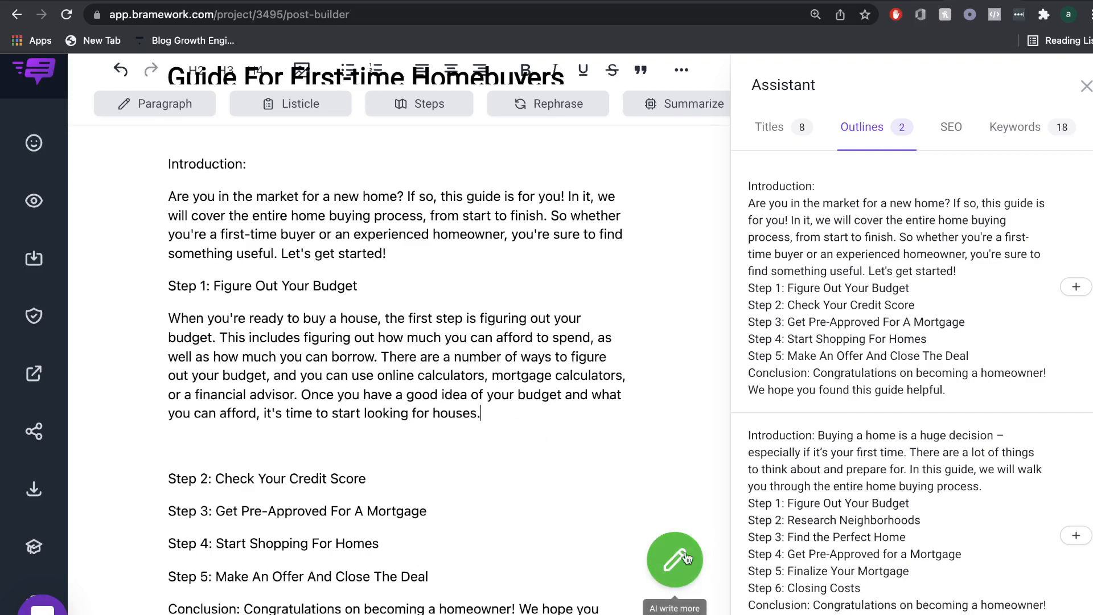
Step: Try to generate a further paragraph from the end of the Step 1 text, "it's time to start looking for houses."
{"action": "left_click_drag", "start_coordinate": [481, 414], "coordinate": [266, 414]}
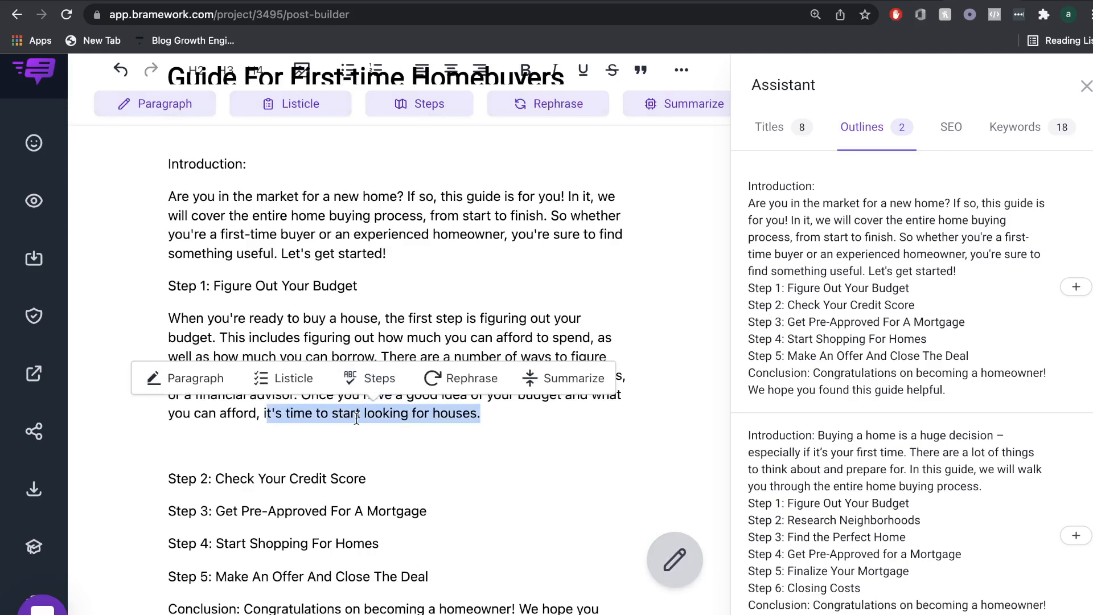
{"action": "left_click", "coordinate": [165, 103]}
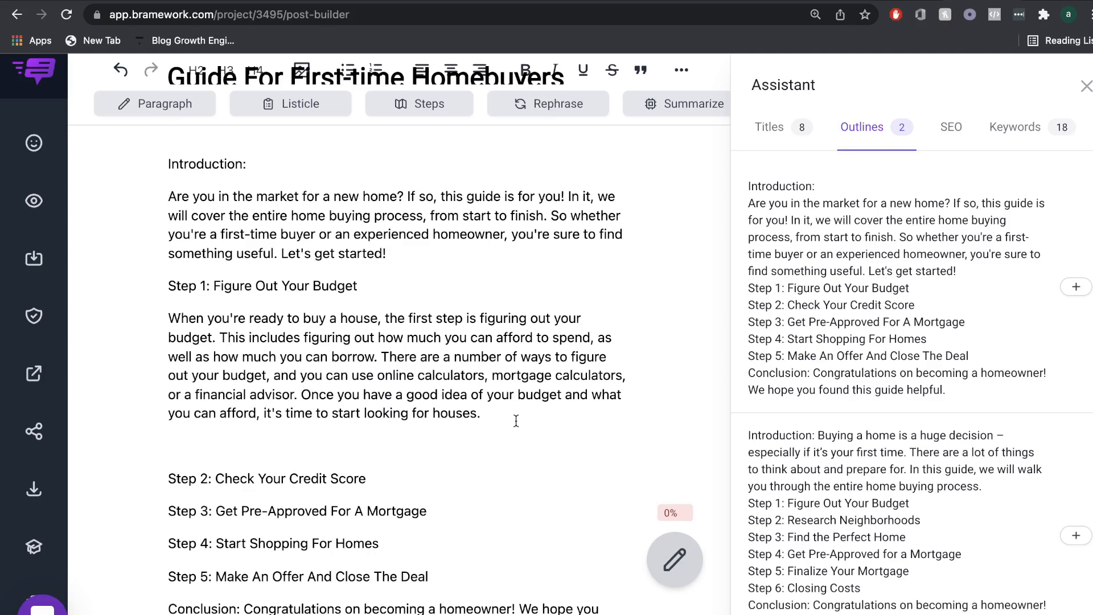
{"action": "scroll", "coordinate": [494, 392], "scroll_direction": "up", "scroll_amount": 1}
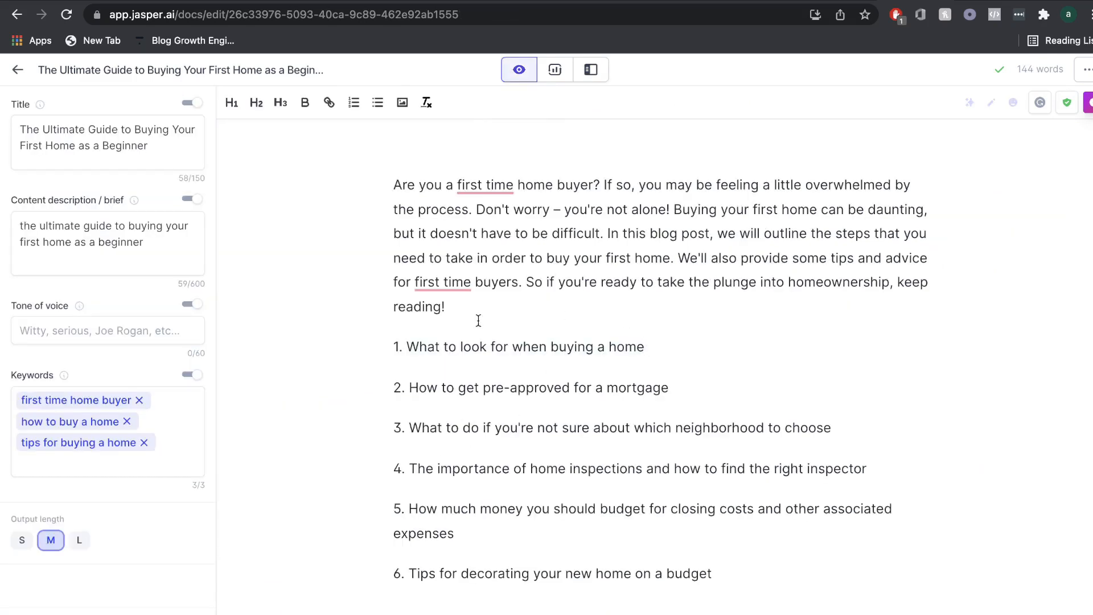
Step: In Jasper's document, make "1. What to look for when buying a home" a heading and generate several passages of text beneath it
{"action": "key", "text": "Return"}
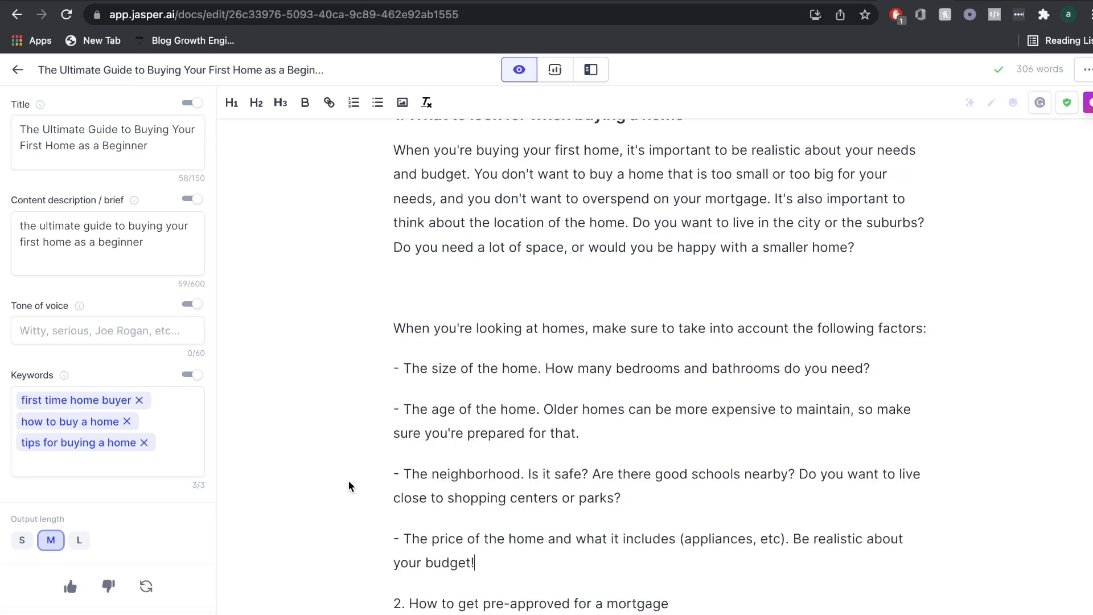
{"action": "scroll", "coordinate": [349, 485], "scroll_direction": "down", "scroll_amount": 1}
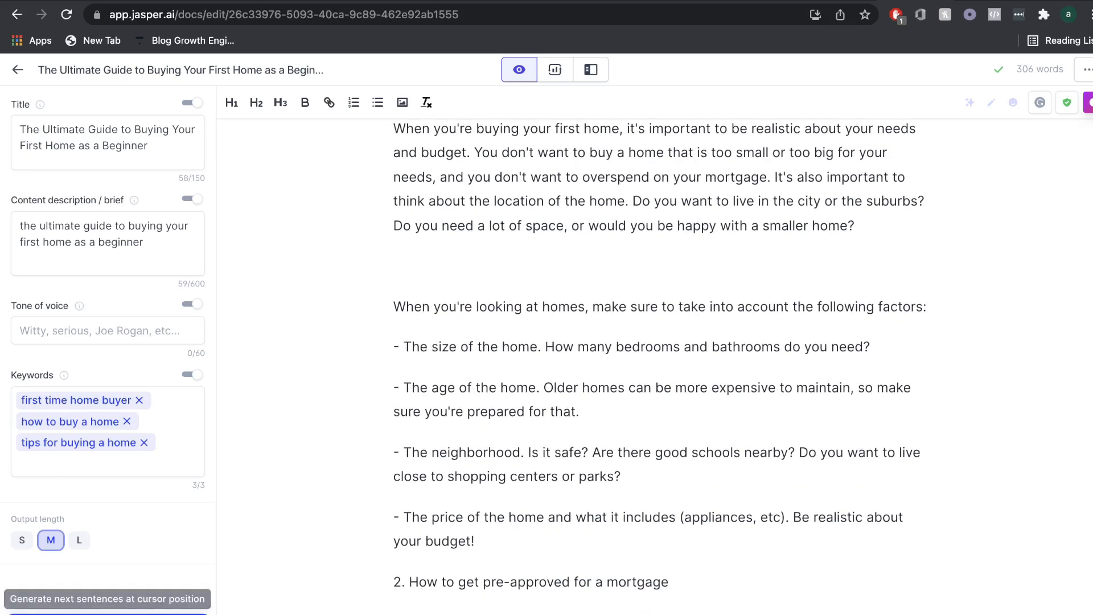
{"action": "left_click", "coordinate": [107, 613]}
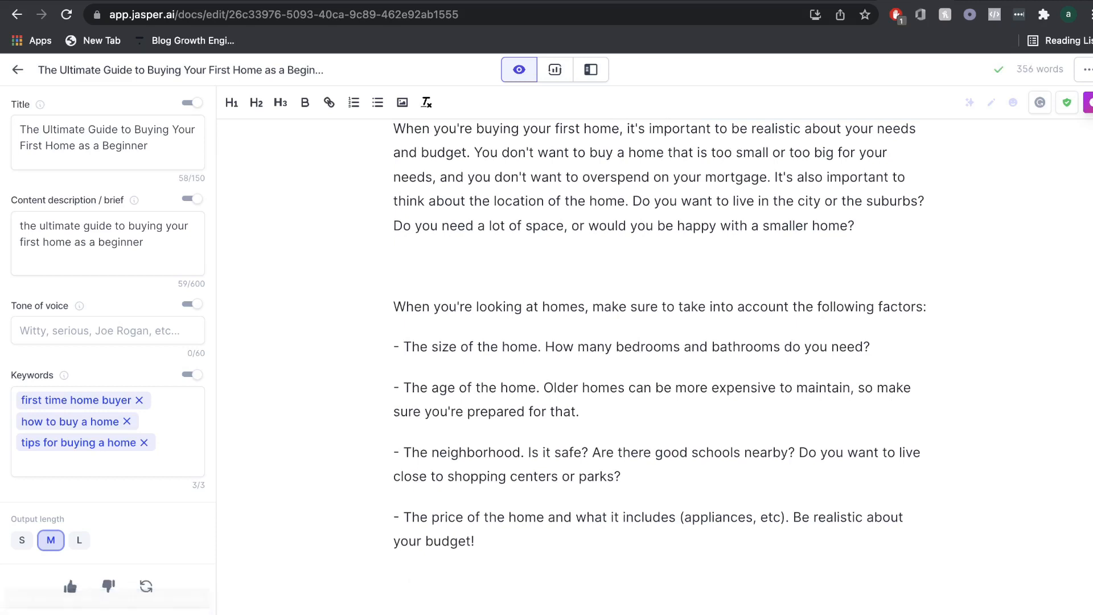
Step: Review the generated section on what to look for when buying a home, from its heading to its closing paragraph
{"action": "scroll", "coordinate": [504, 519], "scroll_direction": "up", "scroll_amount": 1}
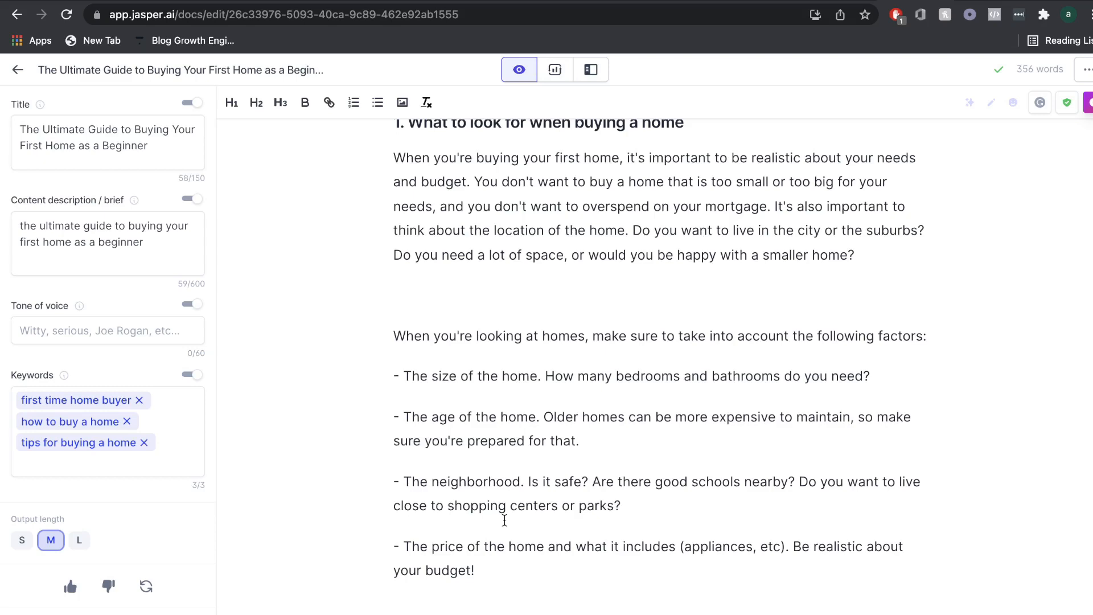
{"action": "scroll", "coordinate": [505, 519], "scroll_direction": "down", "scroll_amount": 10}
{"action": "scroll", "coordinate": [457, 260], "scroll_direction": "up", "scroll_amount": 12}
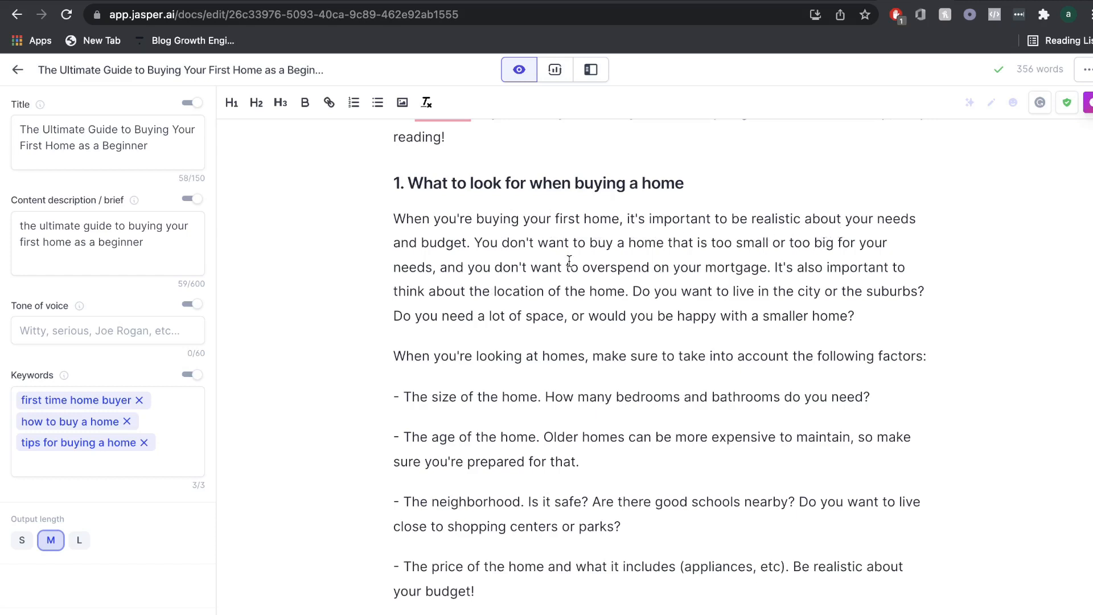
{"action": "scroll", "coordinate": [706, 282], "scroll_direction": "down", "scroll_amount": 1}
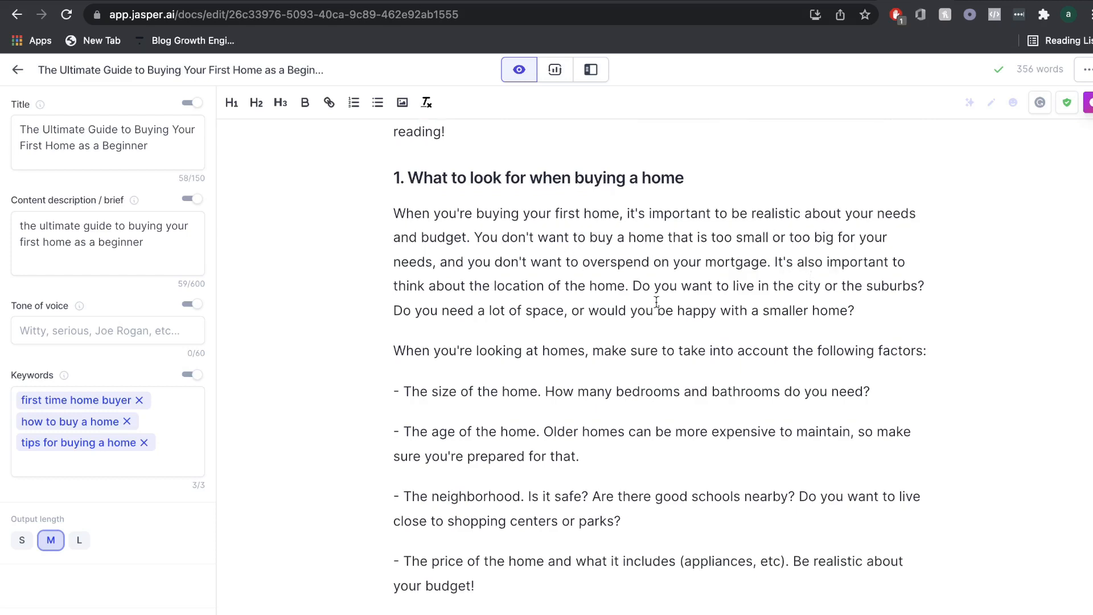
{"action": "scroll", "coordinate": [633, 314], "scroll_direction": "down", "scroll_amount": 2}
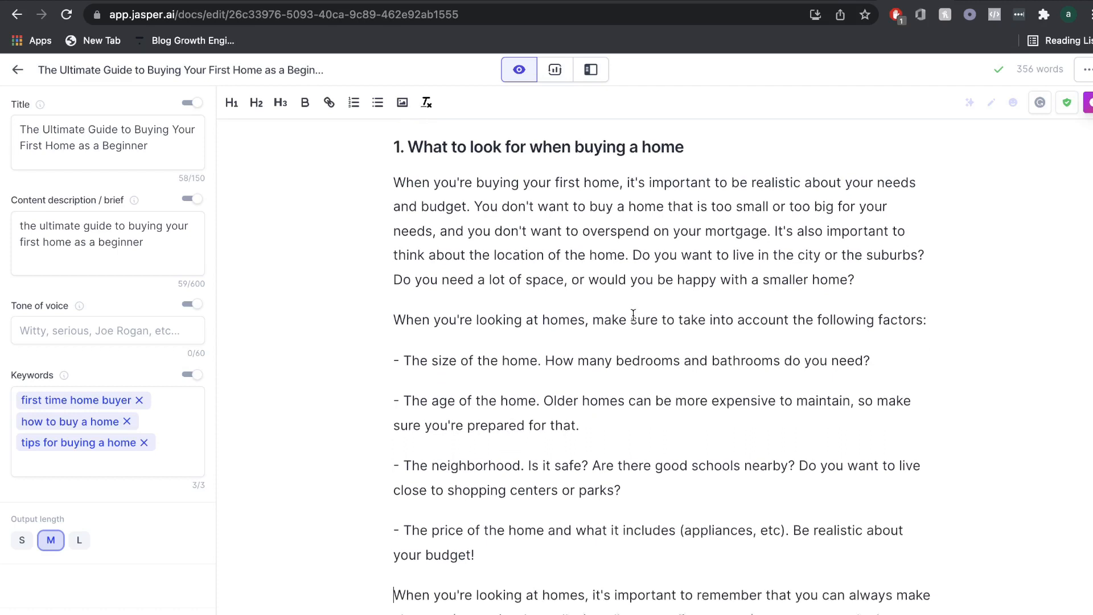
{"action": "scroll", "coordinate": [629, 316], "scroll_direction": "down", "scroll_amount": 2}
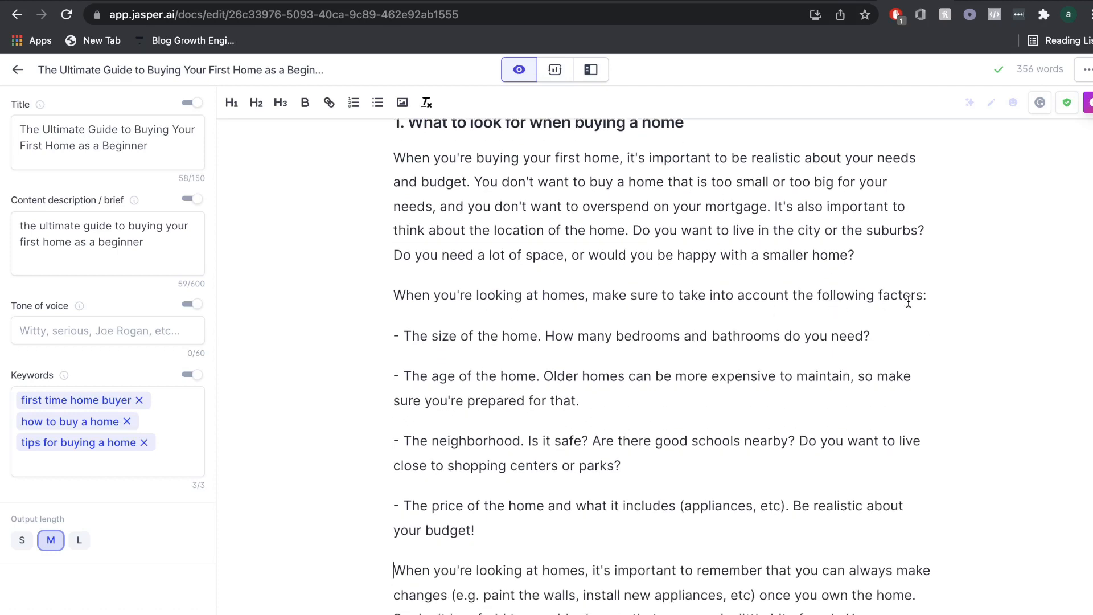
{"action": "scroll", "coordinate": [524, 365], "scroll_direction": "down", "scroll_amount": 2}
{"action": "scroll", "coordinate": [530, 373], "scroll_direction": "down", "scroll_amount": 3}
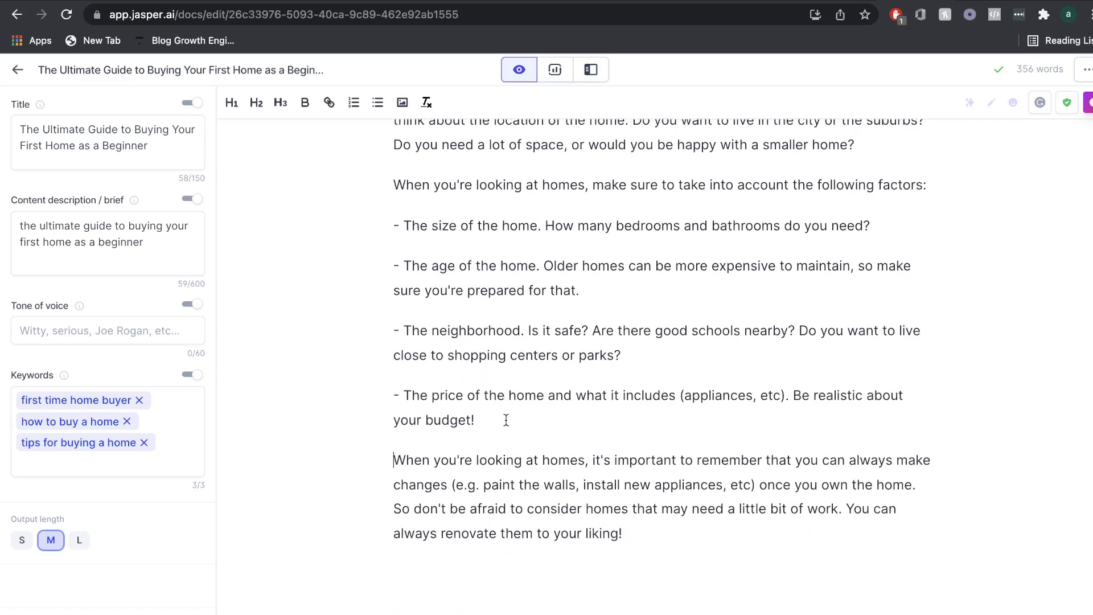
Step: Reread Jasper's section on what to look for when buying a home, including its list of factors and renovation advice
{"action": "scroll", "coordinate": [505, 419], "scroll_direction": "down", "scroll_amount": 1}
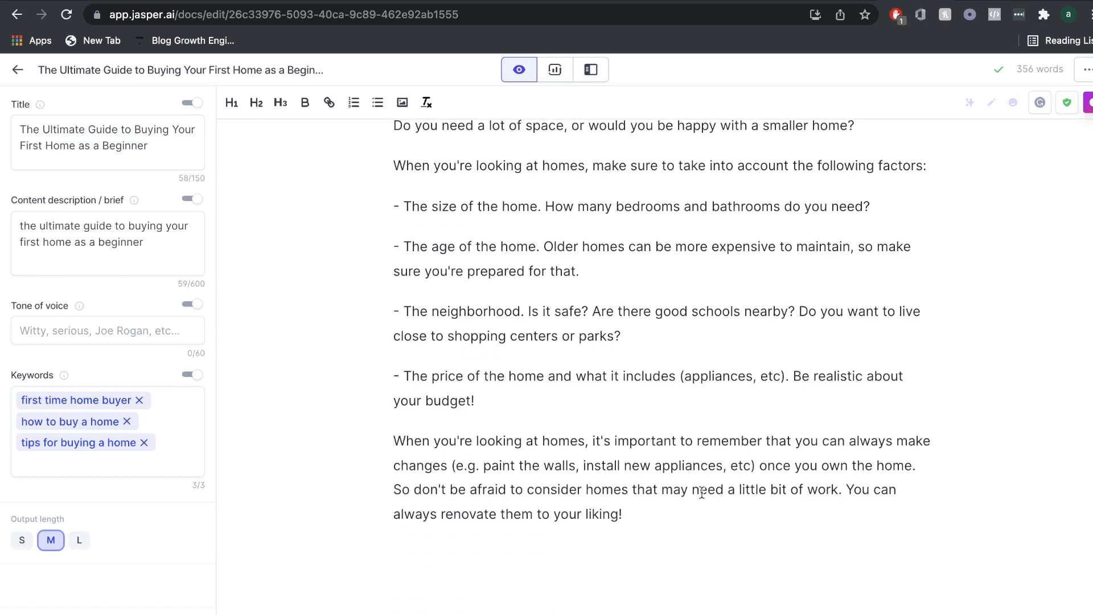
{"action": "scroll", "coordinate": [700, 491], "scroll_direction": "down", "scroll_amount": 2}
{"action": "scroll", "coordinate": [702, 492], "scroll_direction": "down", "scroll_amount": 1}
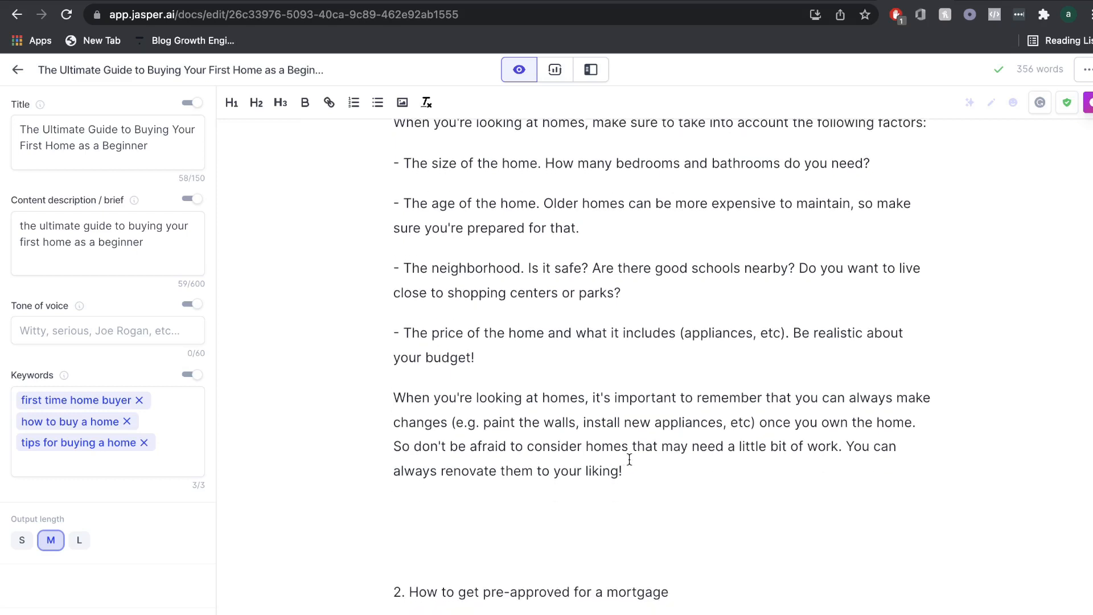
{"action": "left_click", "coordinate": [467, 515]}
{"action": "scroll", "coordinate": [661, 365], "scroll_direction": "up", "scroll_amount": 5}
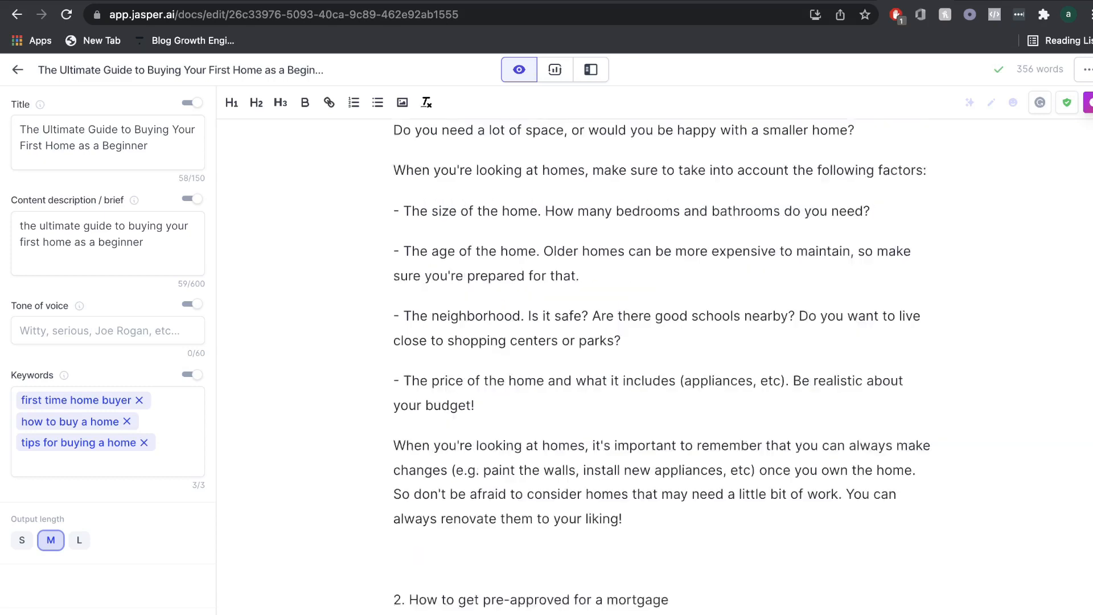
{"action": "scroll", "coordinate": [371, 463], "scroll_direction": "down", "scroll_amount": 1}
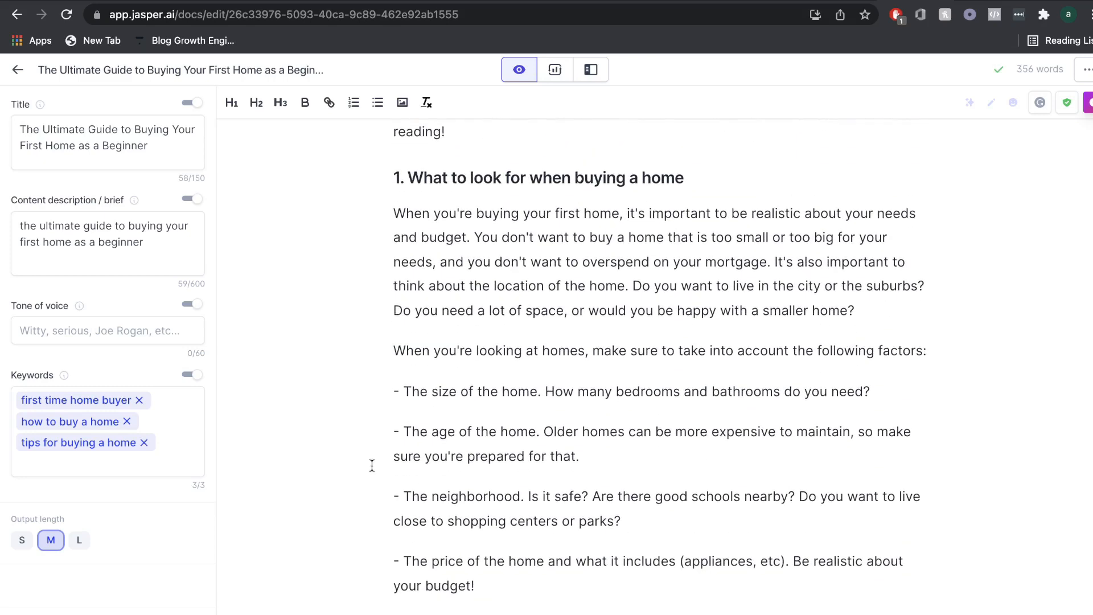
{"action": "scroll", "coordinate": [474, 472], "scroll_direction": "down", "scroll_amount": 1}
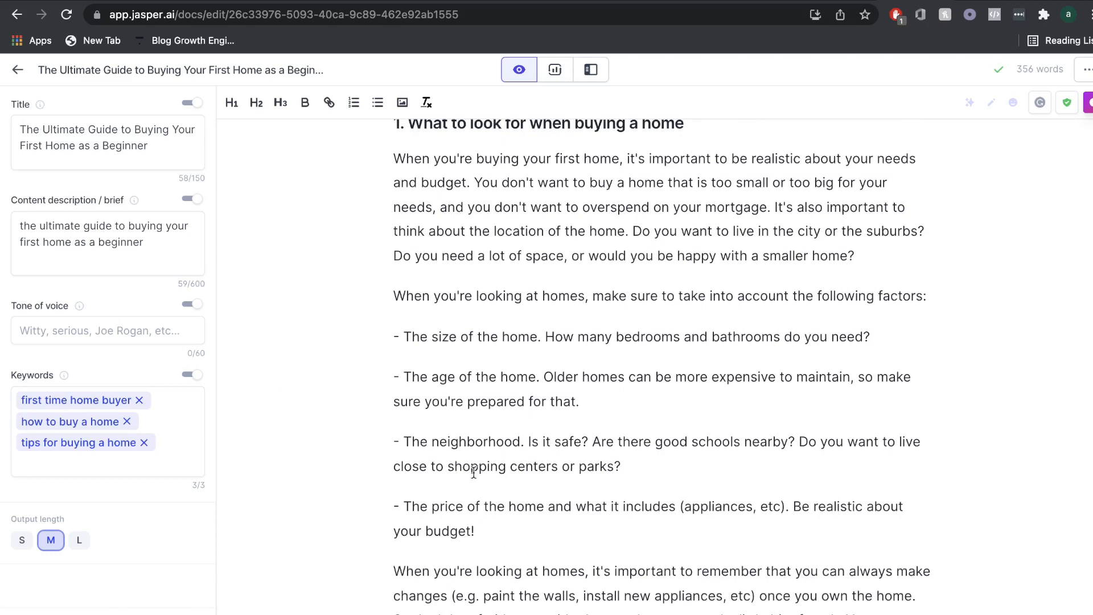
{"action": "scroll", "coordinate": [473, 473], "scroll_direction": "up", "scroll_amount": 1}
{"action": "scroll", "coordinate": [481, 461], "scroll_direction": "down", "scroll_amount": 1}
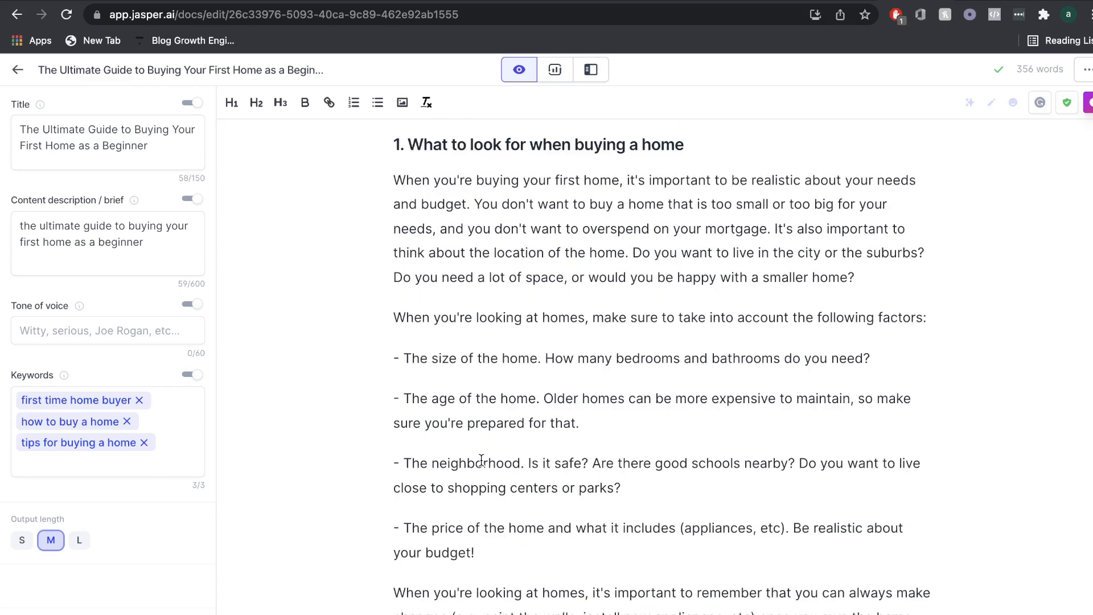
{"action": "scroll", "coordinate": [505, 379], "scroll_direction": "down", "scroll_amount": 1}
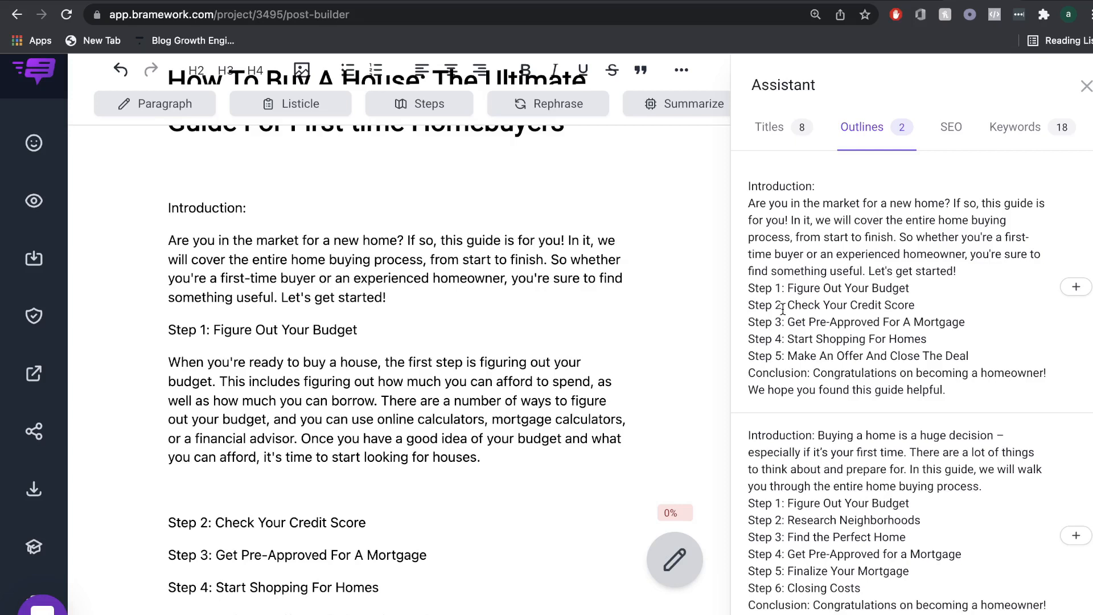
Step: In the Bramework post, enter "the best online calculator to find your budget for a new home is" below the Step 1 text and generate a paragraph from it
{"action": "left_click", "coordinate": [426, 490]}
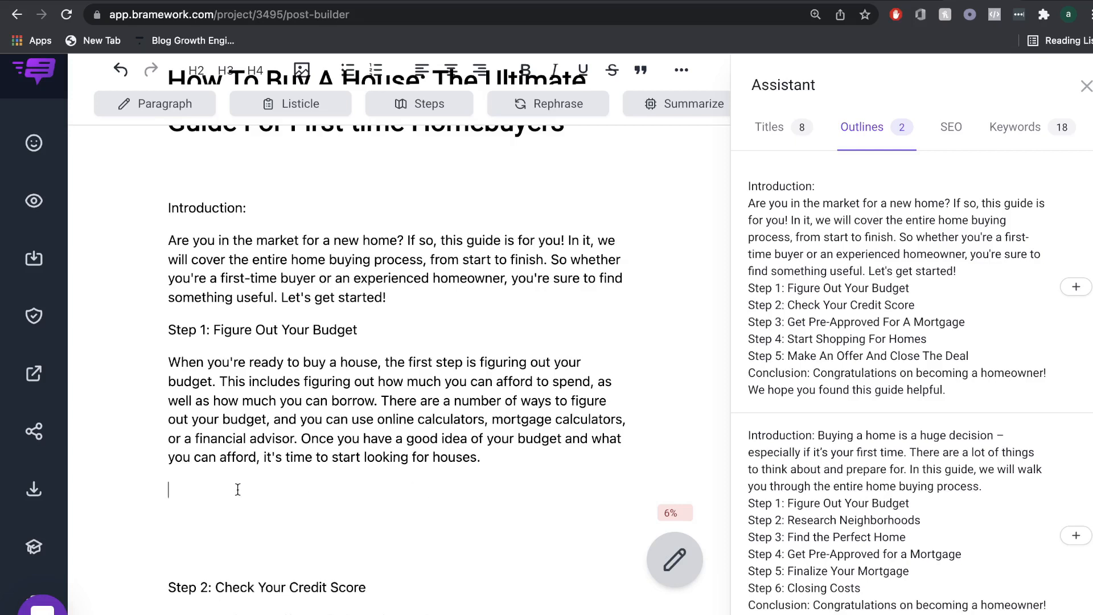
{"action": "type", "text": "How "}
{"action": "type", "text": "to"}
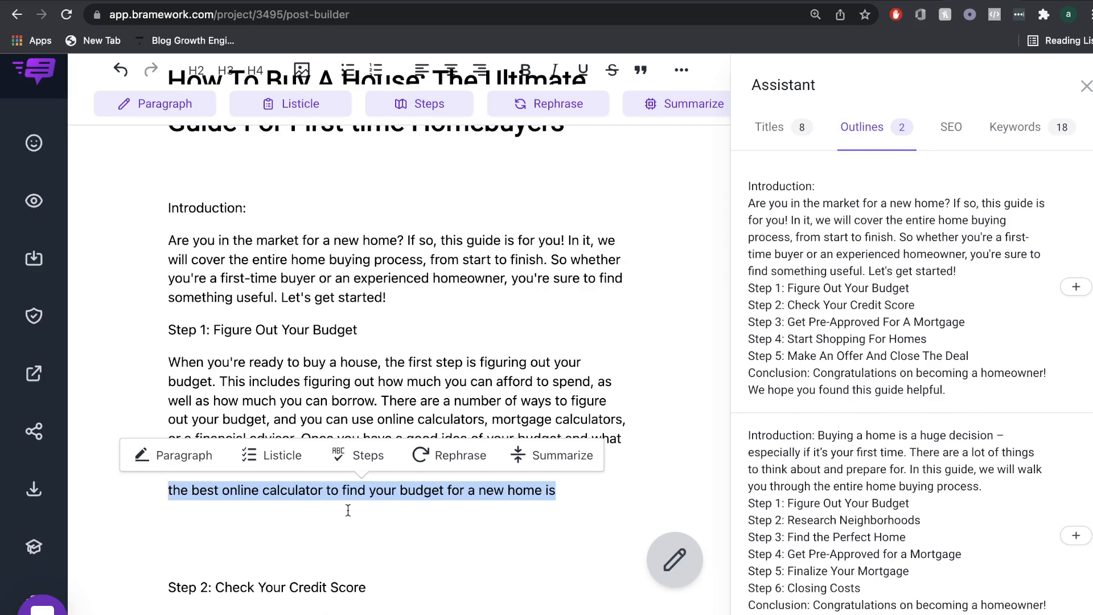
{"action": "left_click", "coordinate": [183, 455]}
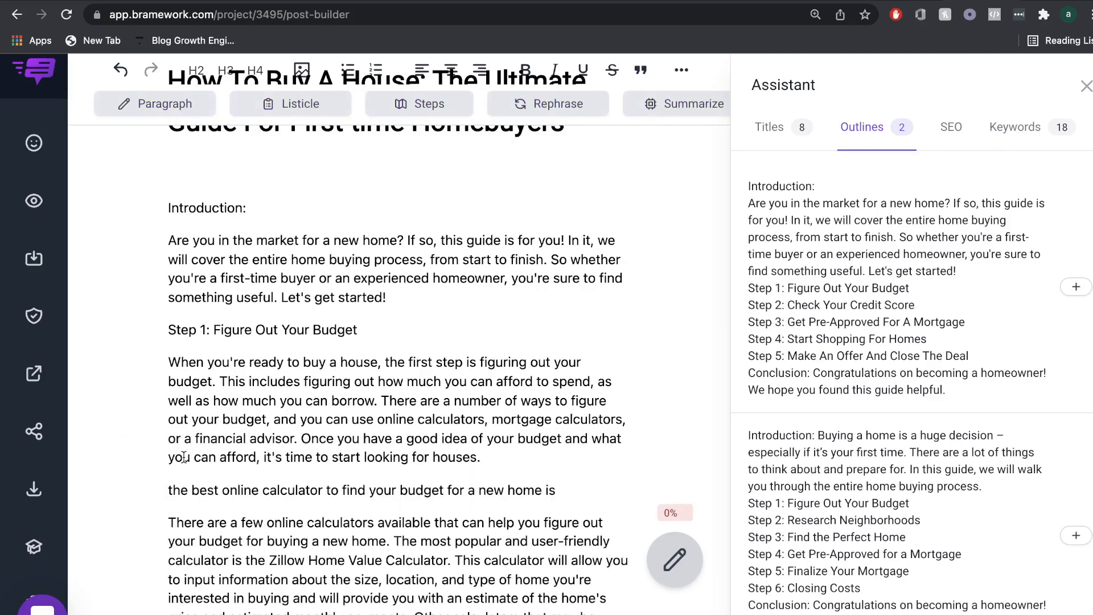
Step: Read the generated calculator paragraph and delete the prompt line "the best online calculator to find your budget for a new home is" above it
{"action": "scroll", "coordinate": [344, 492], "scroll_direction": "down", "scroll_amount": 2}
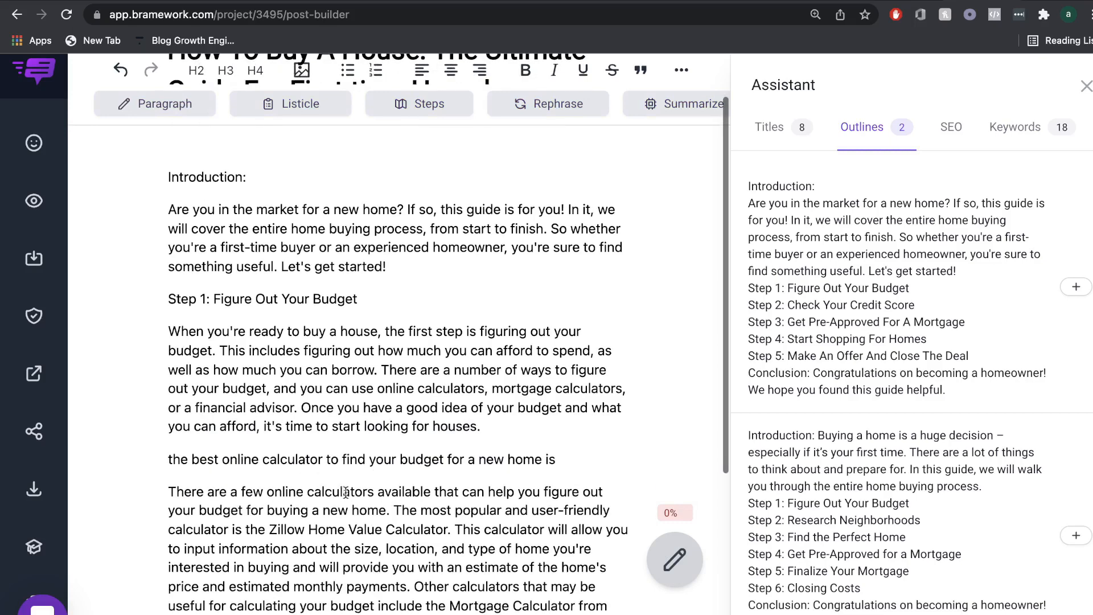
{"action": "scroll", "coordinate": [387, 450], "scroll_direction": "down", "scroll_amount": 1}
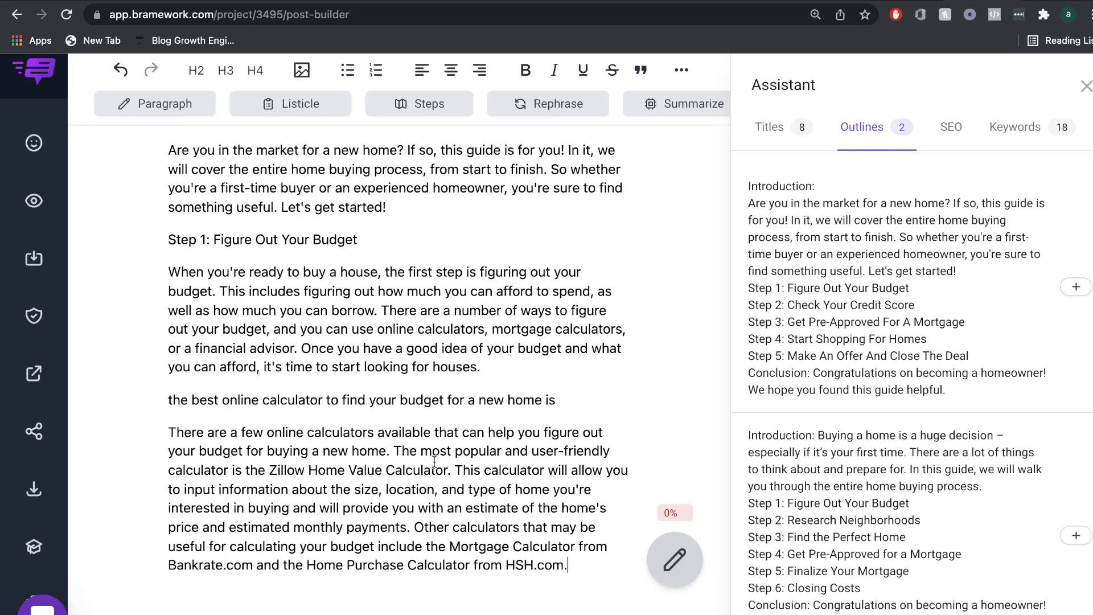
{"action": "scroll", "coordinate": [442, 483], "scroll_direction": "down", "scroll_amount": 1}
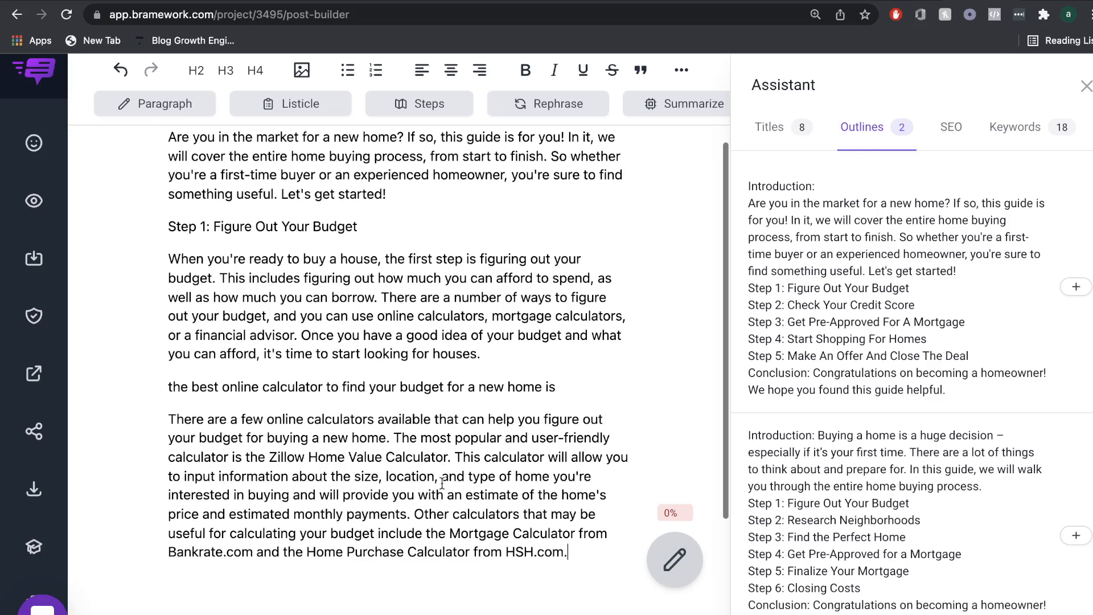
{"action": "scroll", "coordinate": [522, 477], "scroll_direction": "down", "scroll_amount": 2}
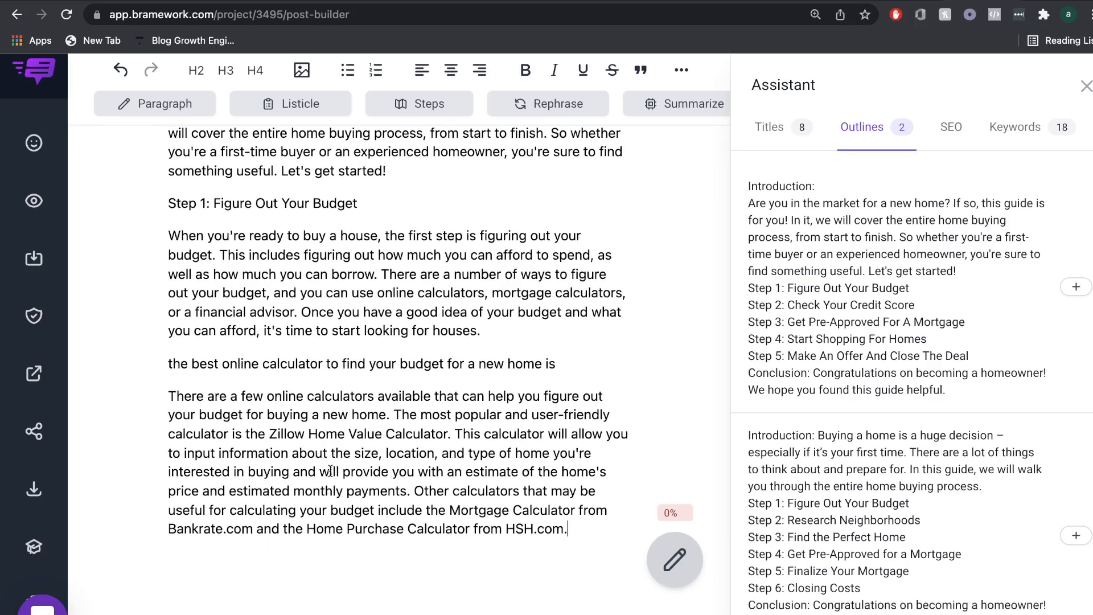
{"action": "scroll", "coordinate": [330, 472], "scroll_direction": "down", "scroll_amount": 2}
{"action": "scroll", "coordinate": [370, 478], "scroll_direction": "up", "scroll_amount": 3}
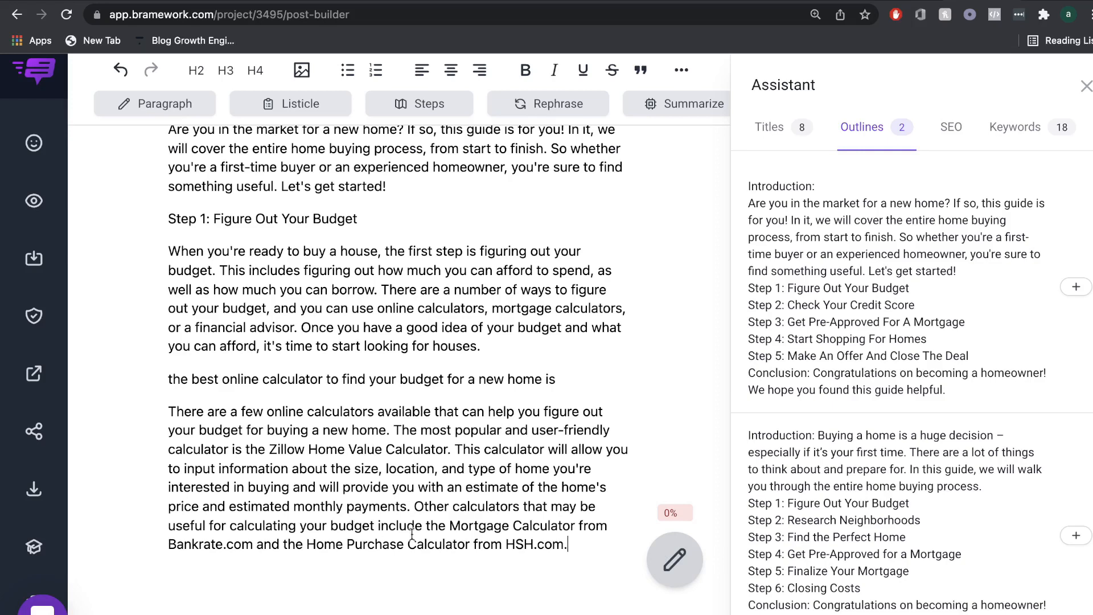
{"action": "left_click", "coordinate": [345, 375]}
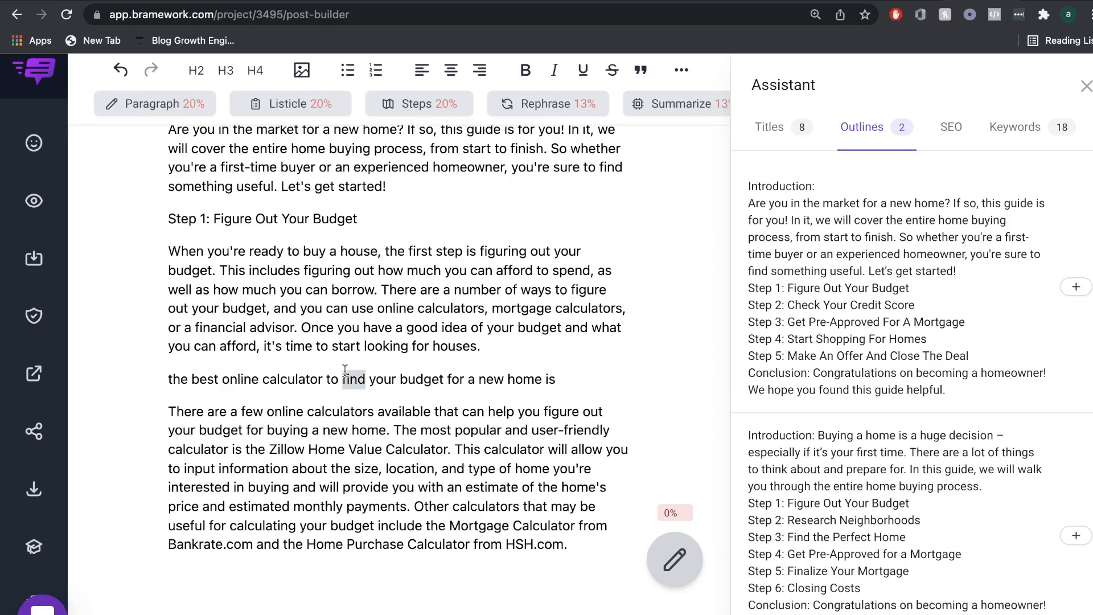
{"action": "double_click", "coordinate": [353, 376]}
{"action": "triple_click", "coordinate": [294, 380]}
{"action": "key", "text": "BackSpace"}
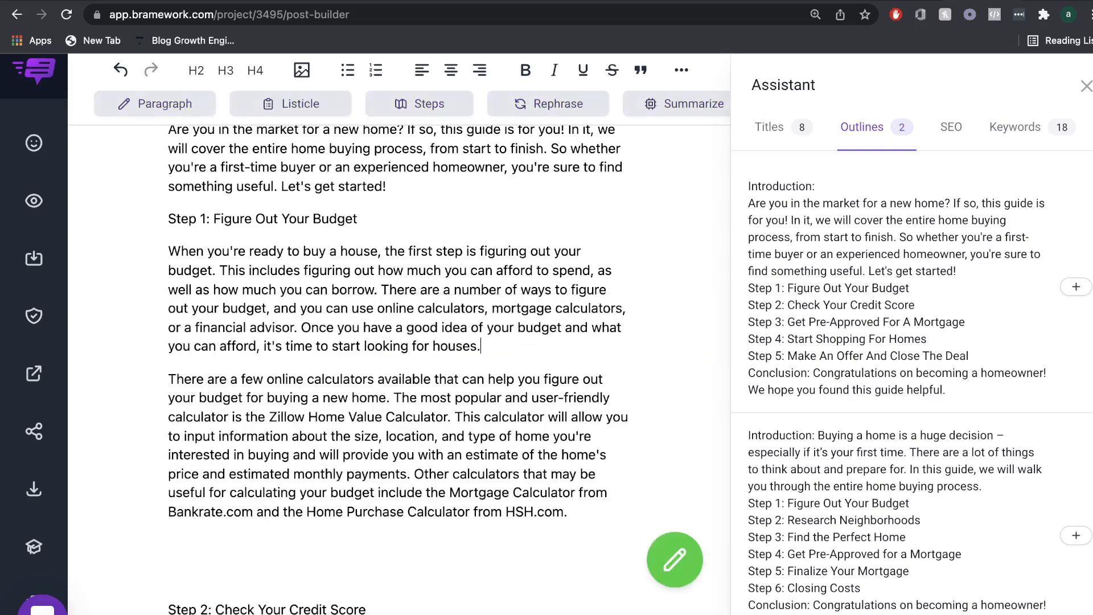
Step: In Jasper's document, add an empty line below "2. How to get pre-approved for a mortgage" and generate text there
{"action": "scroll", "coordinate": [386, 383], "scroll_direction": "up", "scroll_amount": 3}
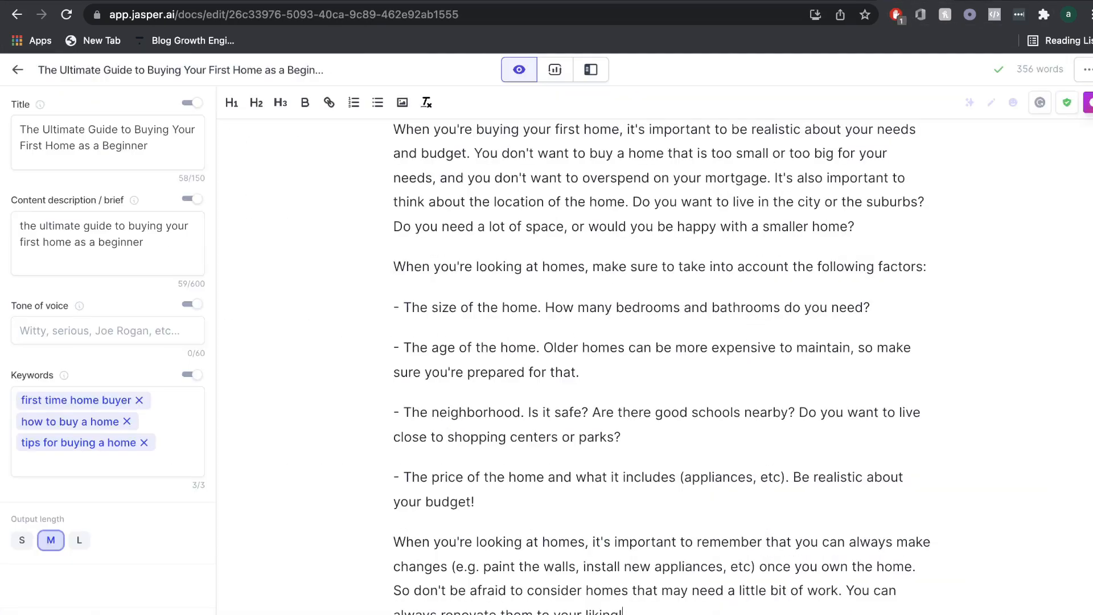
{"action": "scroll", "coordinate": [717, 316], "scroll_direction": "up", "scroll_amount": 2}
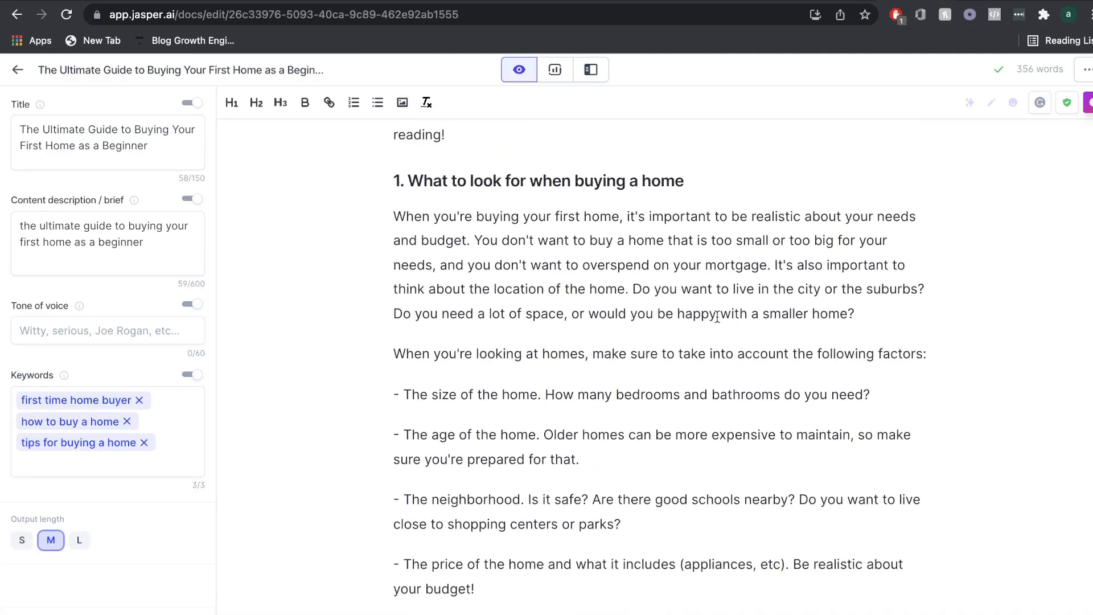
{"action": "scroll", "coordinate": [717, 316], "scroll_direction": "down", "scroll_amount": 3}
{"action": "scroll", "coordinate": [610, 413], "scroll_direction": "down", "scroll_amount": 3}
{"action": "left_click", "coordinate": [677, 522]}
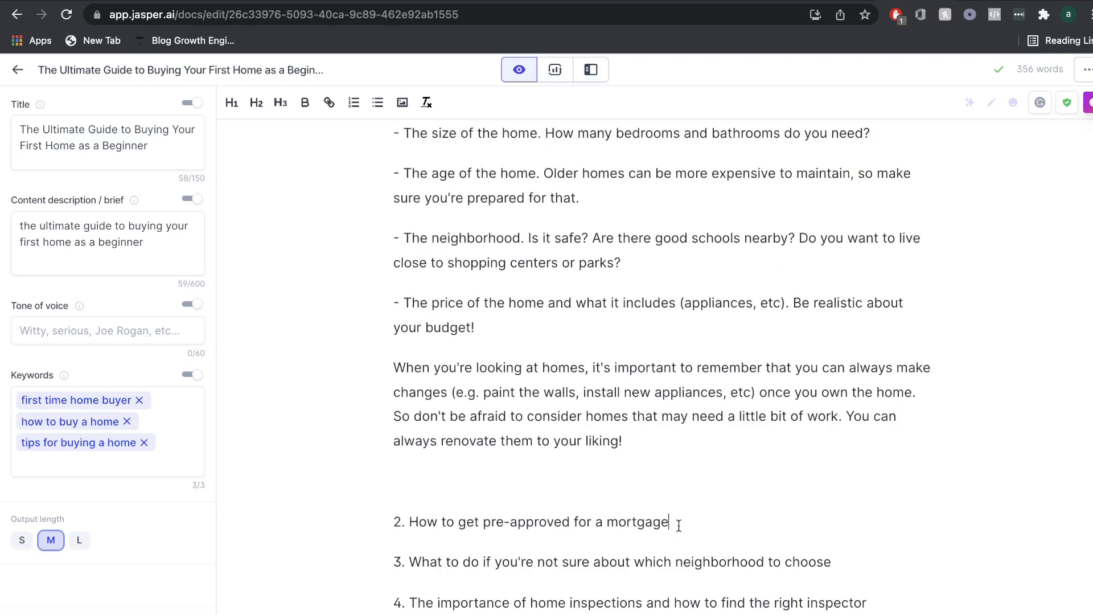
{"action": "key", "text": "Return"}
{"action": "type", "text": "\\"}
{"action": "key", "text": "BackSpace"}
{"action": "scroll", "coordinate": [656, 461], "scroll_direction": "down", "scroll_amount": 2}
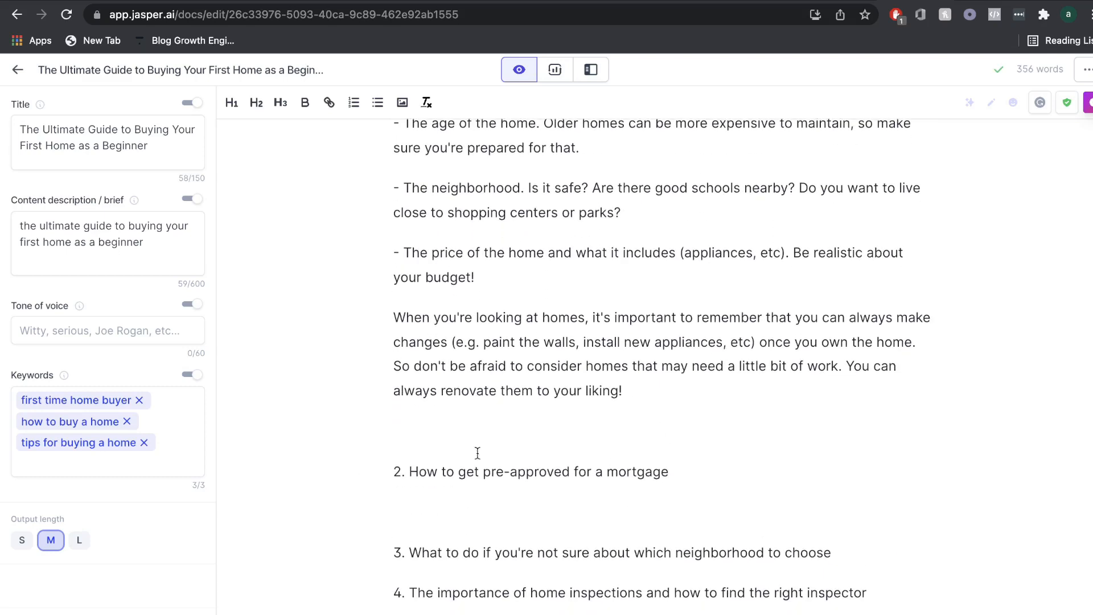
{"action": "left_click", "coordinate": [108, 614]}
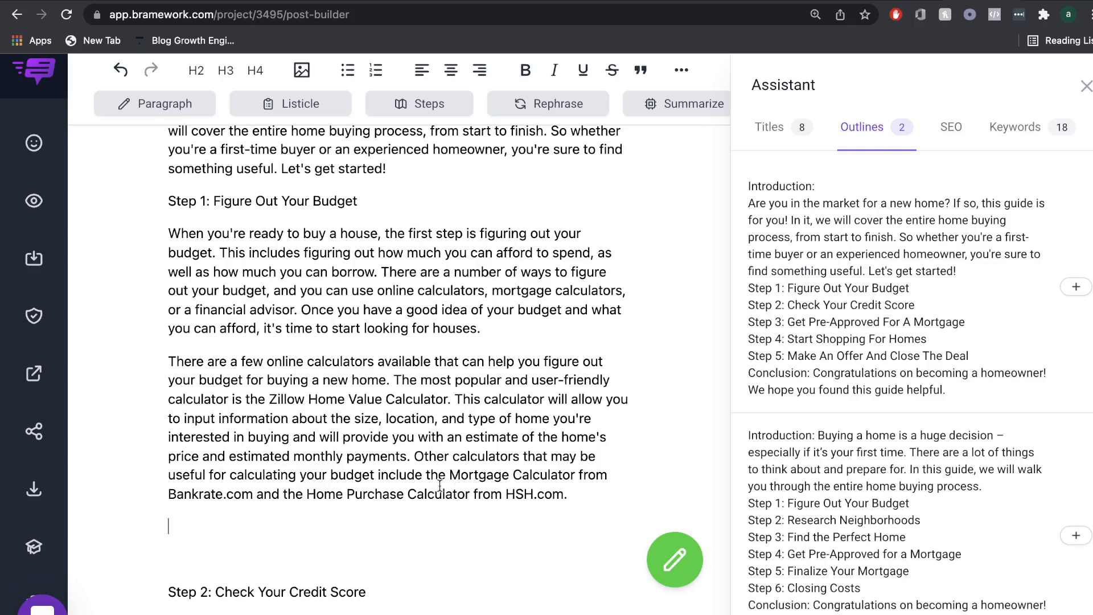
Step: In the Bramework post, generate a paragraph from "Mortgage Calculator from Bankrate.com and the Home Purchase Calculator from HSH.com." and read it
{"action": "left_click_drag", "start_coordinate": [451, 480], "coordinate": [568, 496]}
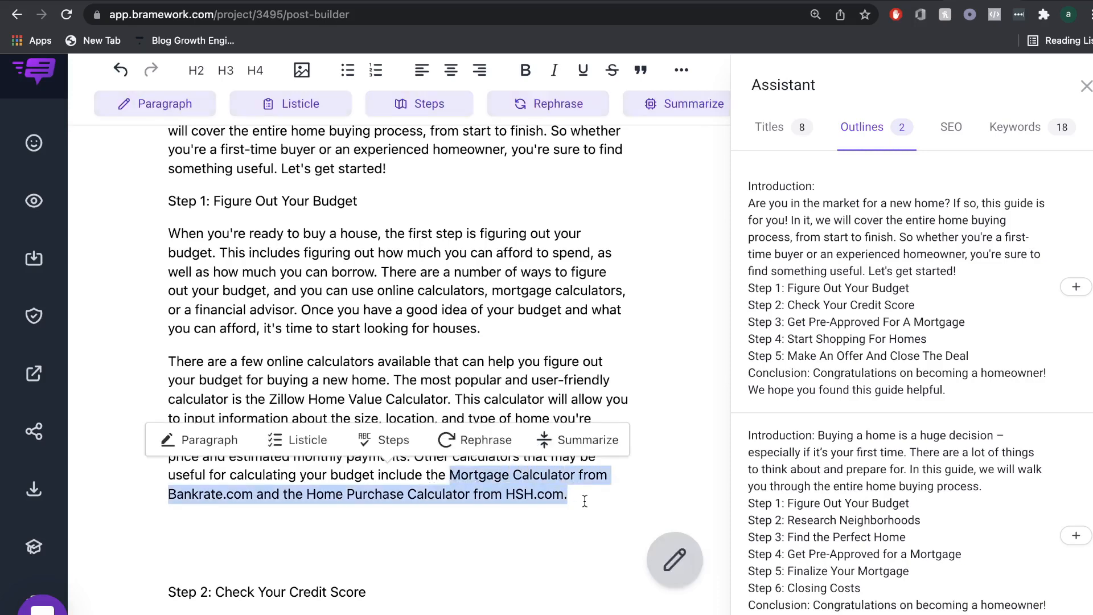
{"action": "left_click", "coordinate": [165, 107]}
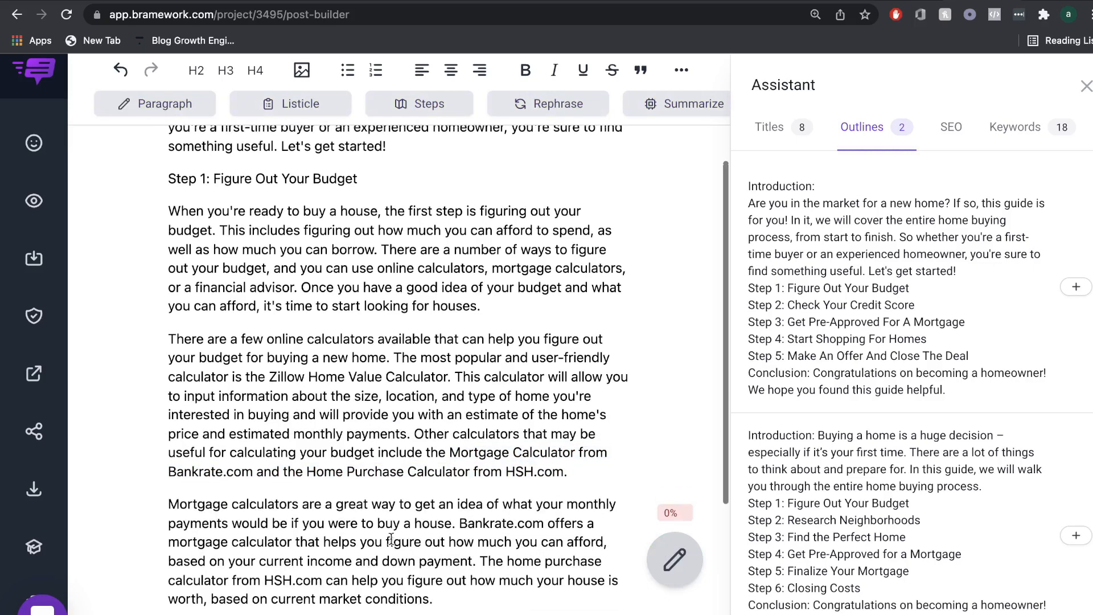
{"action": "scroll", "coordinate": [390, 482], "scroll_direction": "up", "scroll_amount": 2}
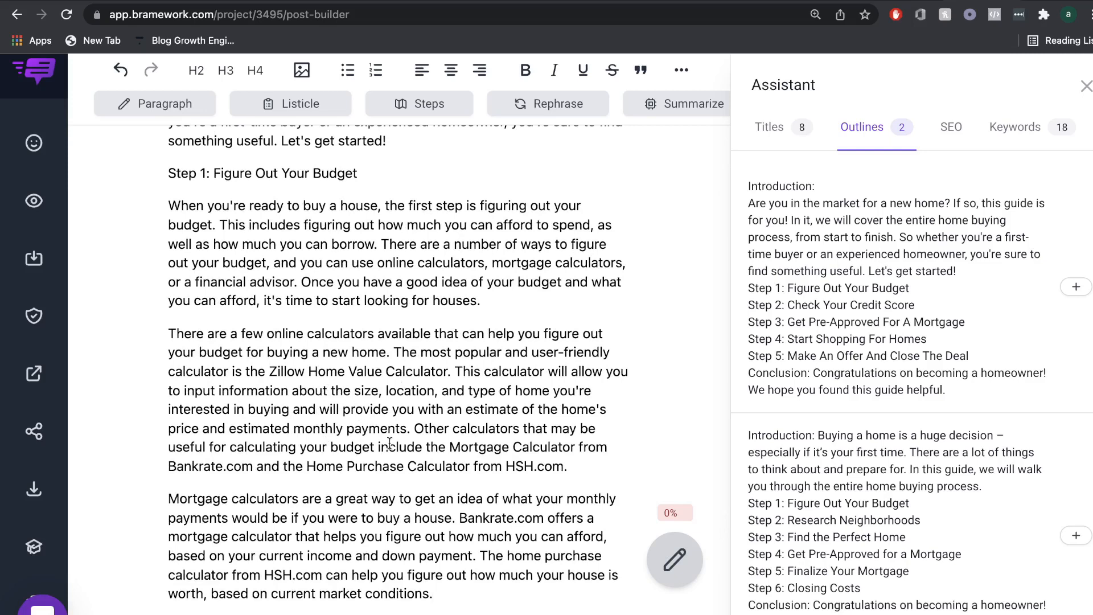
{"action": "scroll", "coordinate": [355, 443], "scroll_direction": "up", "scroll_amount": 1}
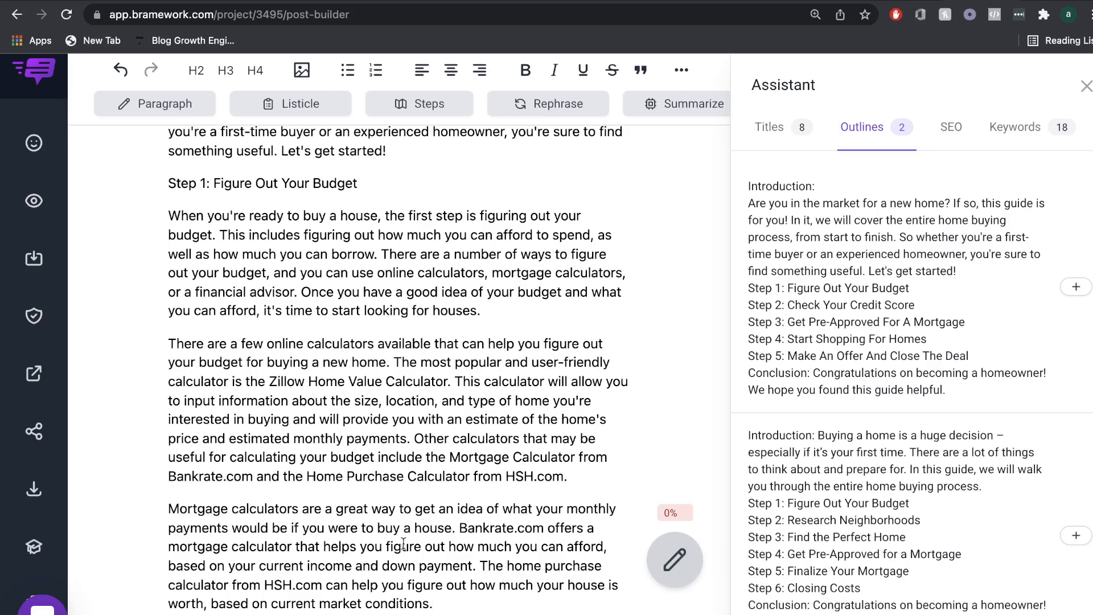
{"action": "scroll", "coordinate": [403, 544], "scroll_direction": "down", "scroll_amount": 2}
{"action": "scroll", "coordinate": [403, 544], "scroll_direction": "down", "scroll_amount": 1}
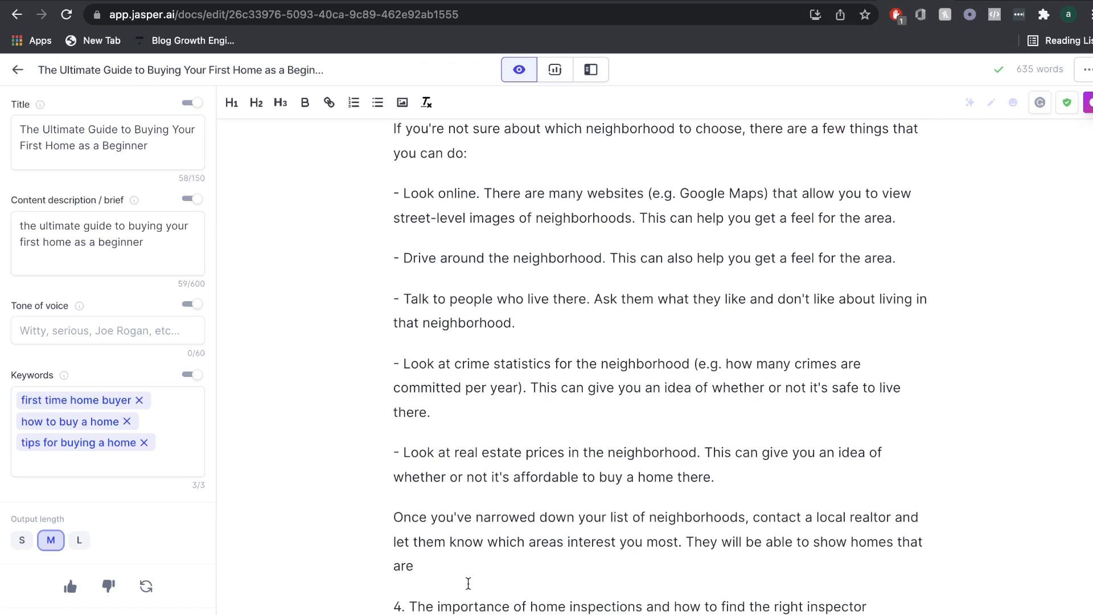
Step: In Jasper's document, make "4. The importance of home inspections and how to find the right inspector" an H2 heading and generate text beneath it
{"action": "scroll", "coordinate": [468, 583], "scroll_direction": "down", "scroll_amount": 1}
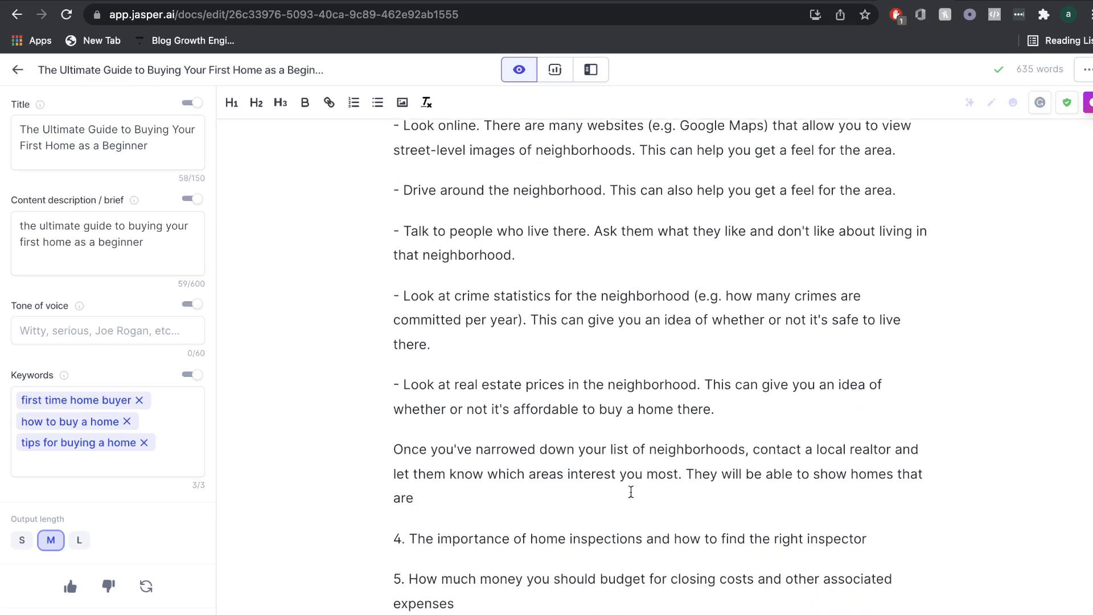
{"action": "triple_click", "coordinate": [806, 540]}
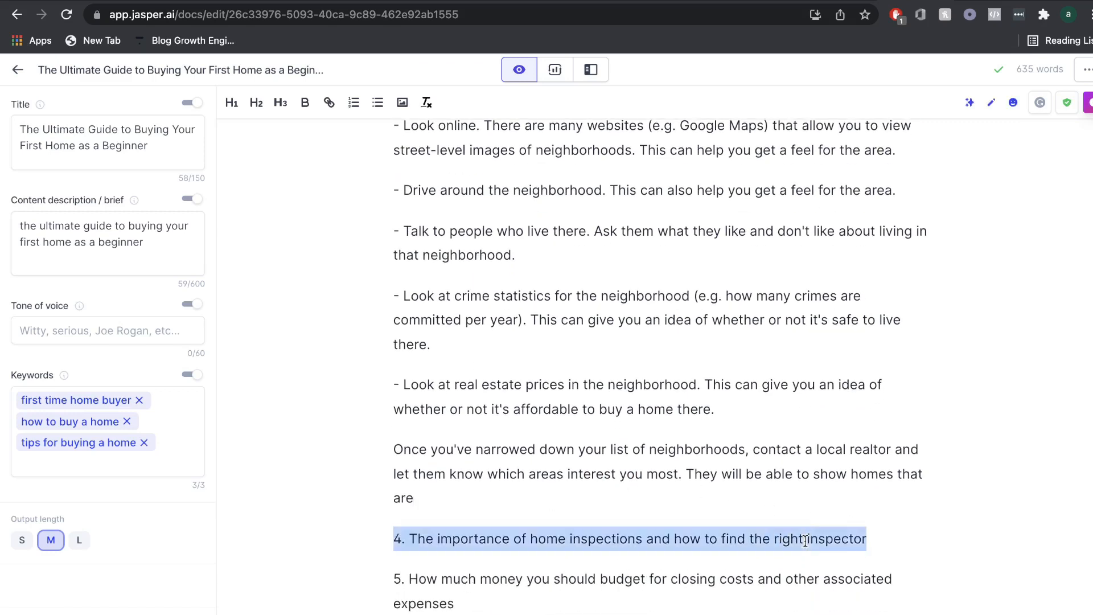
{"action": "left_click", "coordinate": [256, 102]}
{"action": "scroll", "coordinate": [579, 459], "scroll_direction": "down", "scroll_amount": 2}
{"action": "left_click", "coordinate": [532, 465]}
{"action": "key", "text": "Return"}
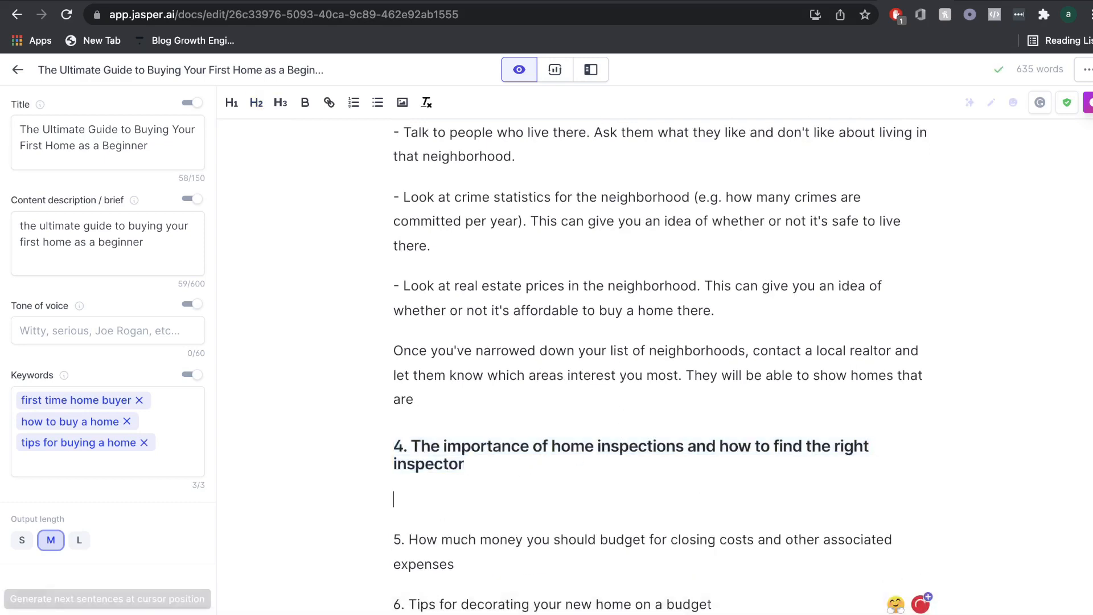
{"action": "left_click", "coordinate": [108, 612]}
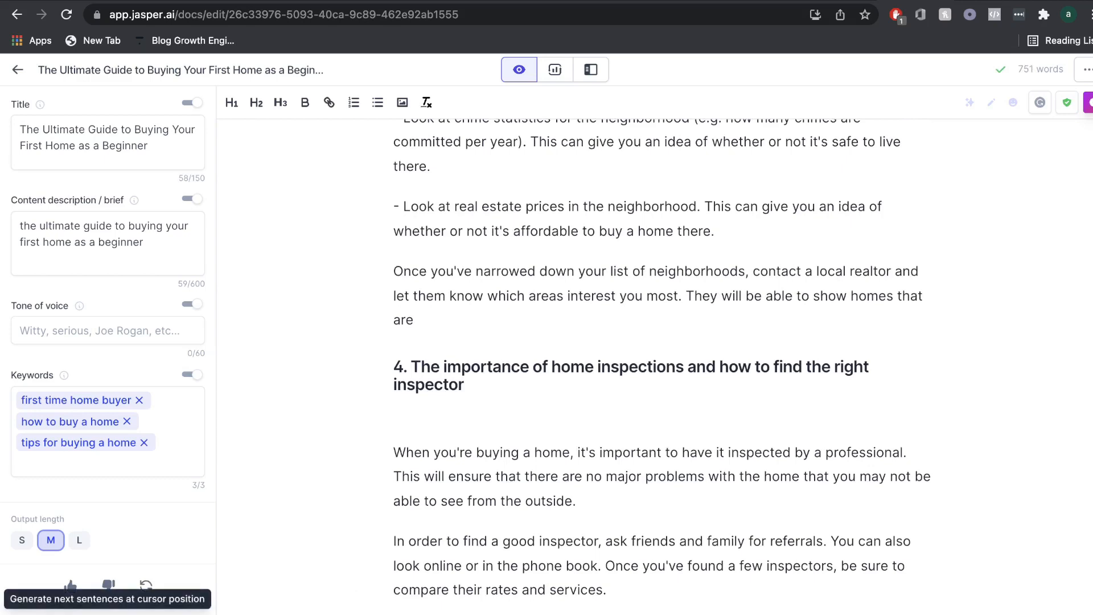
{"action": "scroll", "coordinate": [438, 482], "scroll_direction": "down", "scroll_amount": 1}
{"action": "scroll", "coordinate": [438, 482], "scroll_direction": "down", "scroll_amount": 5}
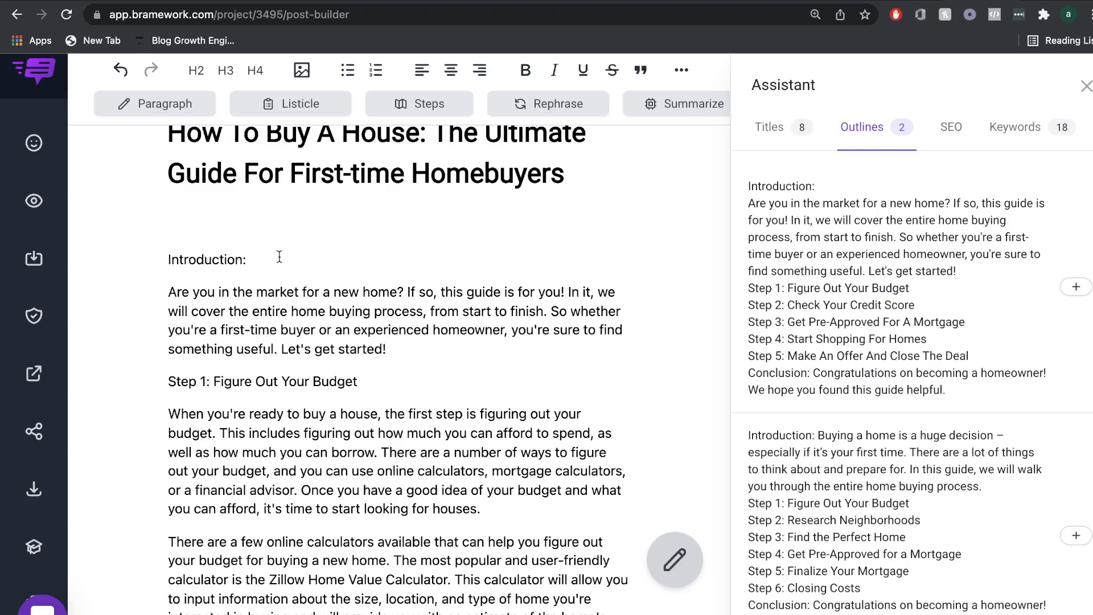
Step: Run the plagiarism check on the Bramework post and examine the Step 1 paragraph for flagged phrases
{"action": "left_click", "coordinate": [41, 322]}
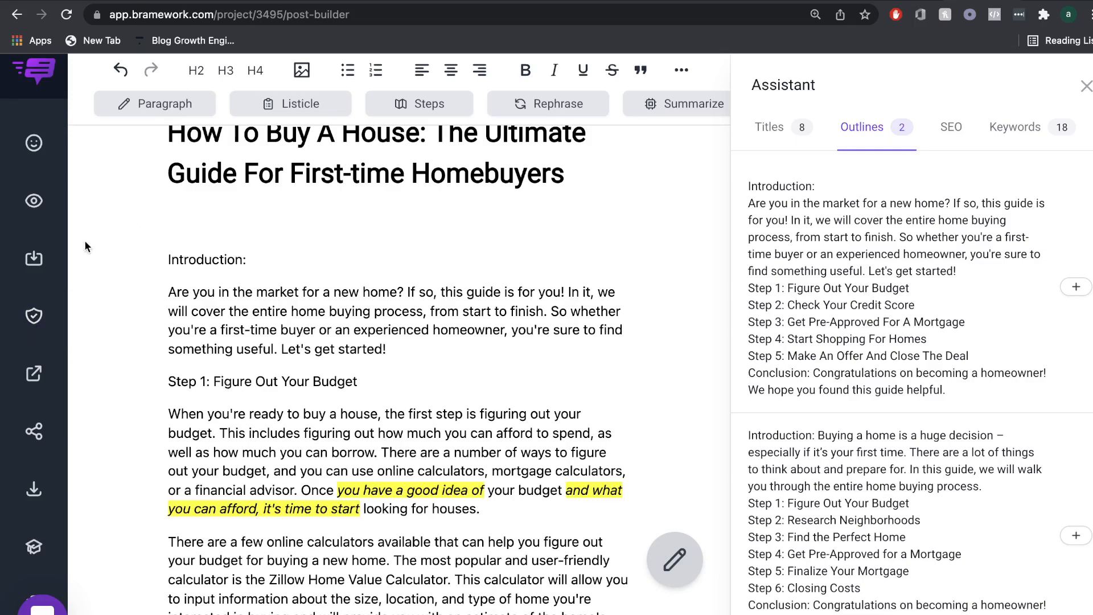
{"action": "left_click", "coordinate": [35, 316]}
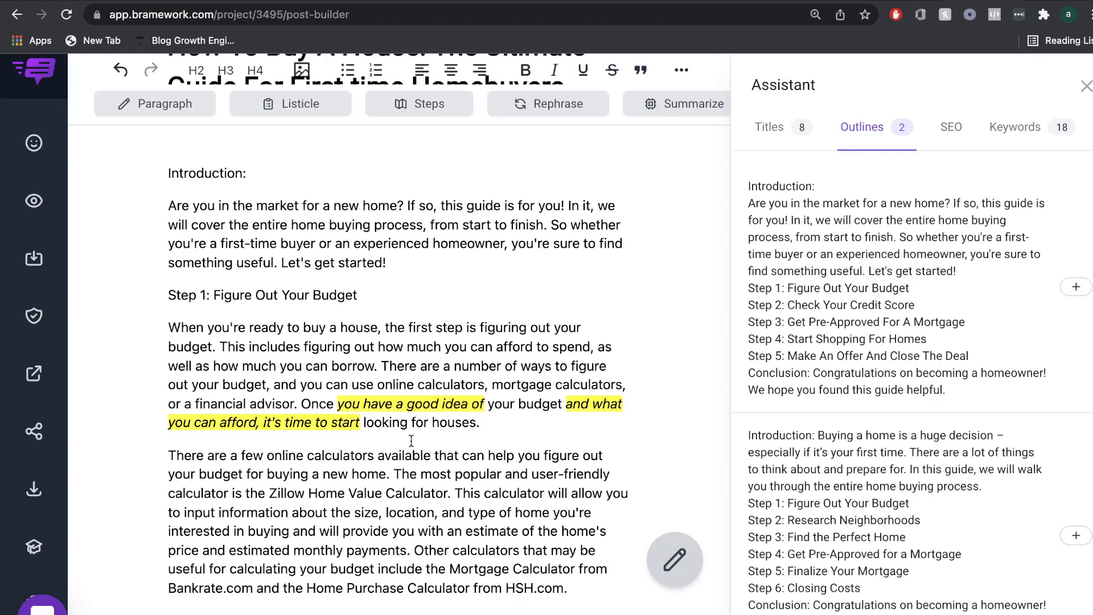
{"action": "scroll", "coordinate": [411, 441], "scroll_direction": "down", "scroll_amount": 1}
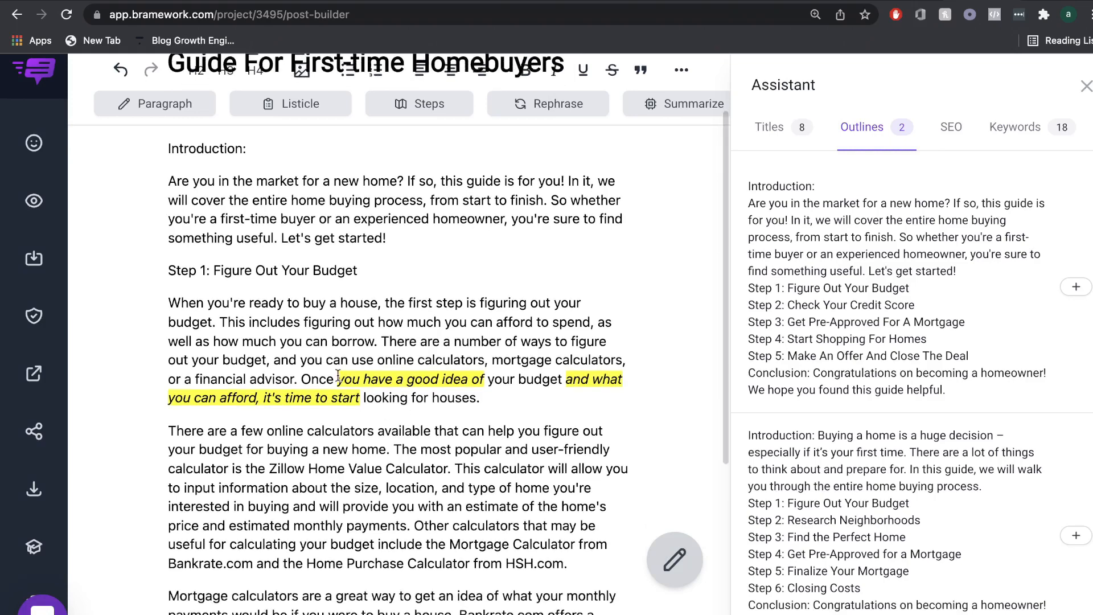
Step: Check the rest of the Bramework post for flagged phrases and switch to Jasper's document to run its plagiarism check
{"action": "scroll", "coordinate": [332, 399], "scroll_direction": "down", "scroll_amount": 6}
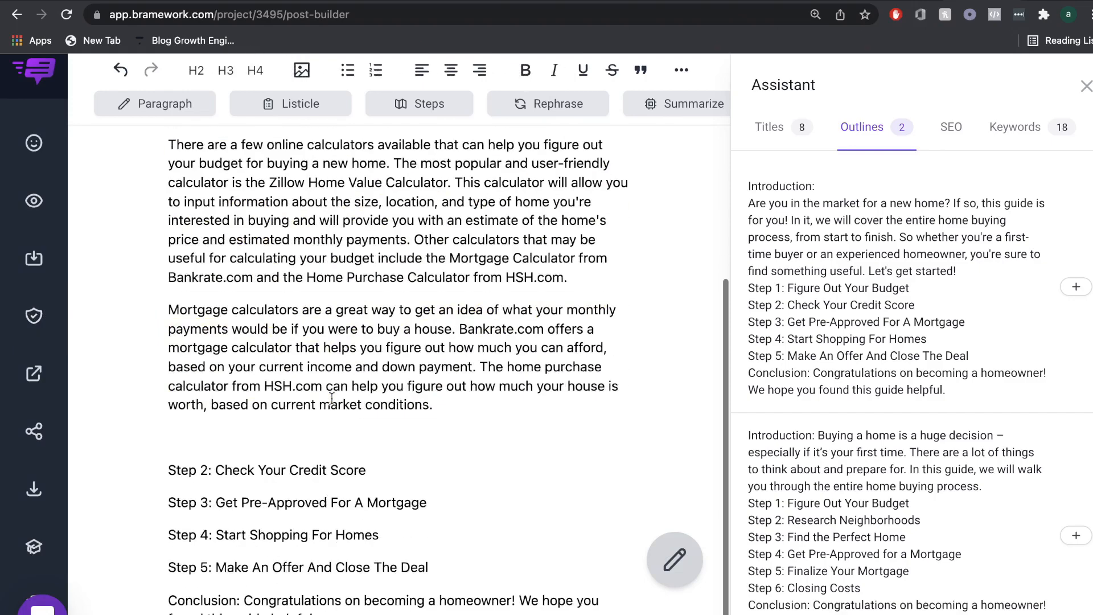
{"action": "scroll", "coordinate": [332, 399], "scroll_direction": "up", "scroll_amount": 8}
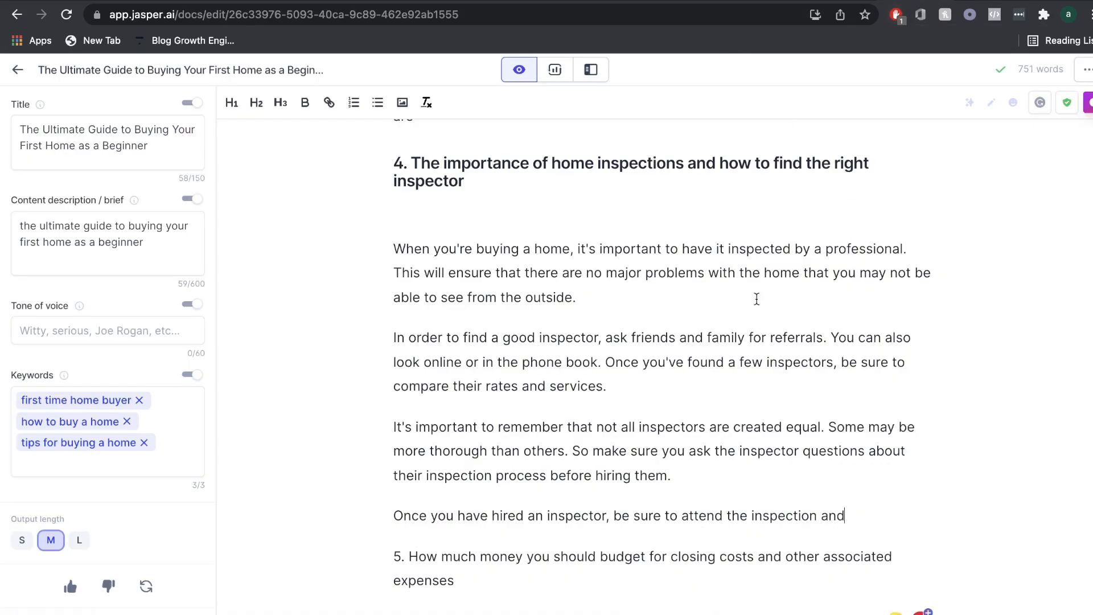
{"action": "left_click", "coordinate": [1067, 104]}
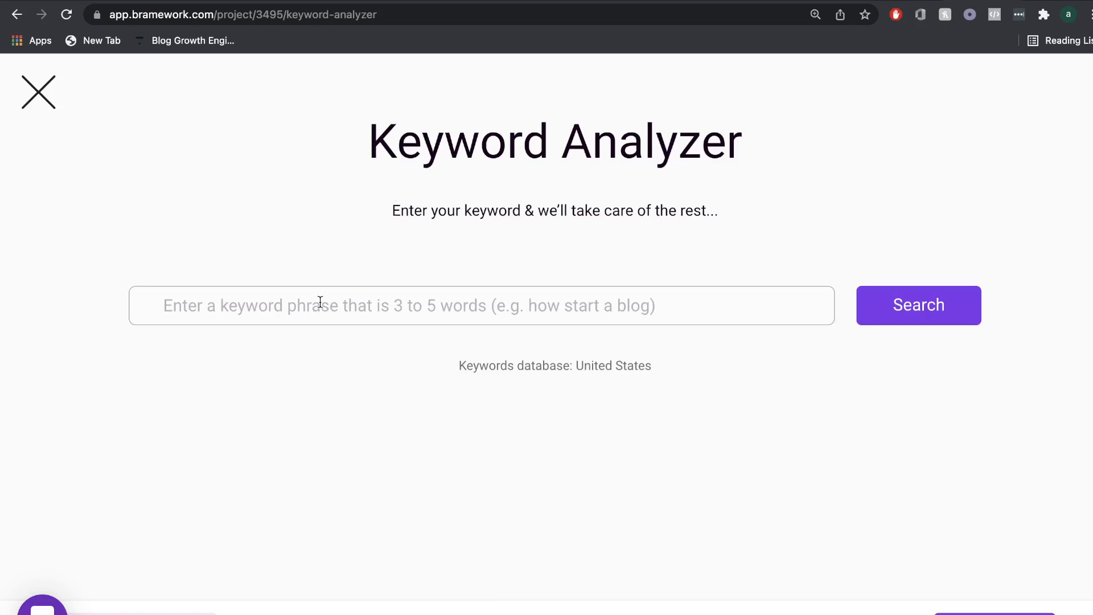
Step: In Bramework's Keyword Analyzer, search for the keyword "keto pancakes"
{"action": "left_click", "coordinate": [320, 302]}
{"action": "type", "text": "keto pancakes"}
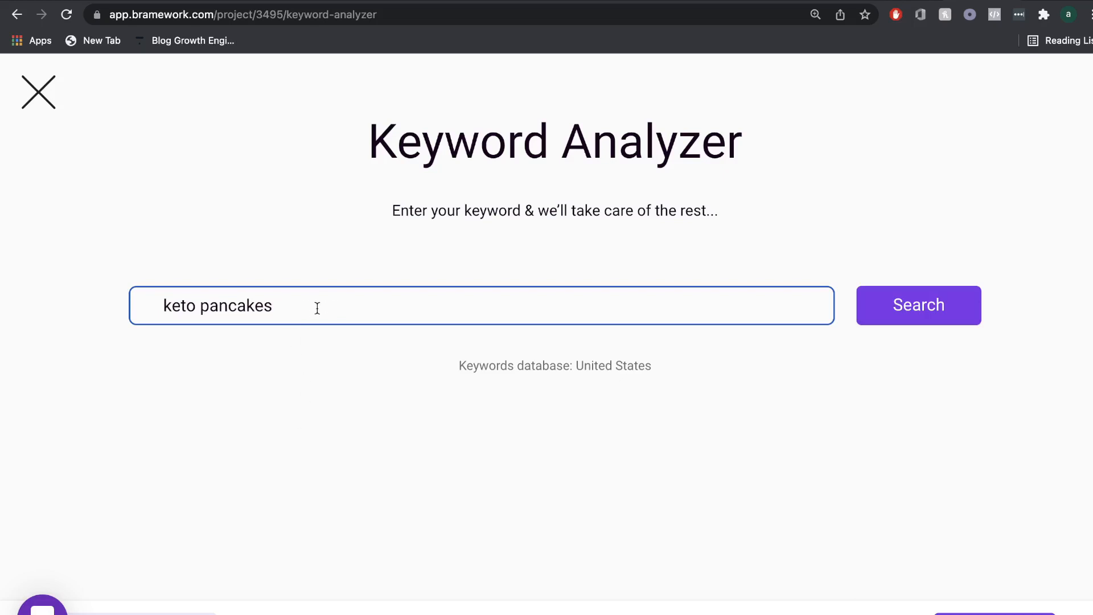
{"action": "left_click", "coordinate": [877, 307]}
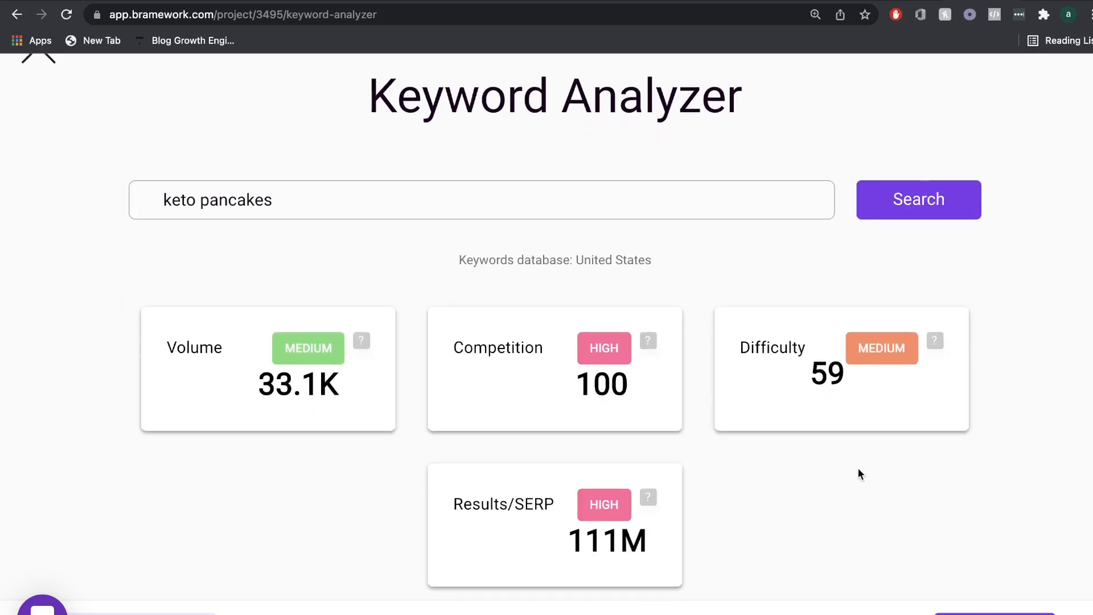
Step: Examine the search volume and difficulty scores for the keyword, including the explanation of the difficulty metric
{"action": "scroll", "coordinate": [859, 468], "scroll_direction": "down", "scroll_amount": 1}
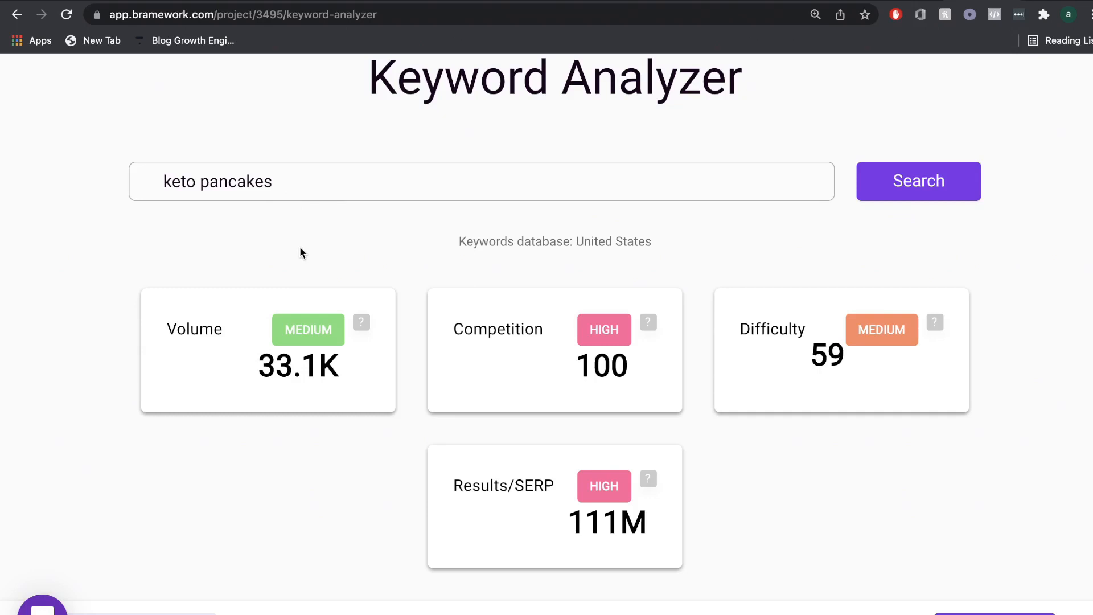
{"action": "scroll", "coordinate": [301, 252], "scroll_direction": "down", "scroll_amount": 1}
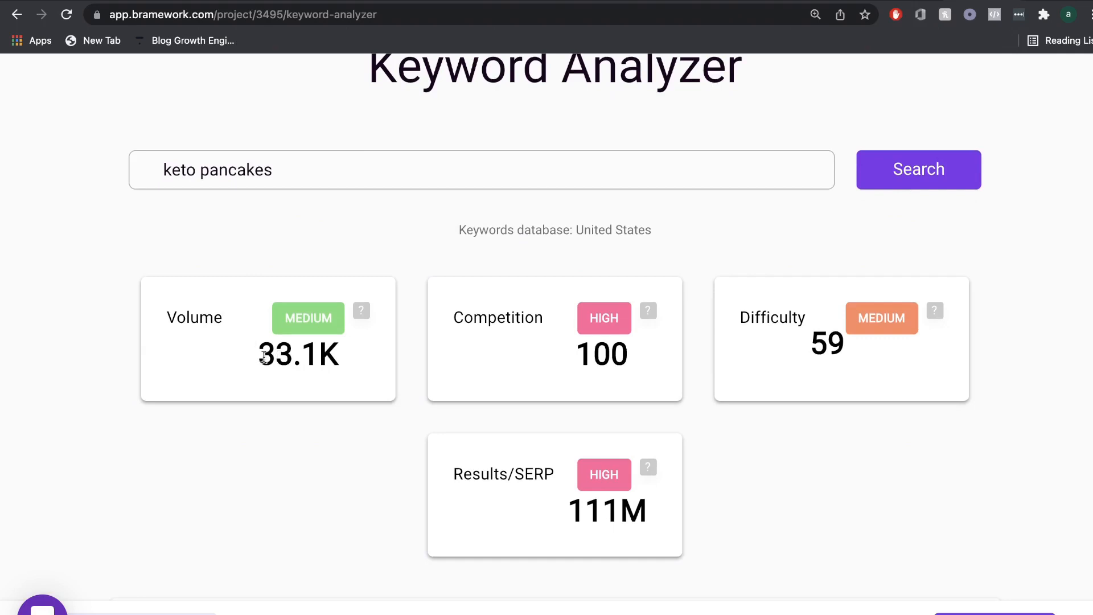
{"action": "left_click_drag", "start_coordinate": [264, 357], "coordinate": [340, 358]}
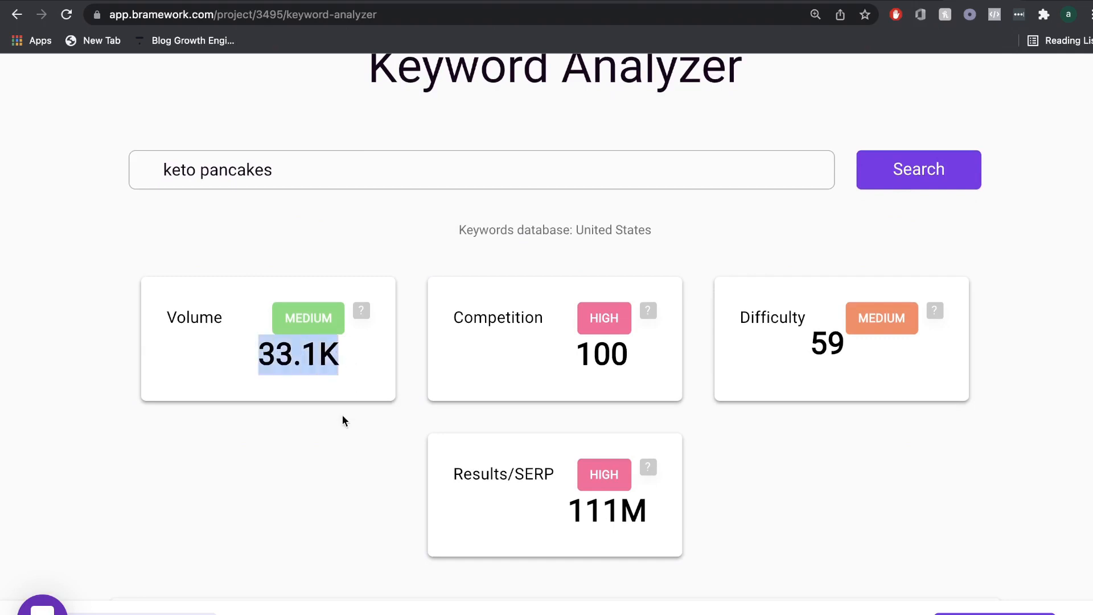
{"action": "scroll", "coordinate": [265, 267], "scroll_direction": "up", "scroll_amount": 2}
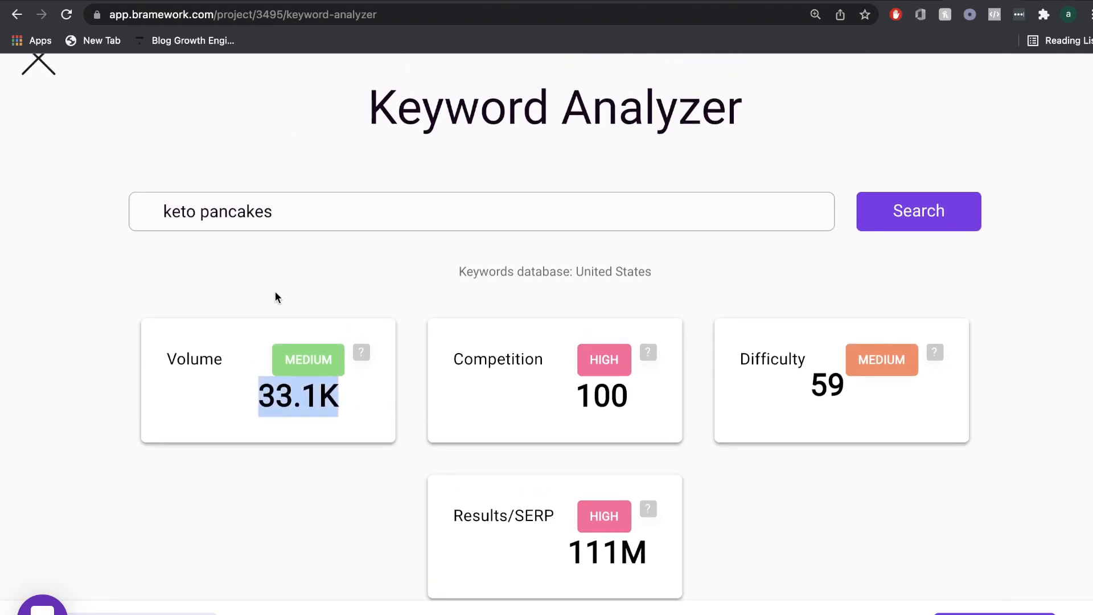
{"action": "scroll", "coordinate": [358, 424], "scroll_direction": "down", "scroll_amount": 1}
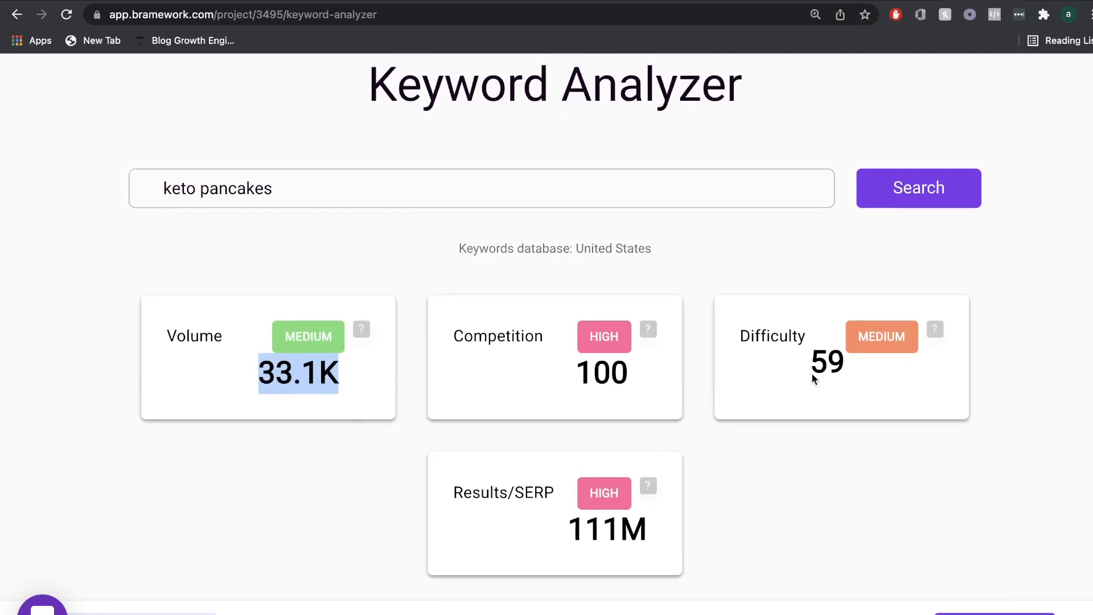
{"action": "double_click", "coordinate": [827, 364]}
{"action": "mouse_move", "coordinate": [935, 336]}
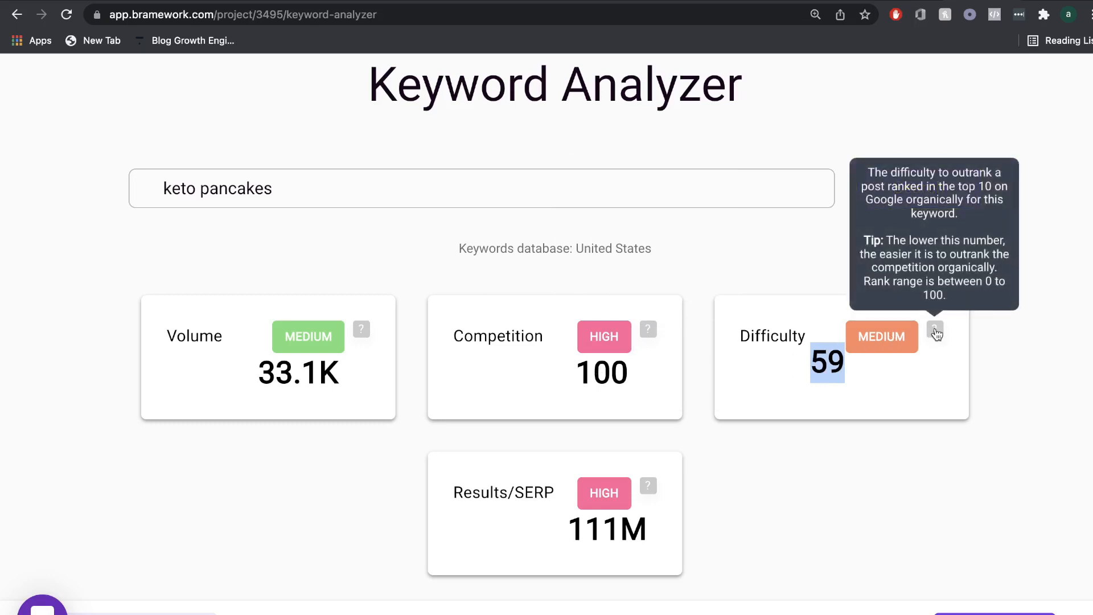
Step: Review the keyword's monthly search trends and the related keyword ideas with their metrics
{"action": "scroll", "coordinate": [200, 559], "scroll_direction": "down", "scroll_amount": 6}
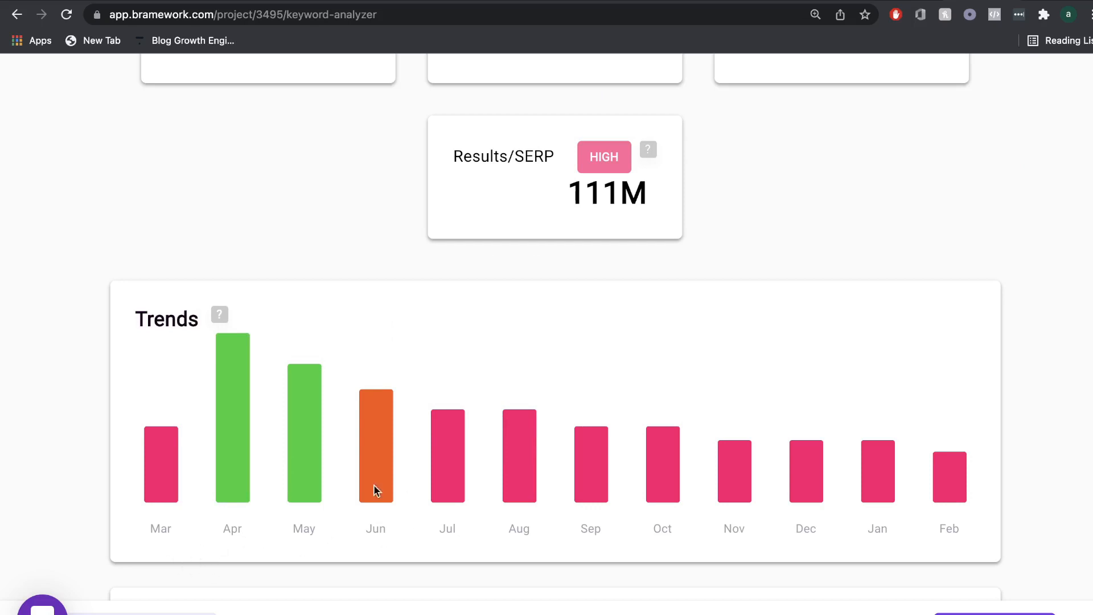
{"action": "mouse_move", "coordinate": [289, 466]}
{"action": "mouse_move", "coordinate": [227, 433]}
{"action": "scroll", "coordinate": [825, 359], "scroll_direction": "down", "scroll_amount": 1}
{"action": "scroll", "coordinate": [826, 360], "scroll_direction": "down", "scroll_amount": 6}
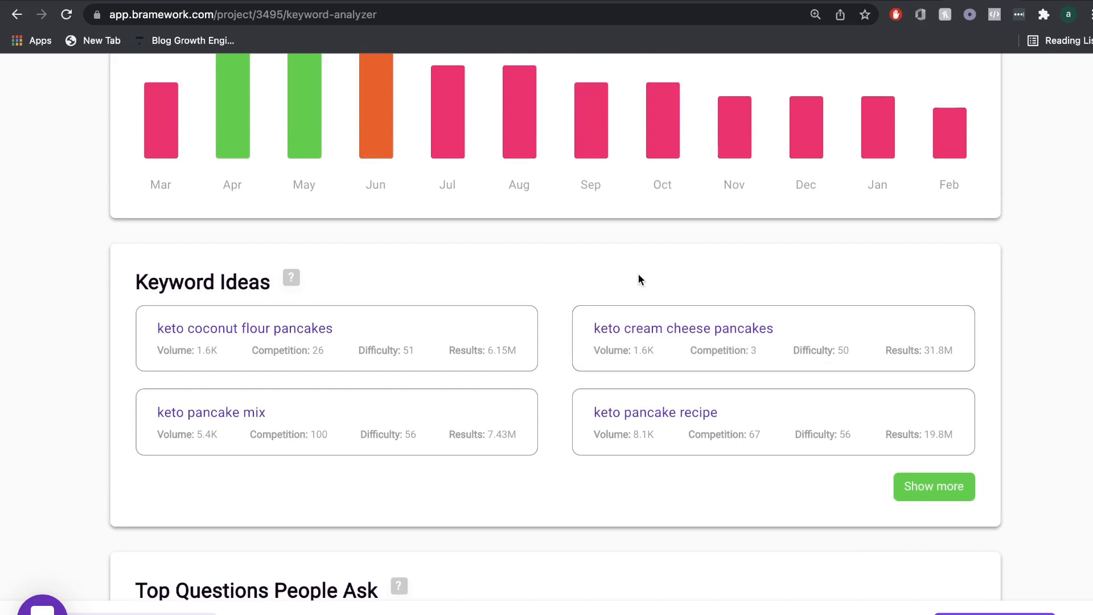
{"action": "scroll", "coordinate": [640, 279], "scroll_direction": "down", "scroll_amount": 2}
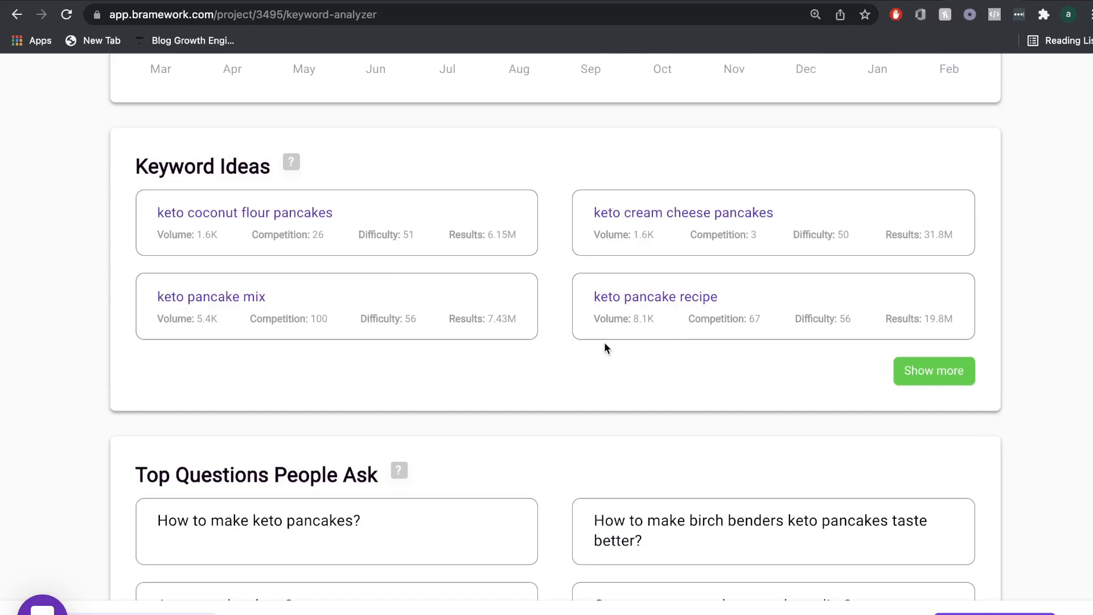
Step: Review the top questions people ask and the top 10 ranking posts for the keyword
{"action": "scroll", "coordinate": [604, 341], "scroll_direction": "down", "scroll_amount": 2}
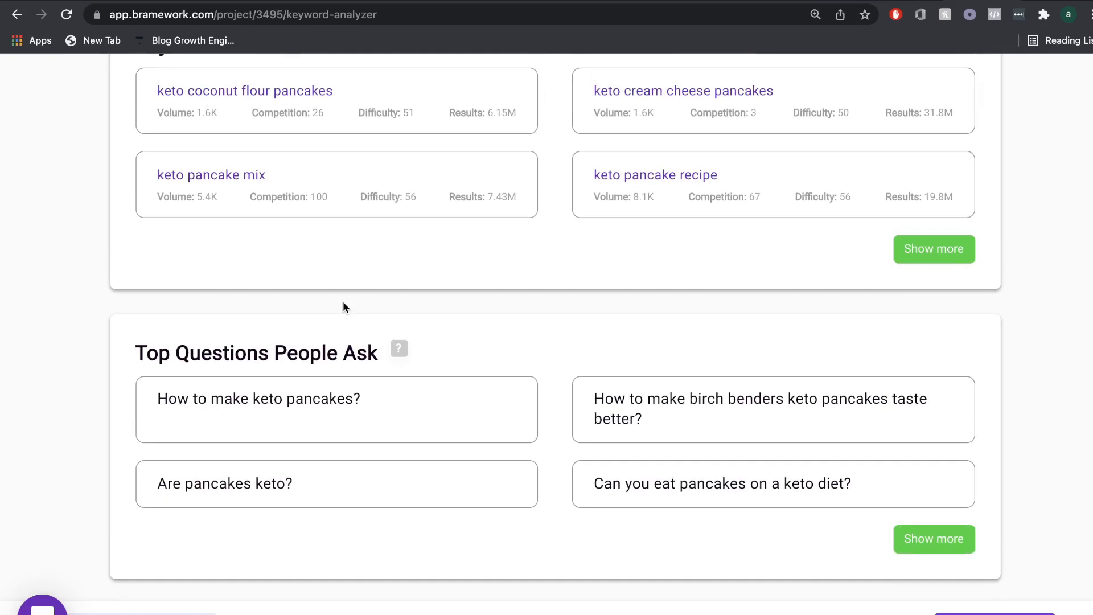
{"action": "scroll", "coordinate": [343, 305], "scroll_direction": "down", "scroll_amount": 1}
{"action": "scroll", "coordinate": [343, 302], "scroll_direction": "down", "scroll_amount": 6}
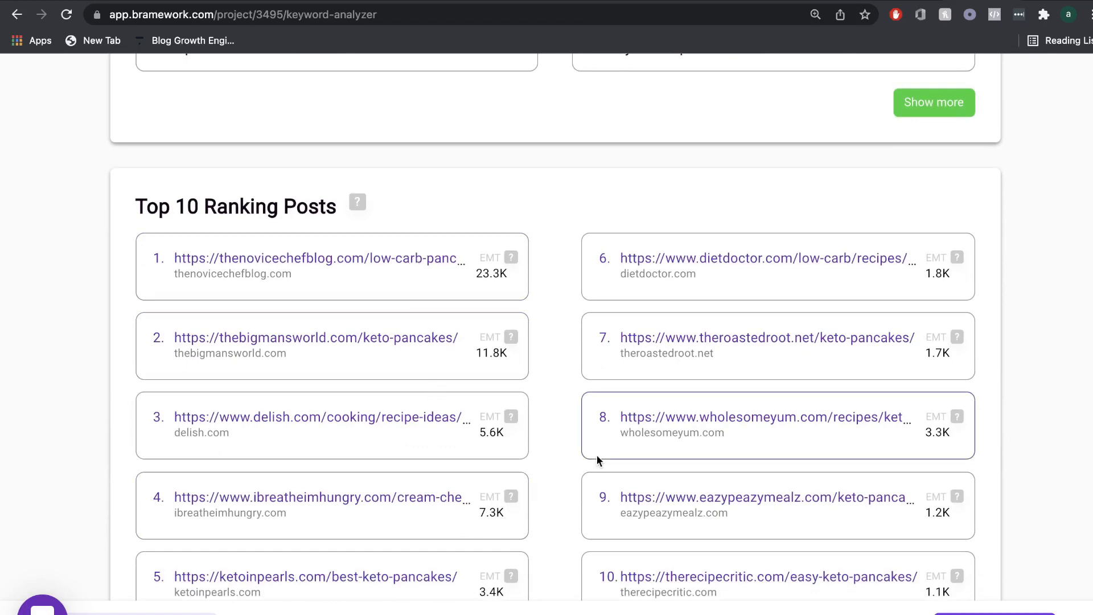
{"action": "scroll", "coordinate": [597, 456], "scroll_direction": "up", "scroll_amount": 15}
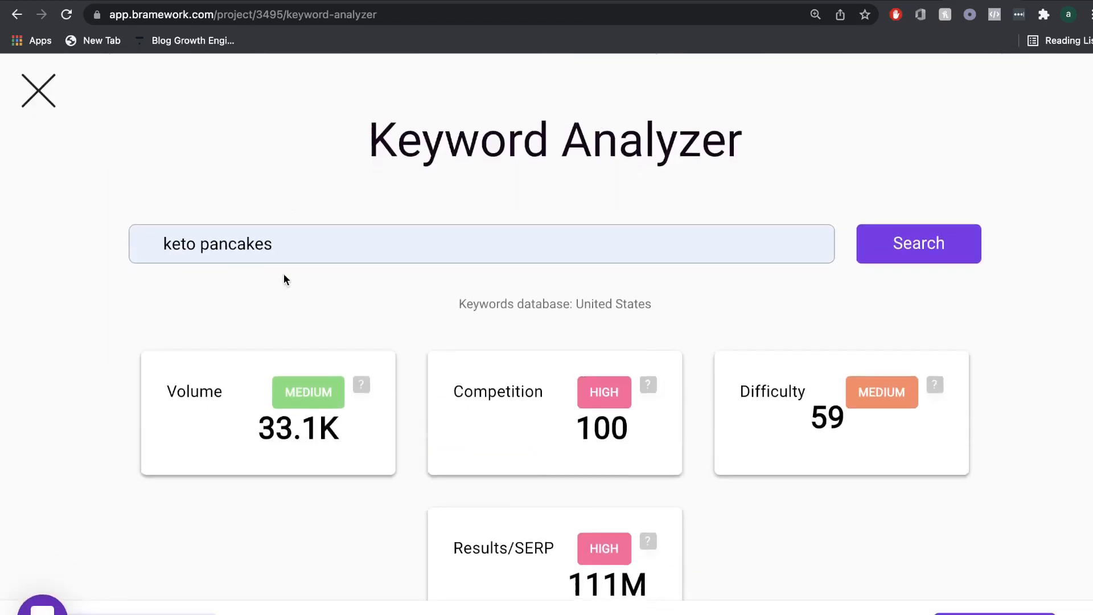
{"action": "scroll", "coordinate": [283, 278], "scroll_direction": "down", "scroll_amount": 14}
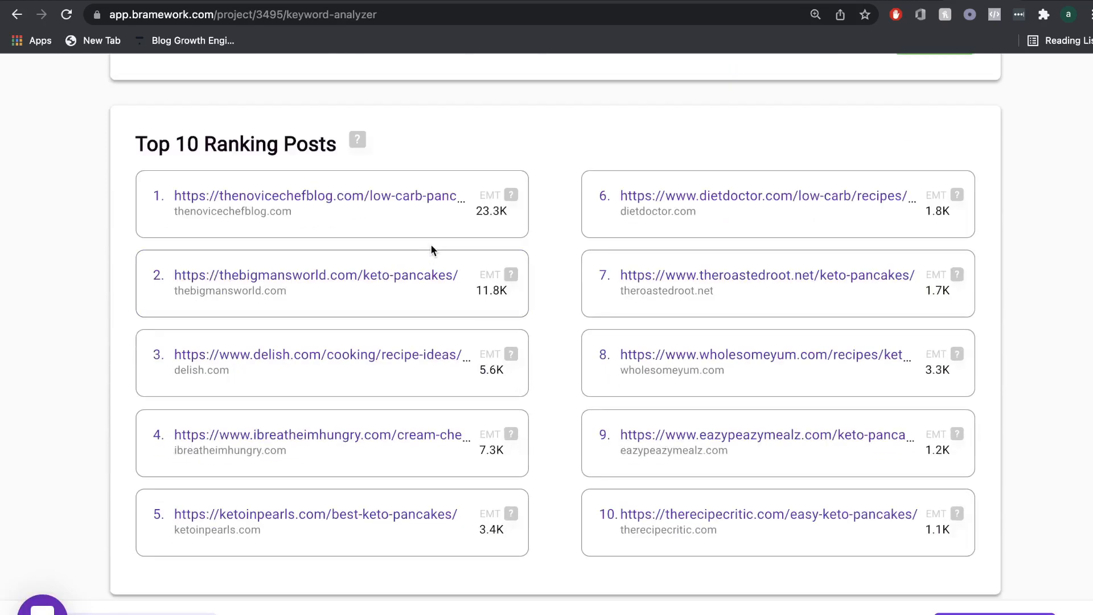